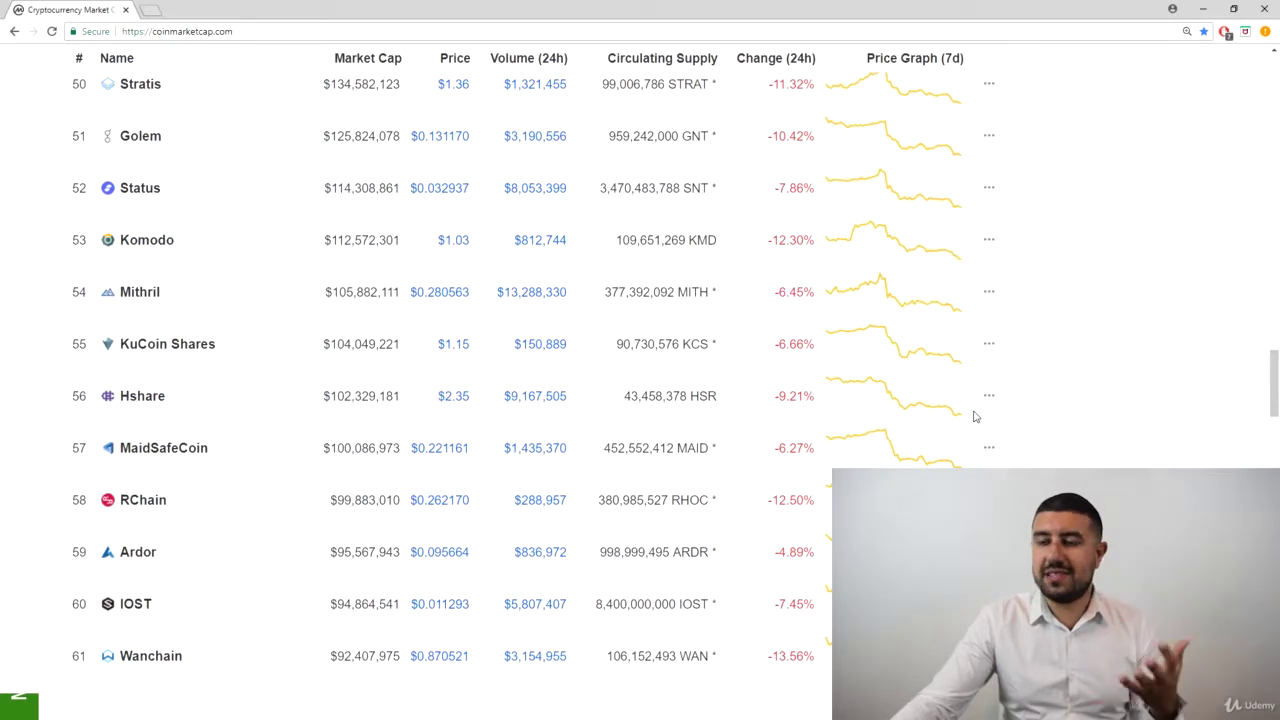
Review the 24-hour changes and price graphs in the top 100 cryptocurrencies list, working back up to Bitcoin.
{"action": "scroll", "coordinate": [975, 416], "scroll_direction": "up", "scroll_amount": 12}
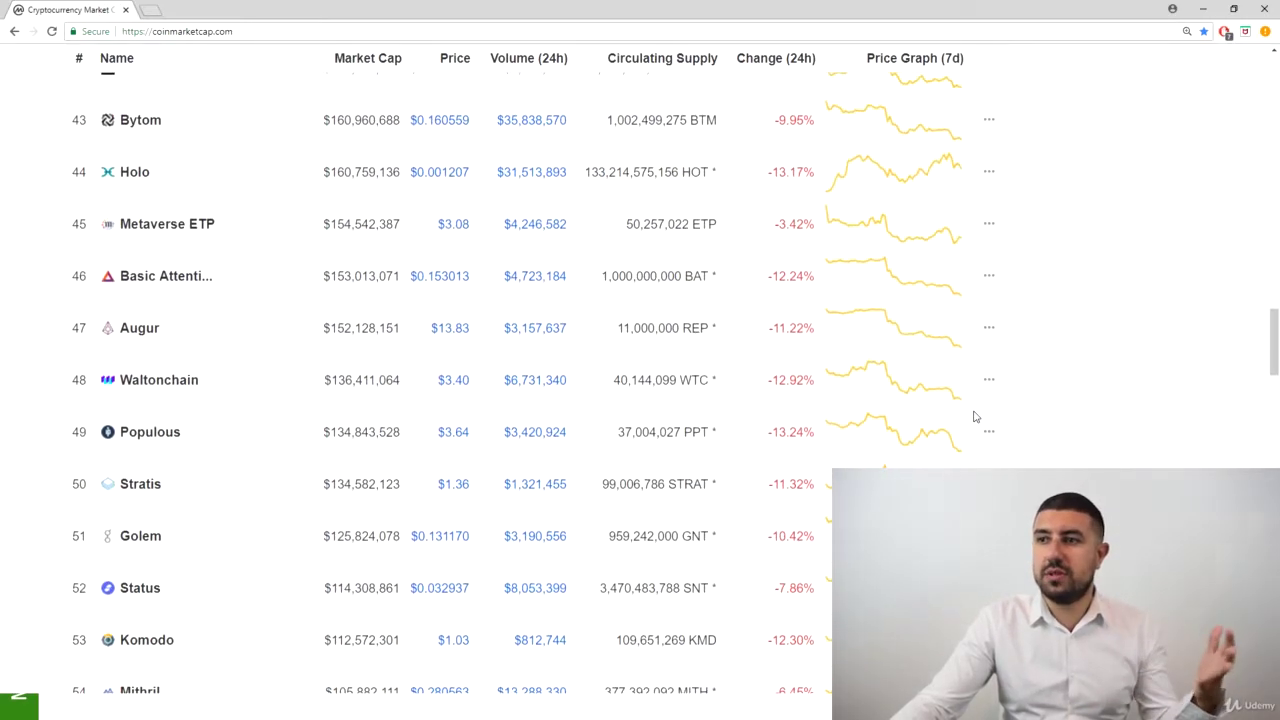
{"action": "scroll", "coordinate": [975, 416], "scroll_direction": "up", "scroll_amount": 10}
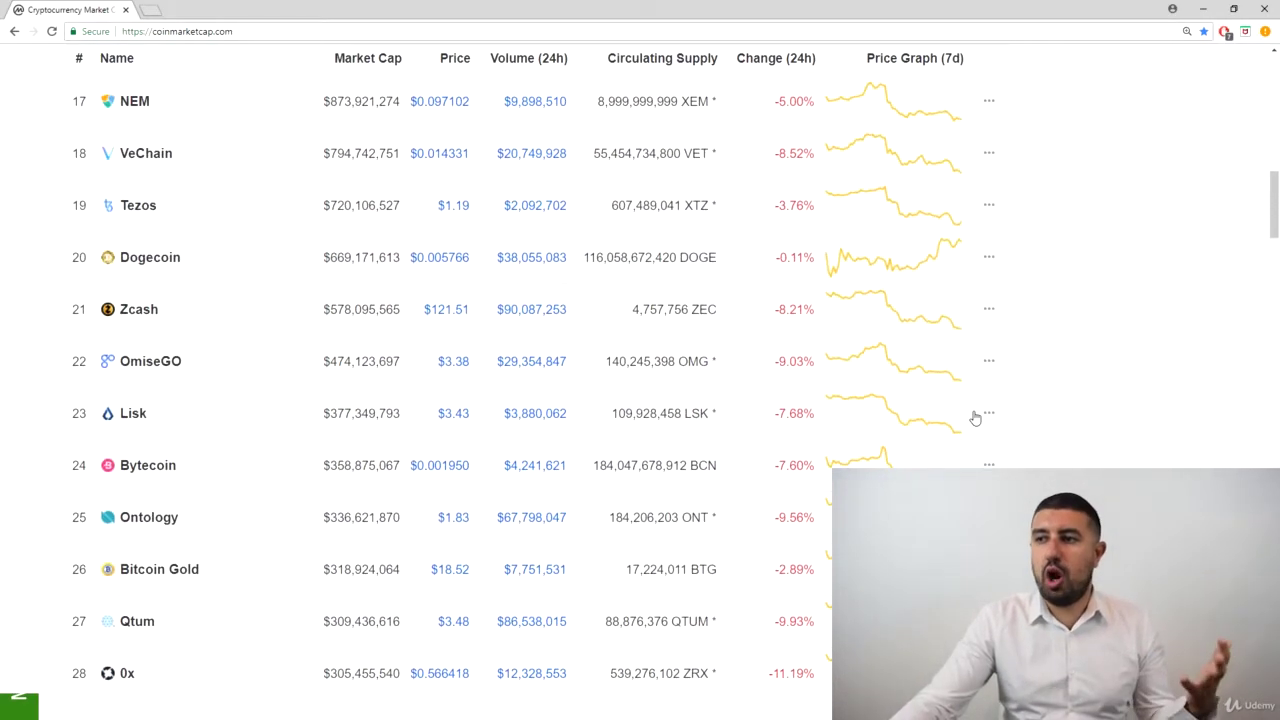
{"action": "scroll", "coordinate": [975, 416], "scroll_direction": "up", "scroll_amount": 3}
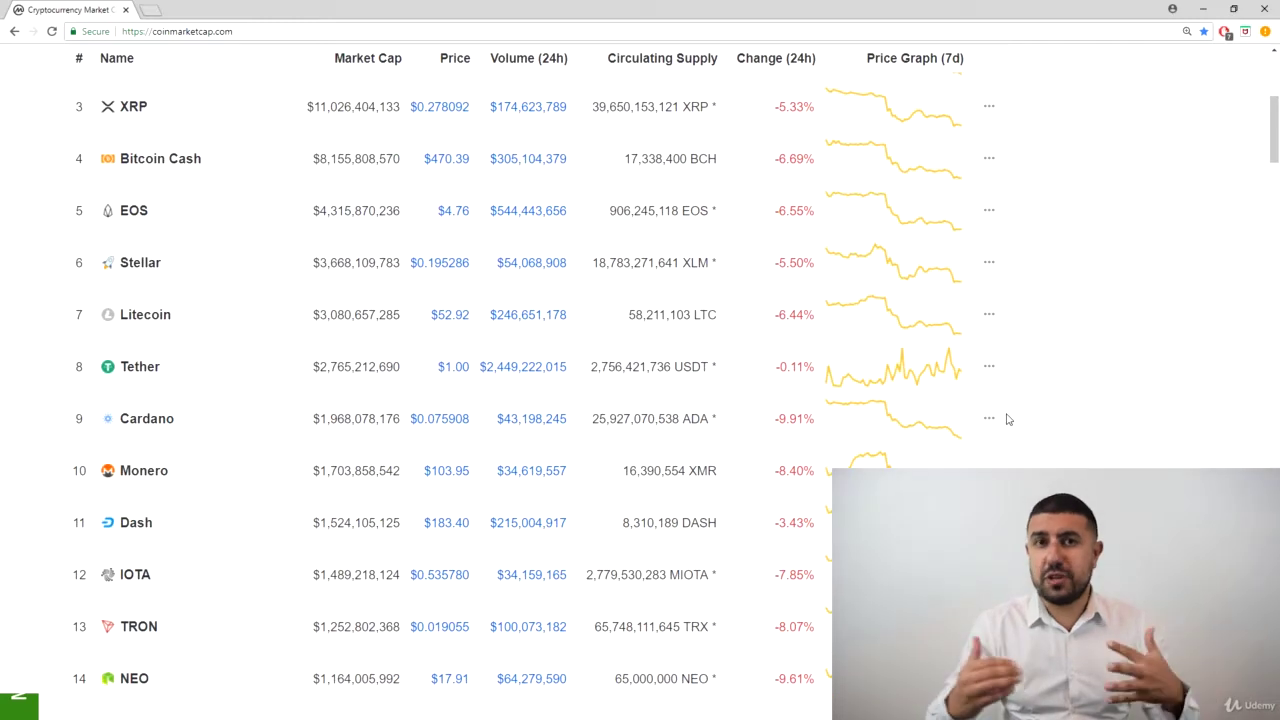
{"action": "scroll", "coordinate": [937, 309], "scroll_direction": "up", "scroll_amount": 4}
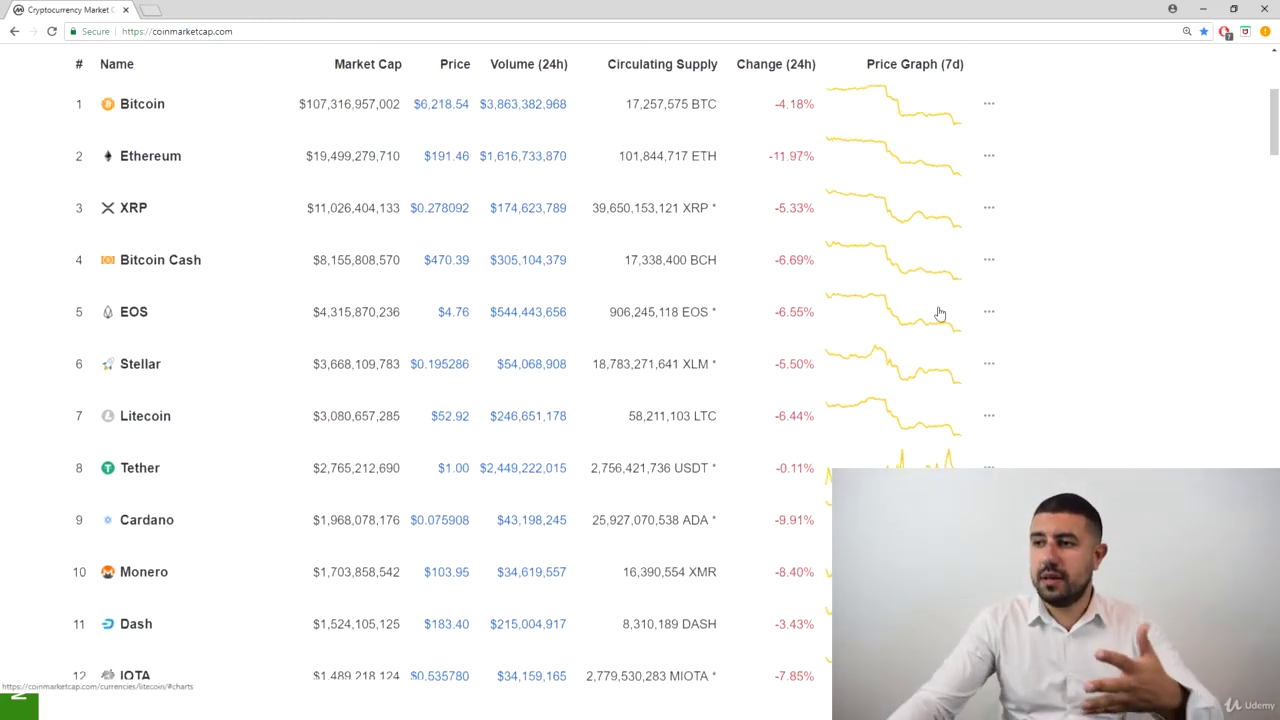
{"action": "scroll", "coordinate": [936, 366], "scroll_direction": "down", "scroll_amount": 1}
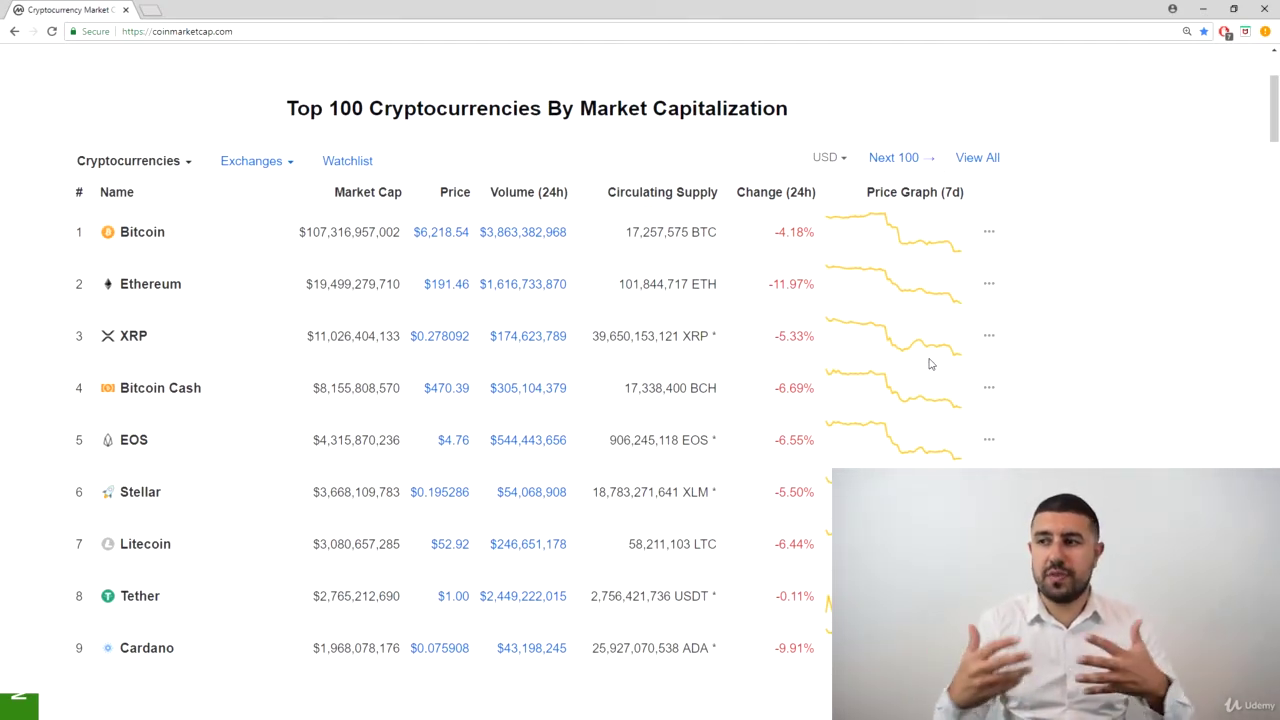
{"action": "scroll", "coordinate": [912, 370], "scroll_direction": "up", "scroll_amount": 1}
{"action": "scroll", "coordinate": [910, 360], "scroll_direction": "down", "scroll_amount": 2}
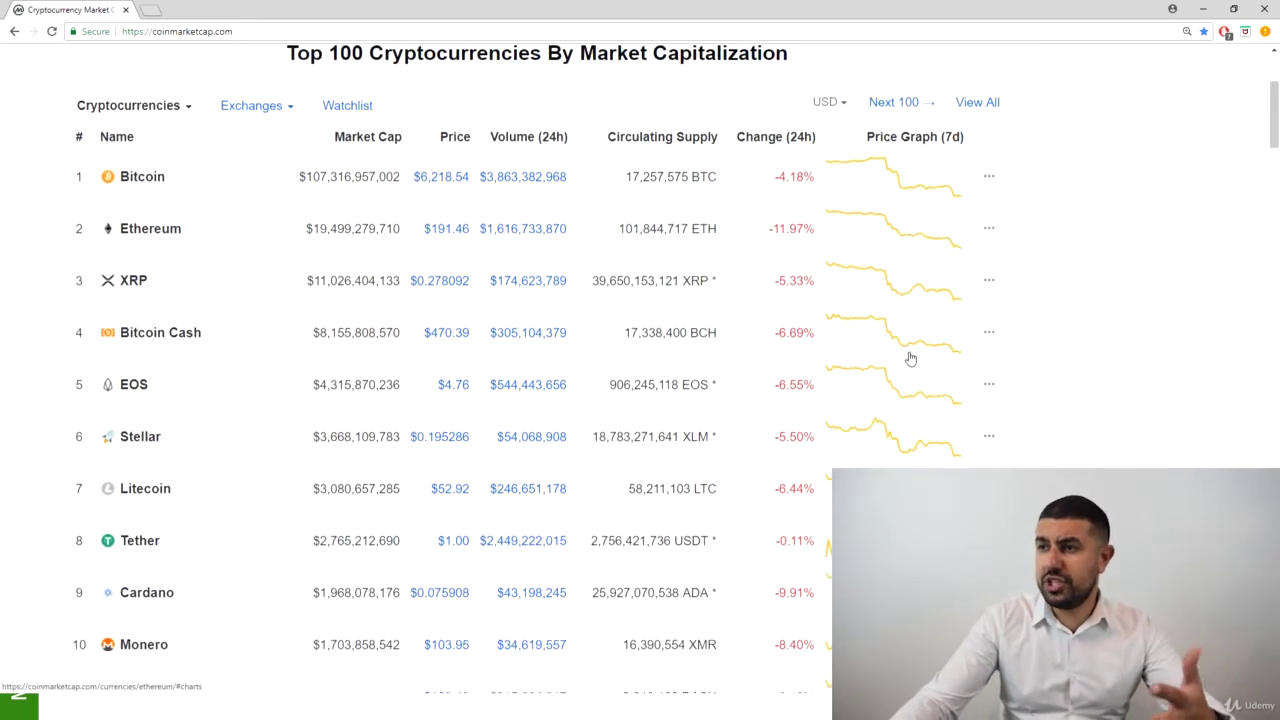
Compare the 24-hour changes of Bitcoin, Ethereum, IOTA and Binance Coin by highlighting their figures in the list.
{"action": "left_click_drag", "start_coordinate": [766, 165], "coordinate": [837, 164]}
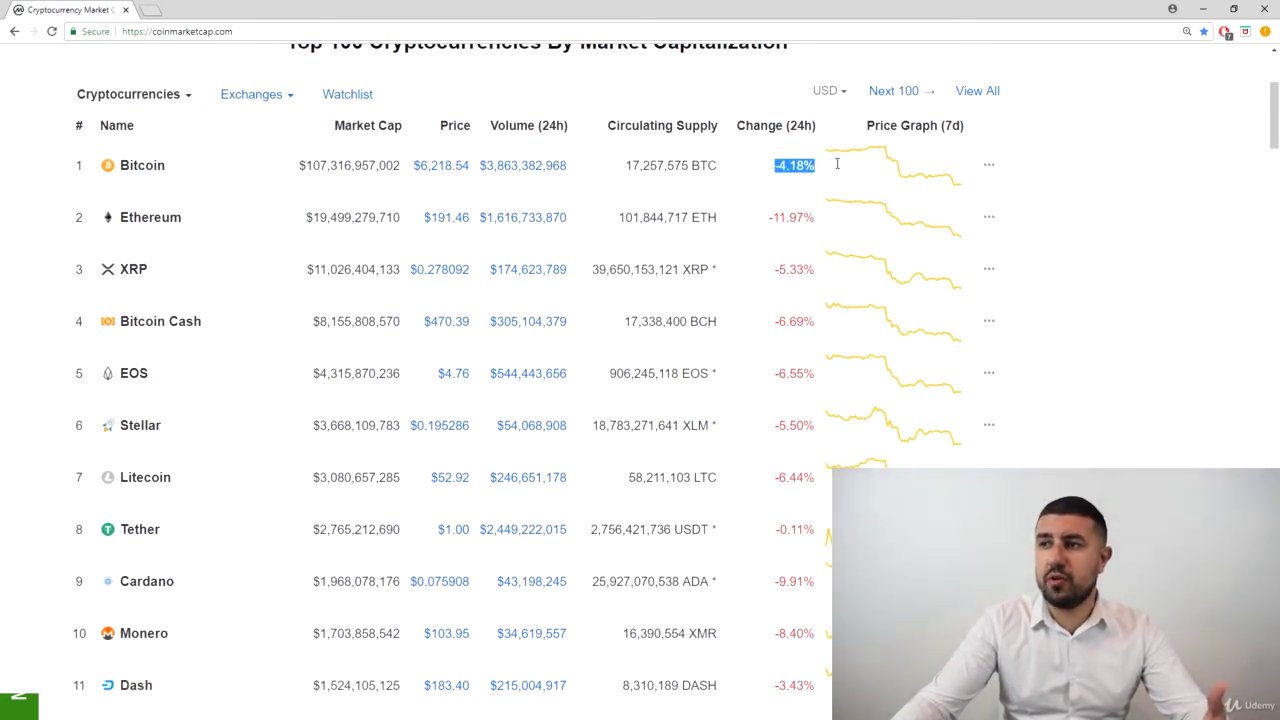
{"action": "left_click_drag", "start_coordinate": [764, 217], "coordinate": [814, 220]}
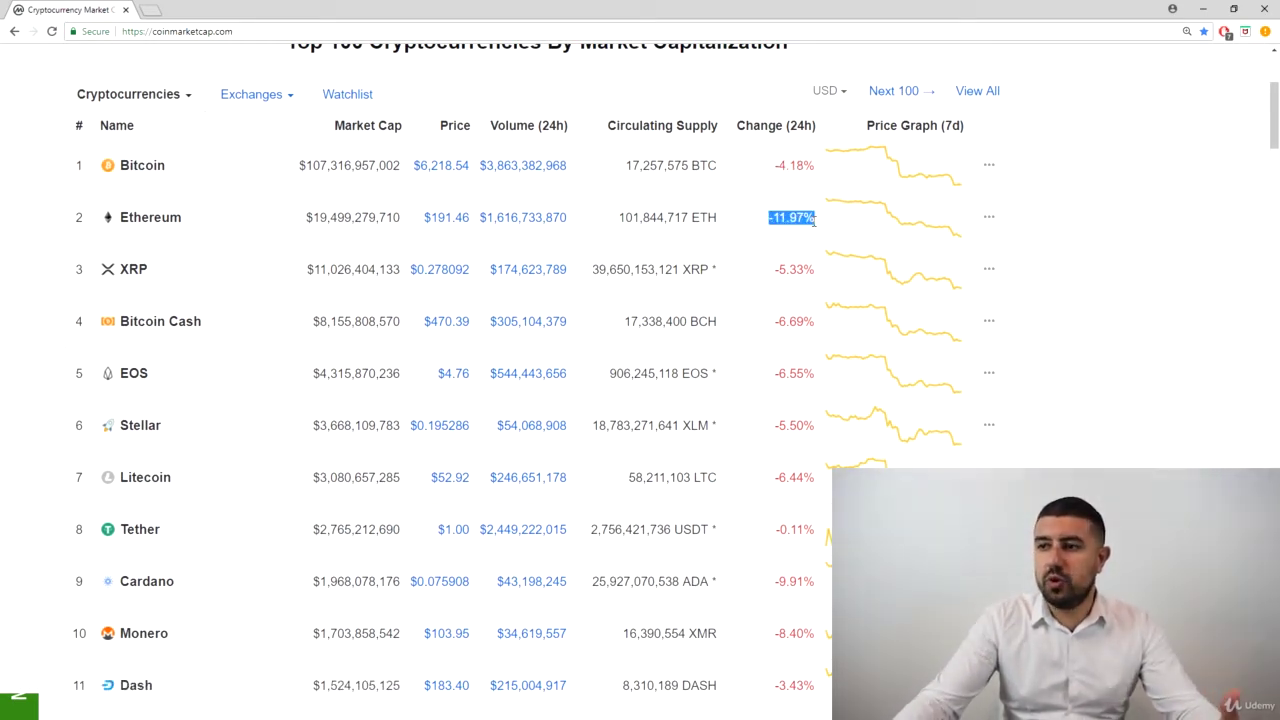
{"action": "scroll", "coordinate": [281, 276], "scroll_direction": "down", "scroll_amount": 4}
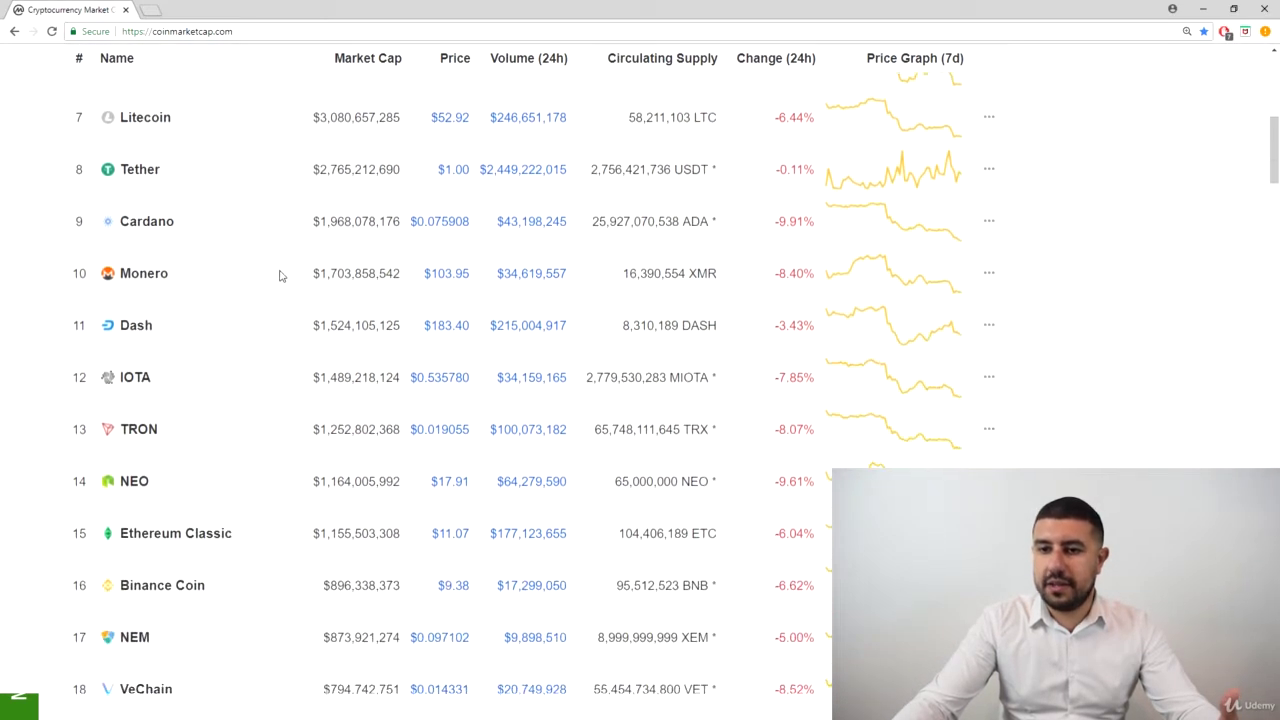
{"action": "left_click_drag", "start_coordinate": [258, 377], "coordinate": [729, 376]}
{"action": "scroll", "coordinate": [745, 314], "scroll_direction": "down", "scroll_amount": 1}
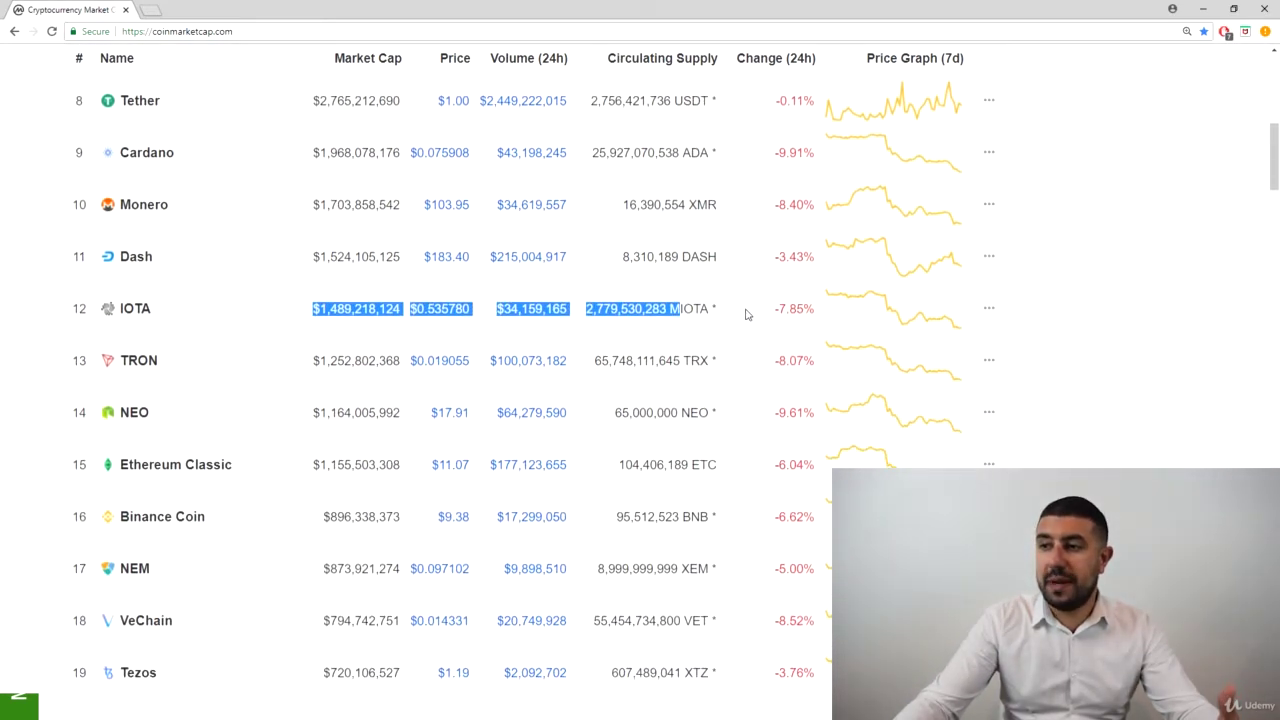
{"action": "left_click_drag", "start_coordinate": [745, 314], "coordinate": [818, 310]}
{"action": "scroll", "coordinate": [818, 310], "scroll_direction": "down", "scroll_amount": 3}
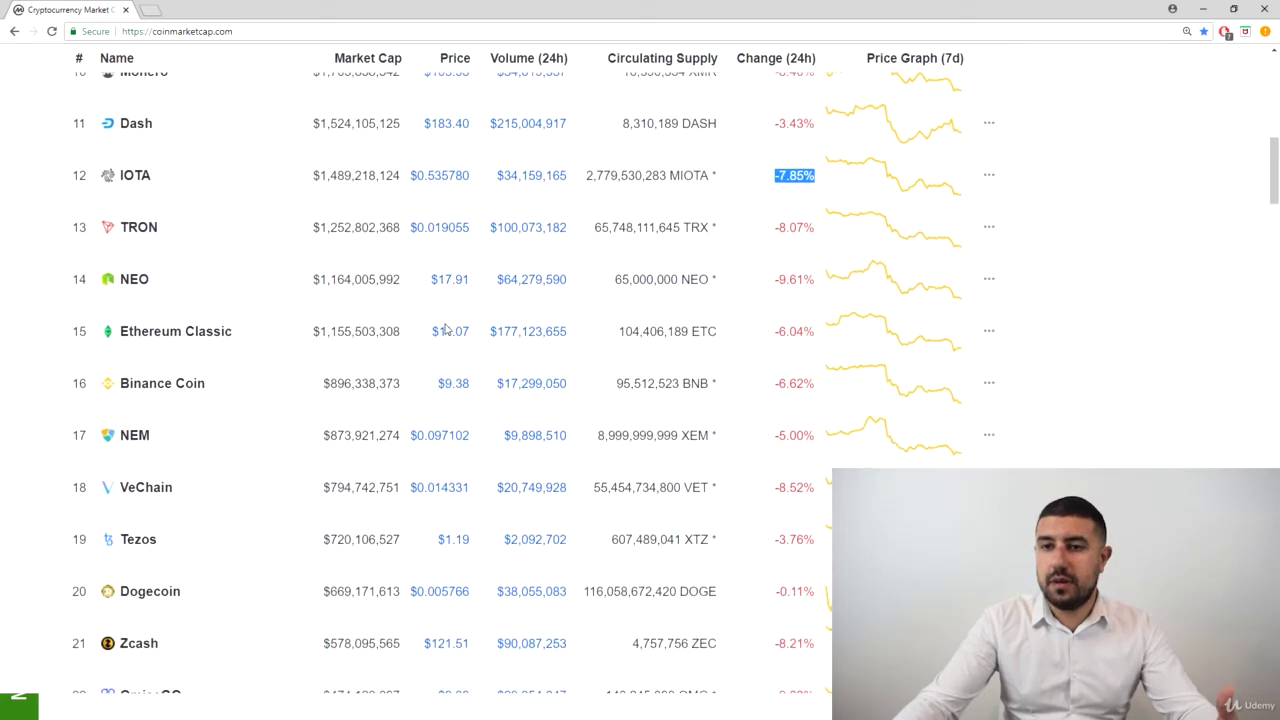
{"action": "left_click_drag", "start_coordinate": [768, 318], "coordinate": [825, 318]}
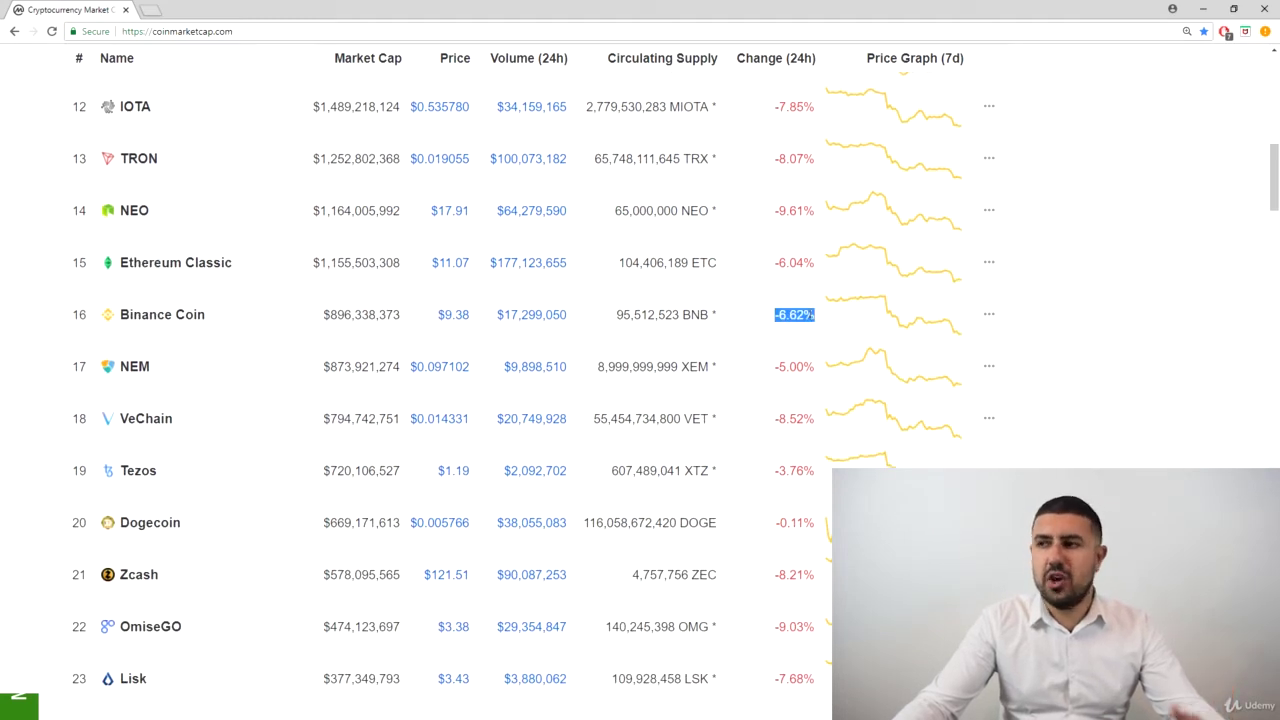
{"action": "scroll", "coordinate": [825, 318], "scroll_direction": "down", "scroll_amount": 3}
{"action": "scroll", "coordinate": [794, 323], "scroll_direction": "down", "scroll_amount": 3}
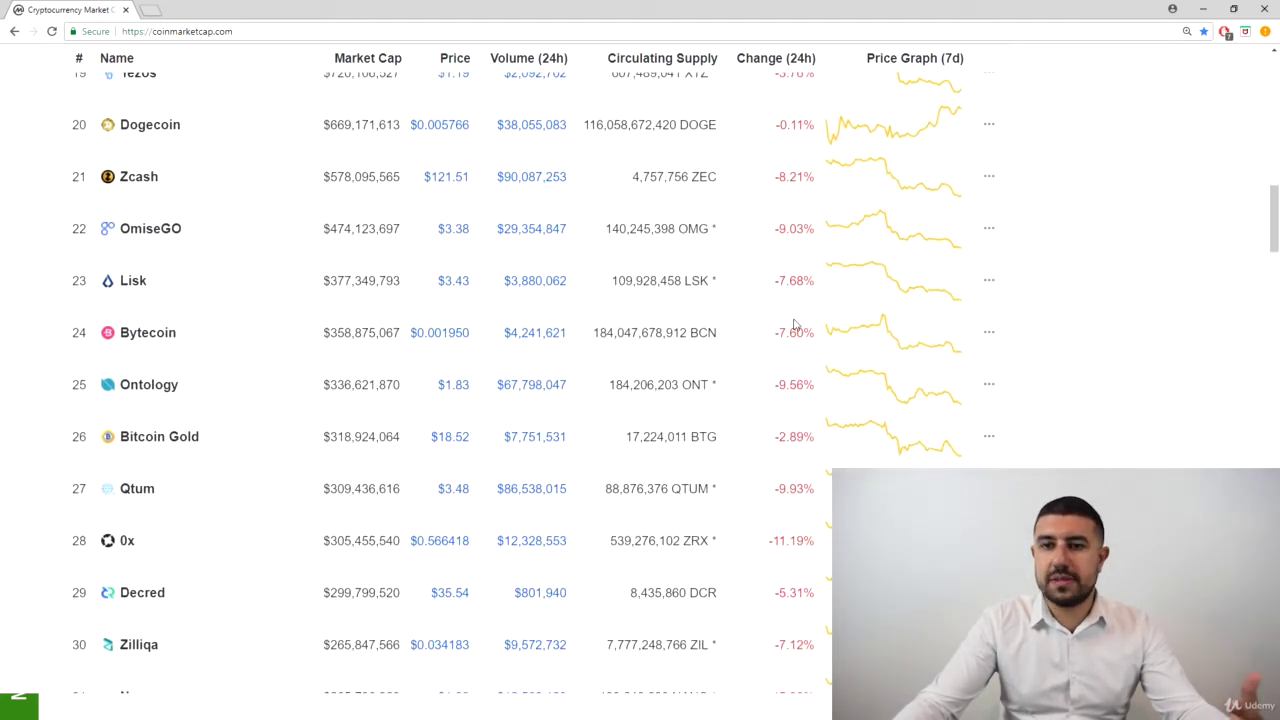
Look at Sheet1 of the Book1 workbook in Excel, return to PowerPoint and end the slide show.
{"action": "left_click", "coordinate": [1206, 10]}
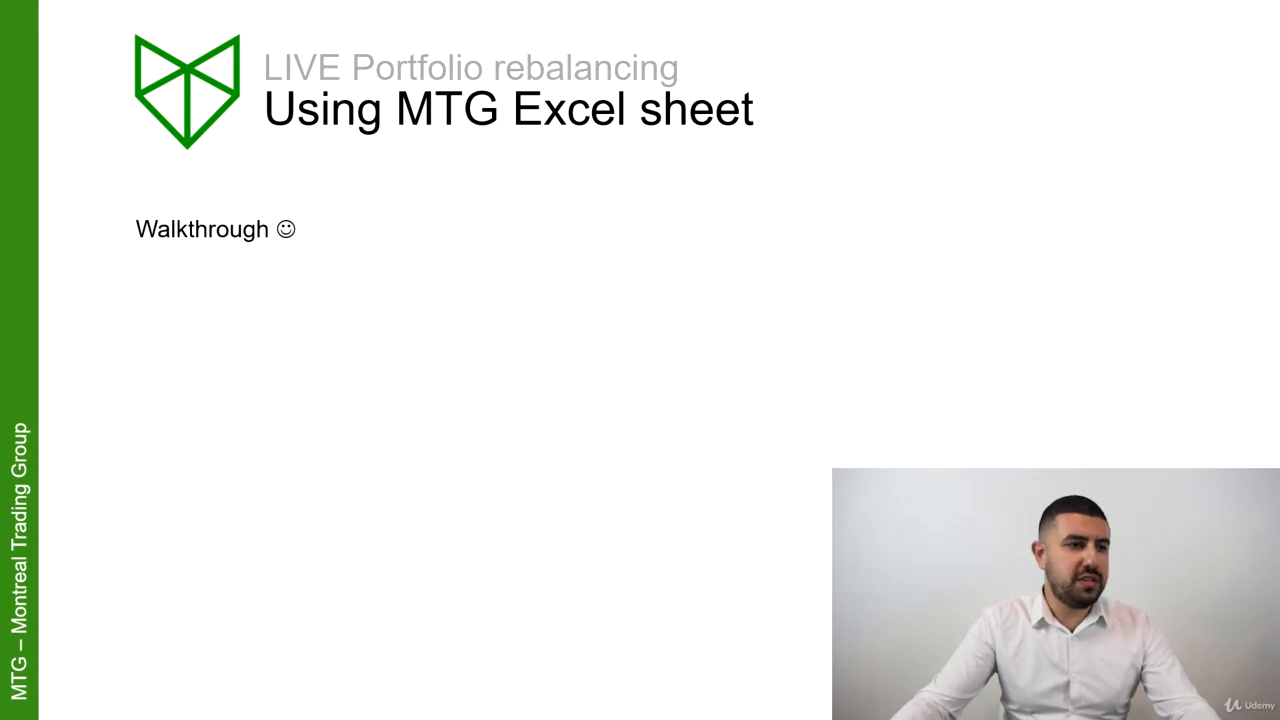
{"action": "left_click_drag", "start_coordinate": [2, 292], "coordinate": [588, 2]}
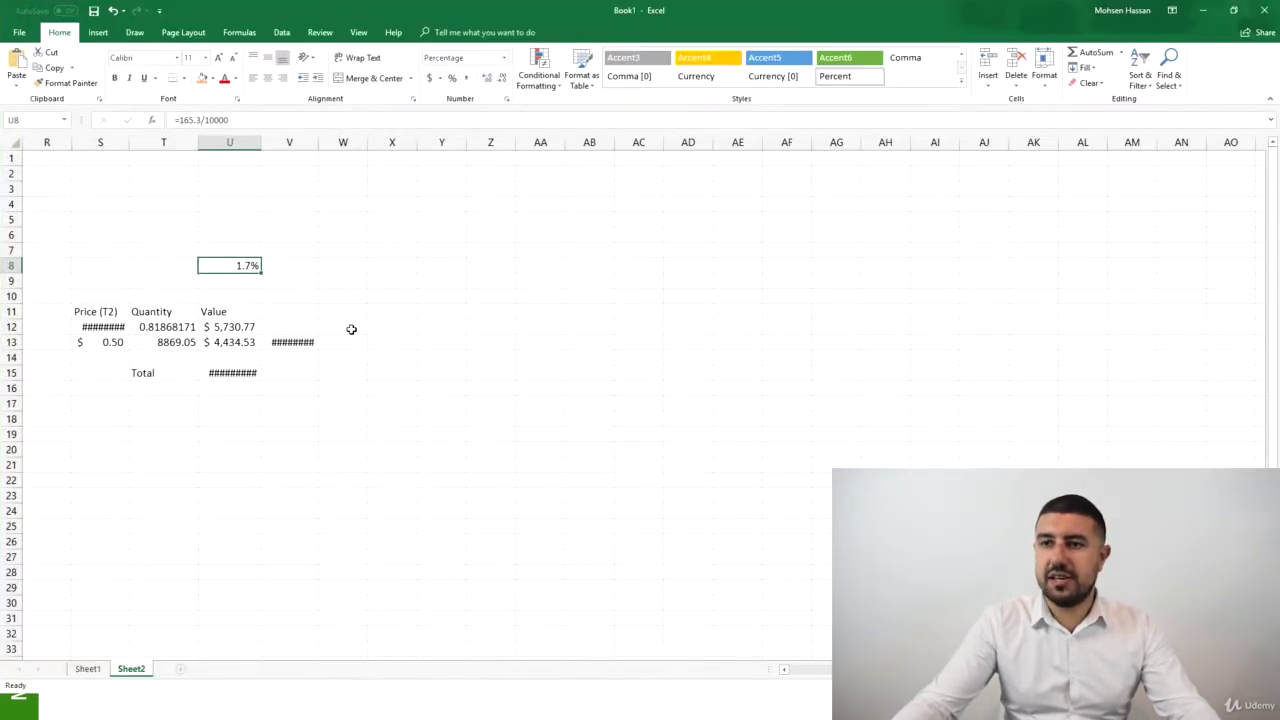
{"action": "left_click", "coordinate": [89, 669]}
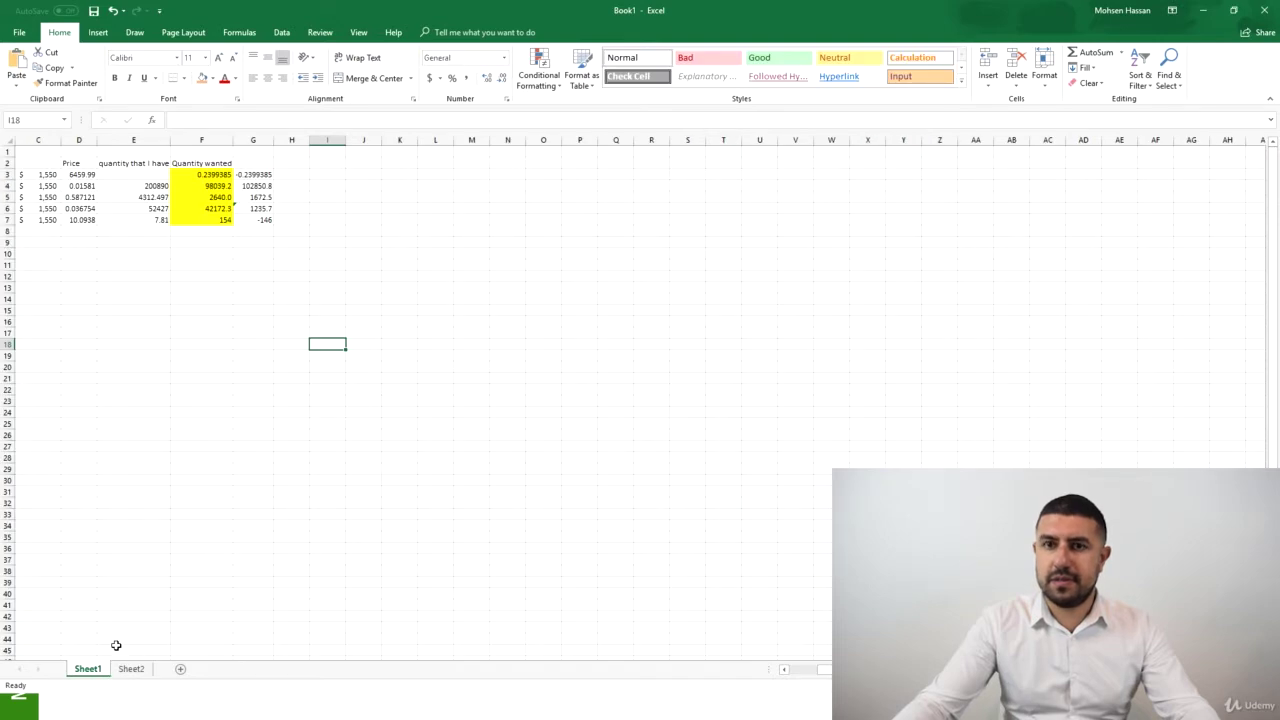
{"action": "left_click", "coordinate": [117, 700]}
{"action": "key", "text": "Escape"}
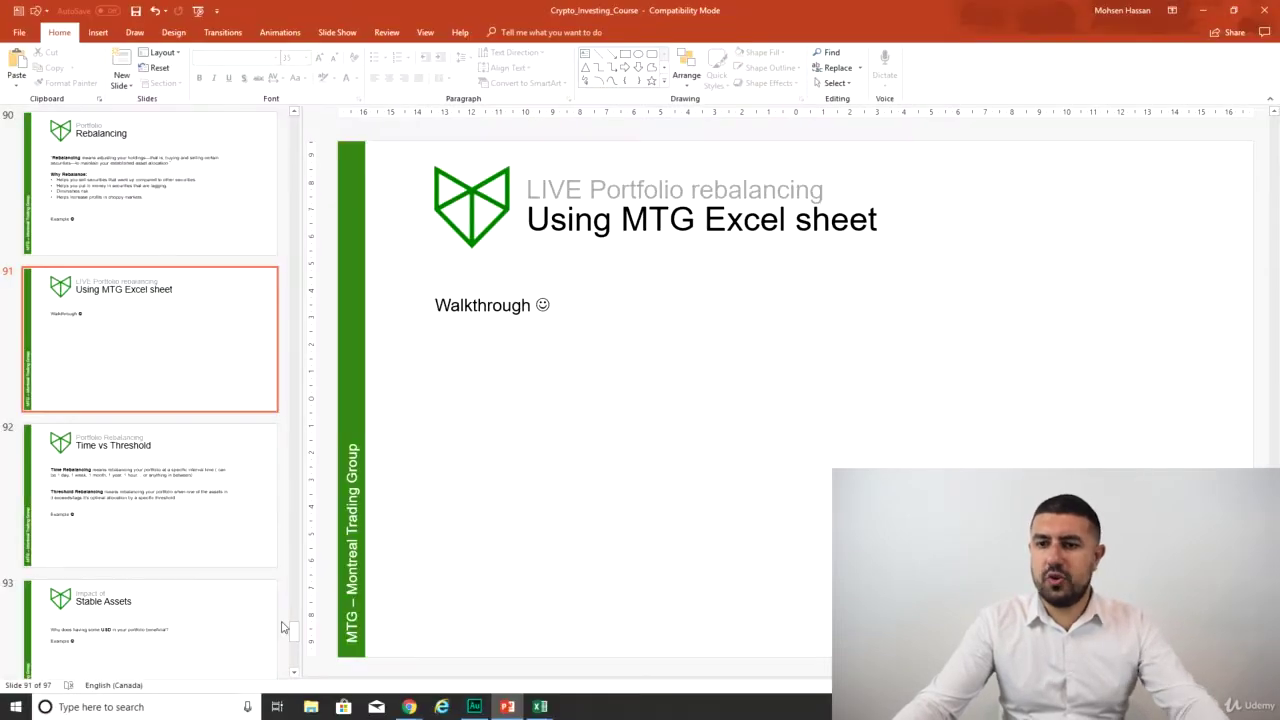
Switch to the Book1 workbook in Excel and examine the passive and rebalance tables for BTC and IOTA on Sheet2.
{"action": "mouse_move", "coordinate": [540, 707]}
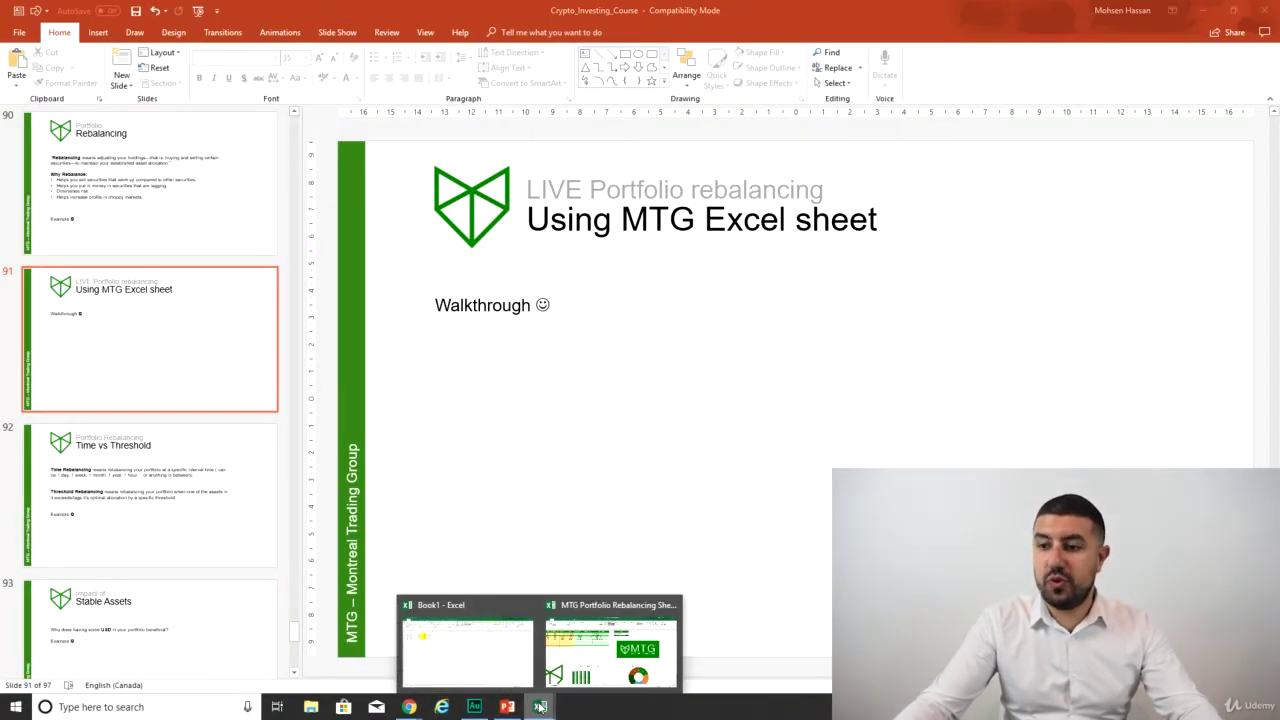
{"action": "left_click", "coordinate": [485, 650]}
{"action": "left_click", "coordinate": [131, 668]}
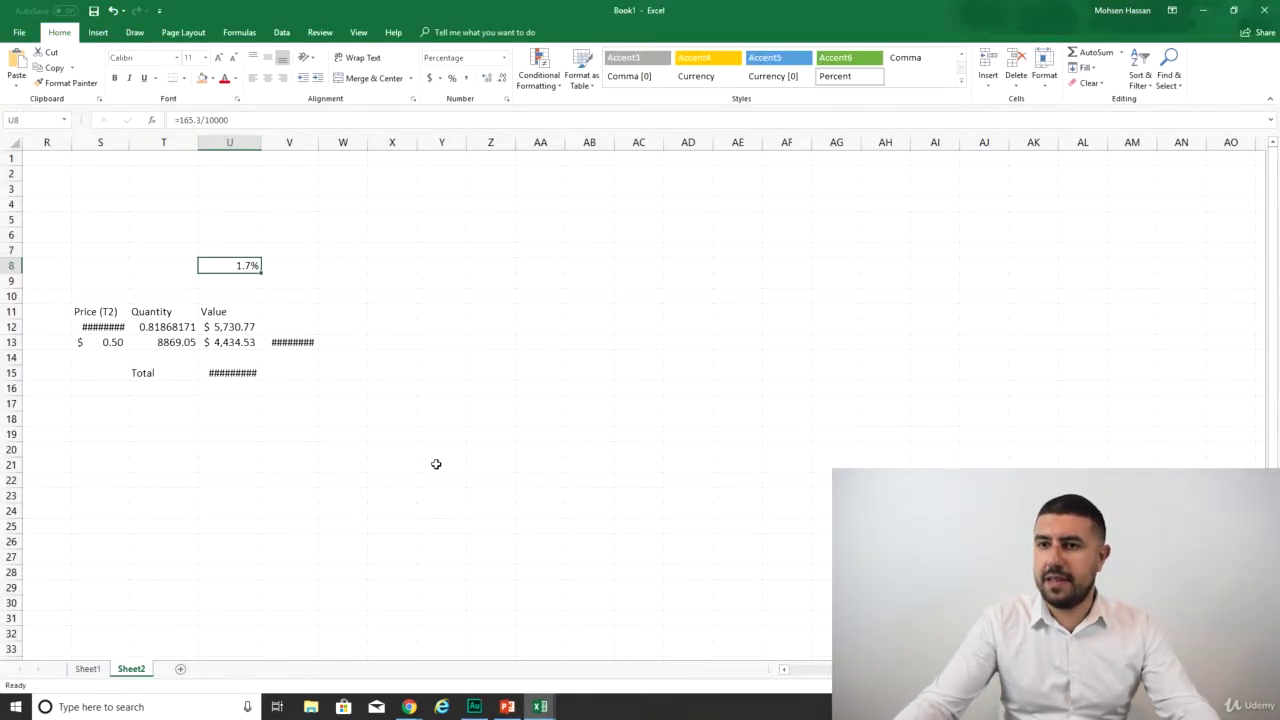
{"action": "left_click_drag", "start_coordinate": [758, 331], "coordinate": [30, 204]}
{"action": "left_click", "coordinate": [510, 451]}
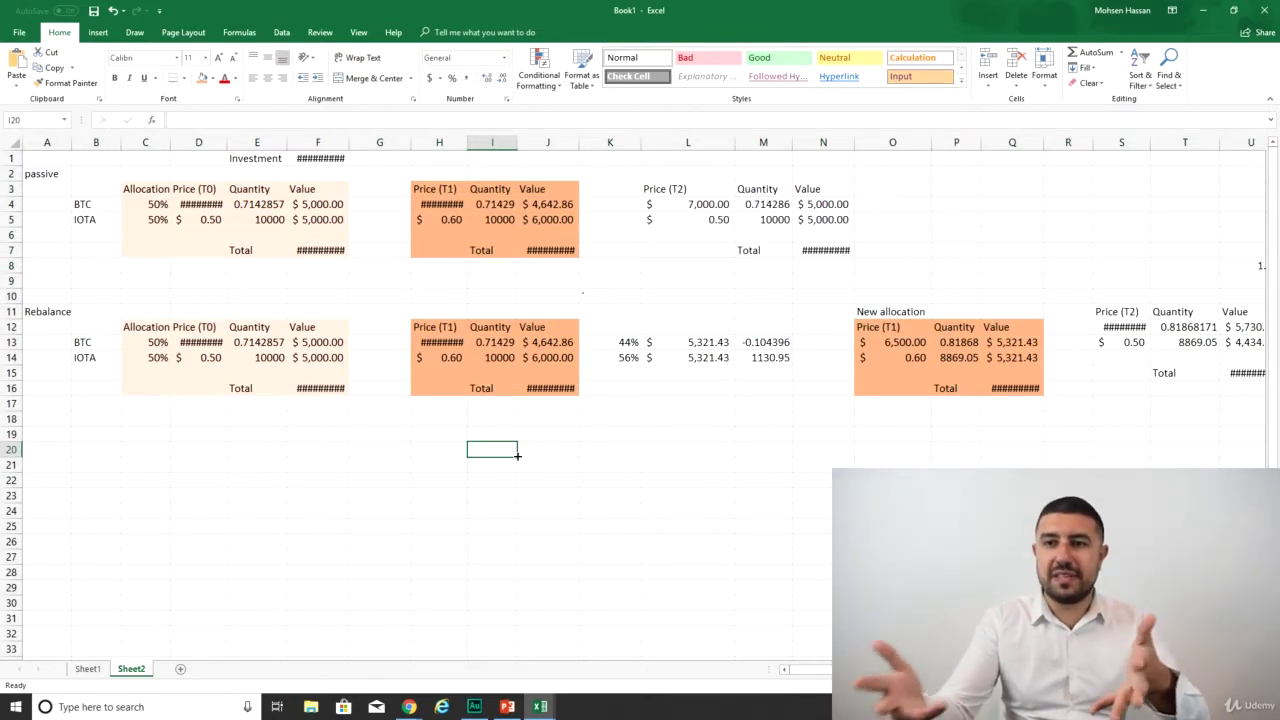
Put Book1 away and switch to the MTG Portfolio Rebalancing Sheet workbook.
{"action": "left_click", "coordinate": [1205, 10]}
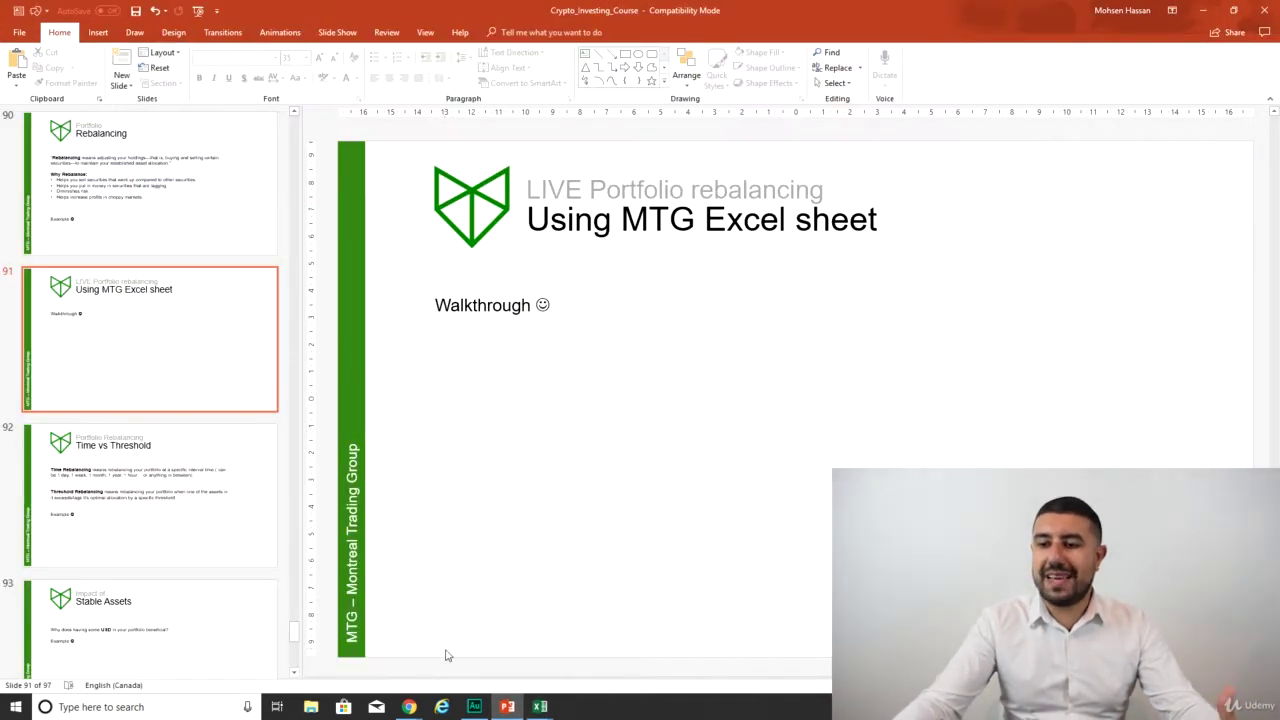
{"action": "mouse_move", "coordinate": [540, 707]}
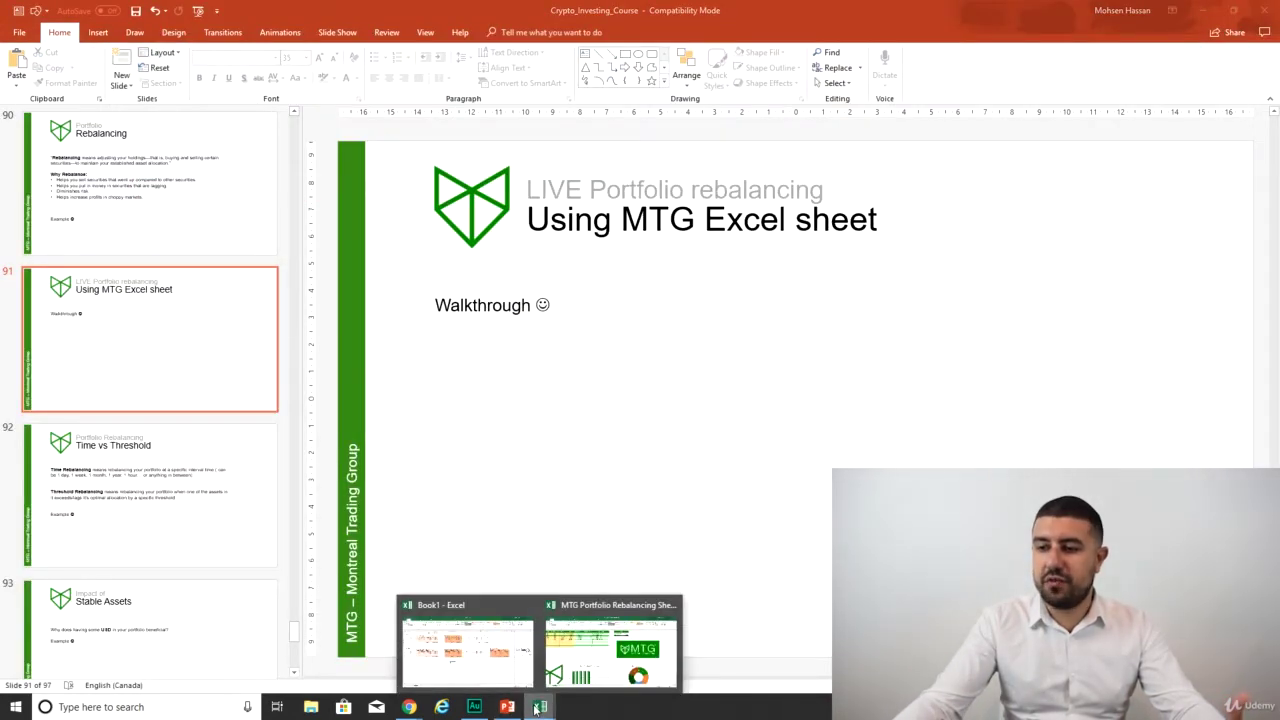
{"action": "left_click", "coordinate": [587, 660]}
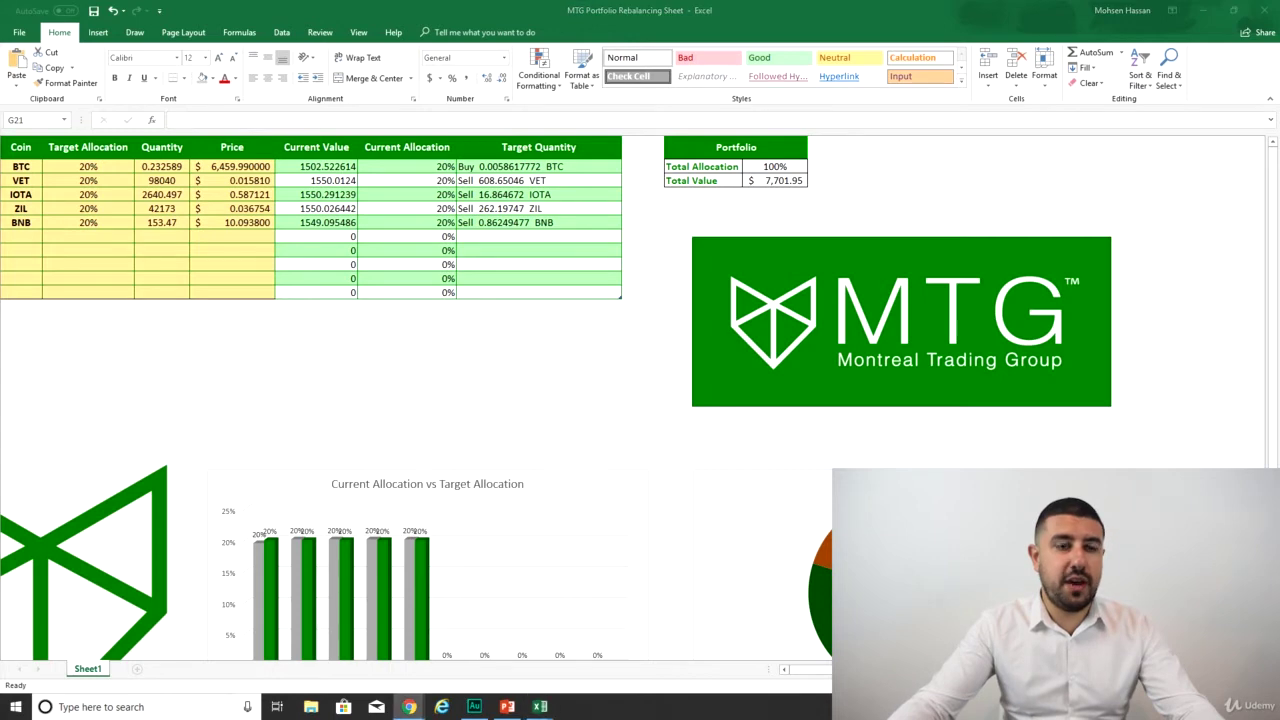
Switch to the Binance Balances page in Chrome, refresh it, check the account's estimated dollar value and return to the rebalancing workbook.
{"action": "left_click_drag", "start_coordinate": [0, 8], "coordinate": [632, 1]}
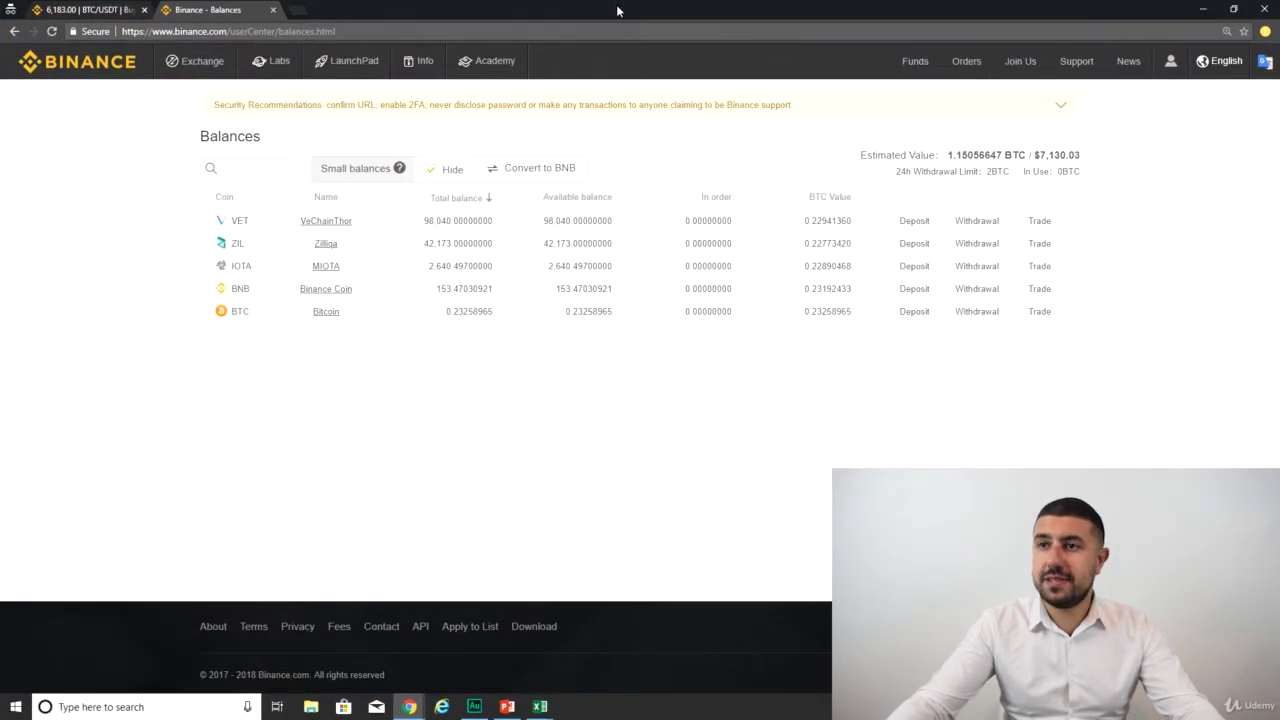
{"action": "left_click", "coordinate": [52, 31]}
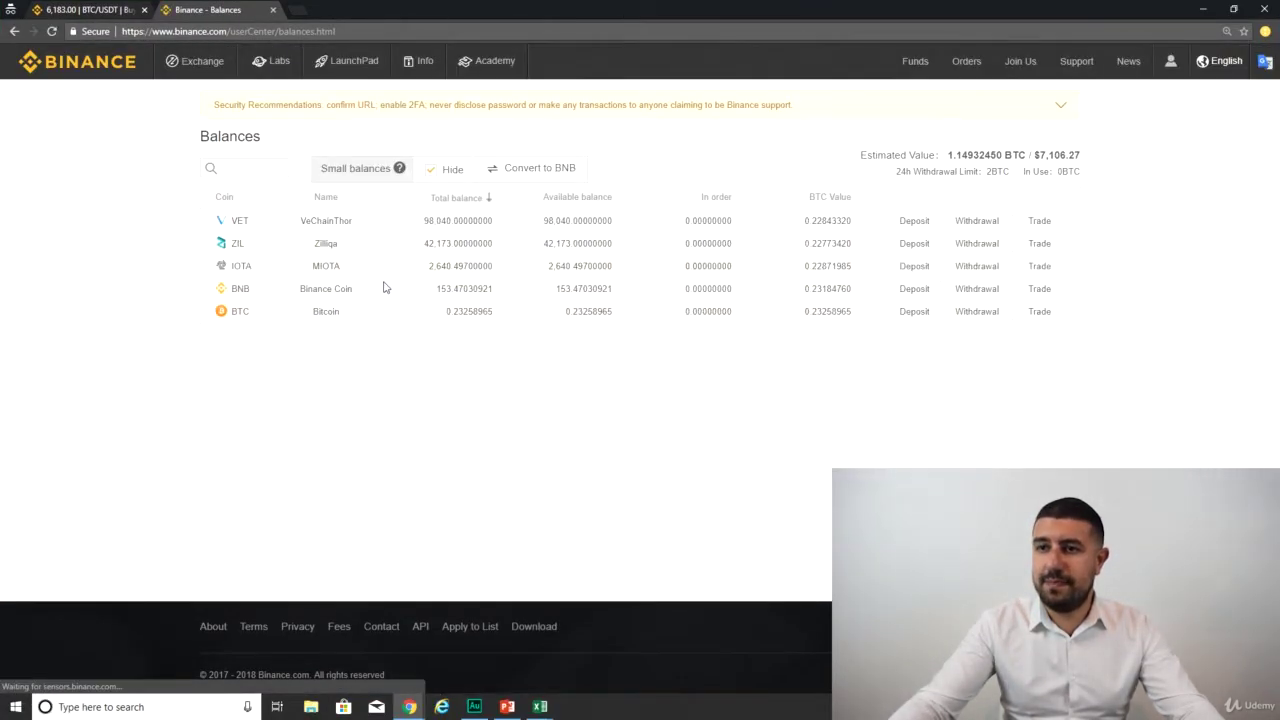
{"action": "left_click_drag", "start_coordinate": [1105, 154], "coordinate": [1036, 156]}
{"action": "left_click", "coordinate": [1080, 157]}
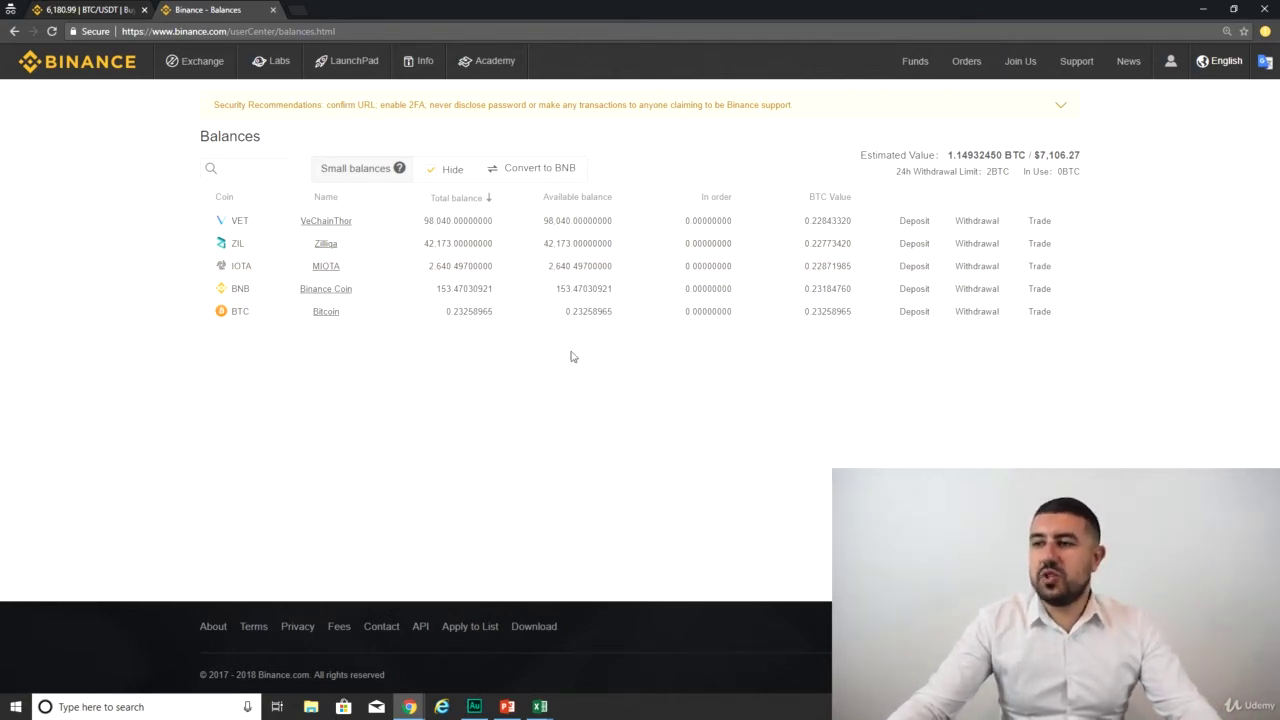
{"action": "left_click_drag", "start_coordinate": [696, 8], "coordinate": [600, 719]}
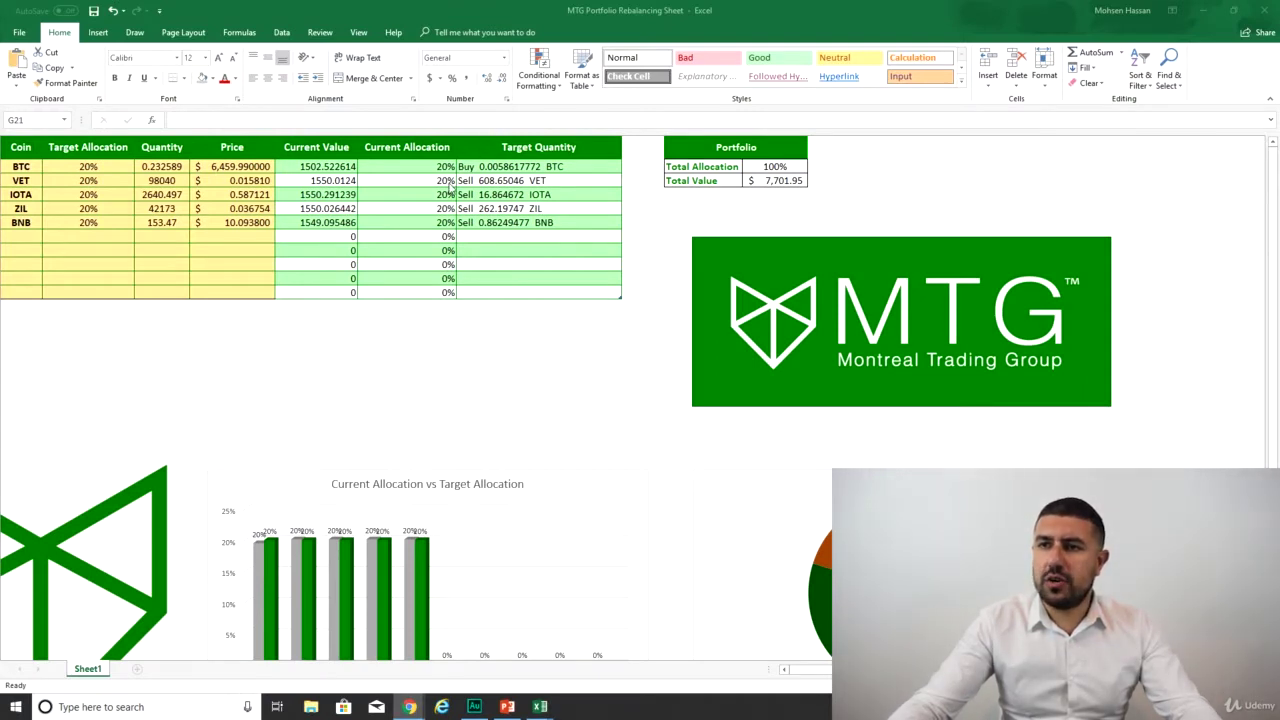
Display the Current Allocation column's percentages with two decimal places.
{"action": "left_click_drag", "start_coordinate": [426, 166], "coordinate": [427, 291]}
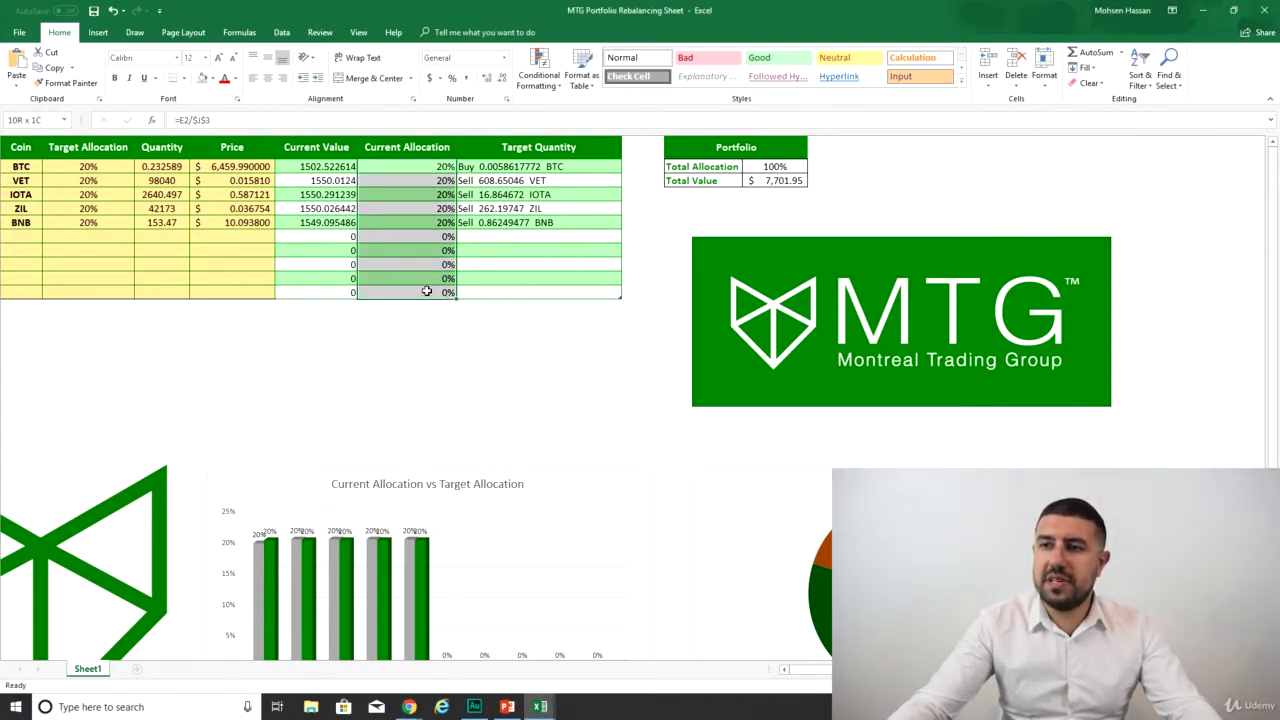
{"action": "left_click", "coordinate": [489, 79]}
{"action": "left_click", "coordinate": [490, 80]}
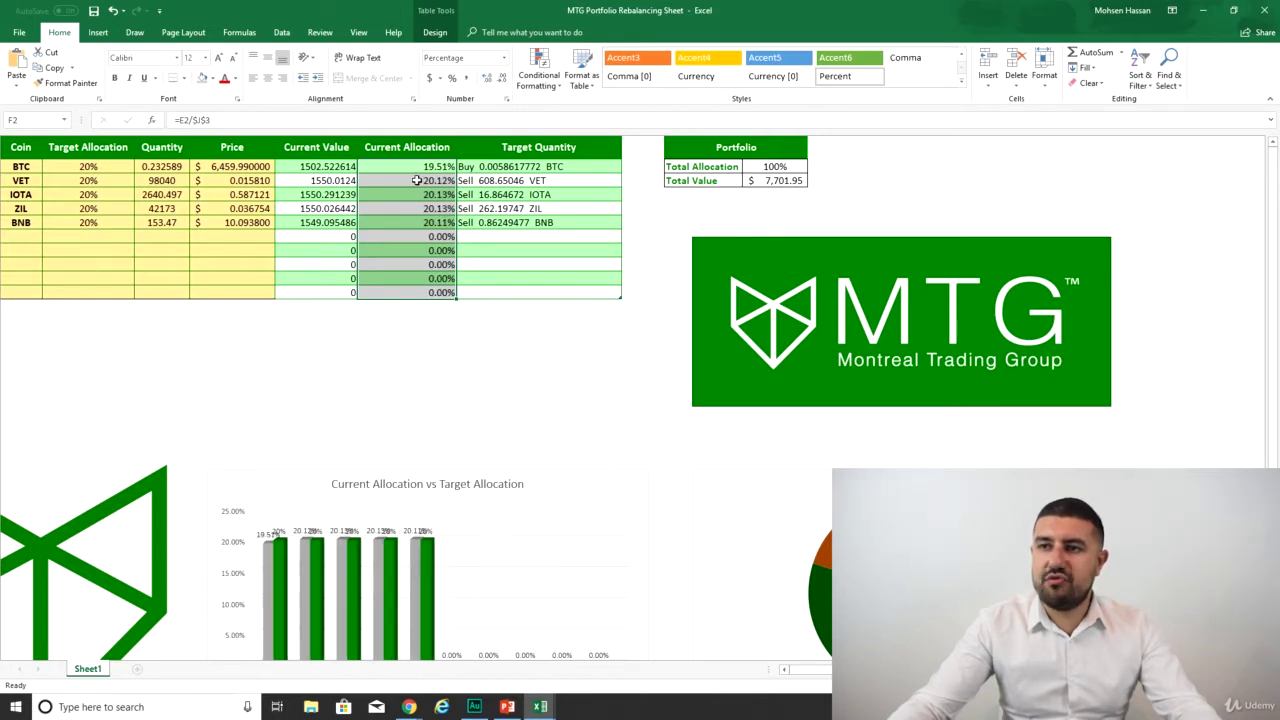
{"action": "left_click", "coordinate": [424, 311]}
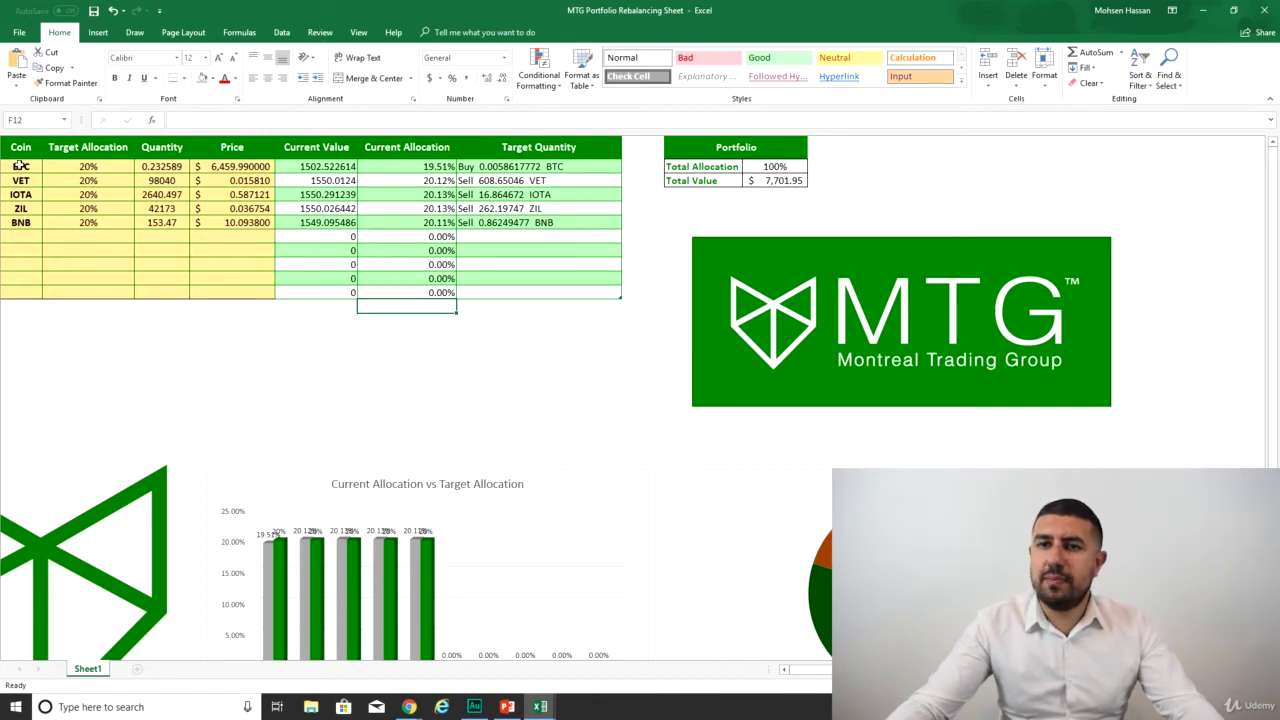
Examine BTC's current allocation against the other four coins, along with the quantities held of VET, IOTA, ZIL and BNB.
{"action": "left_click", "coordinate": [438, 166]}
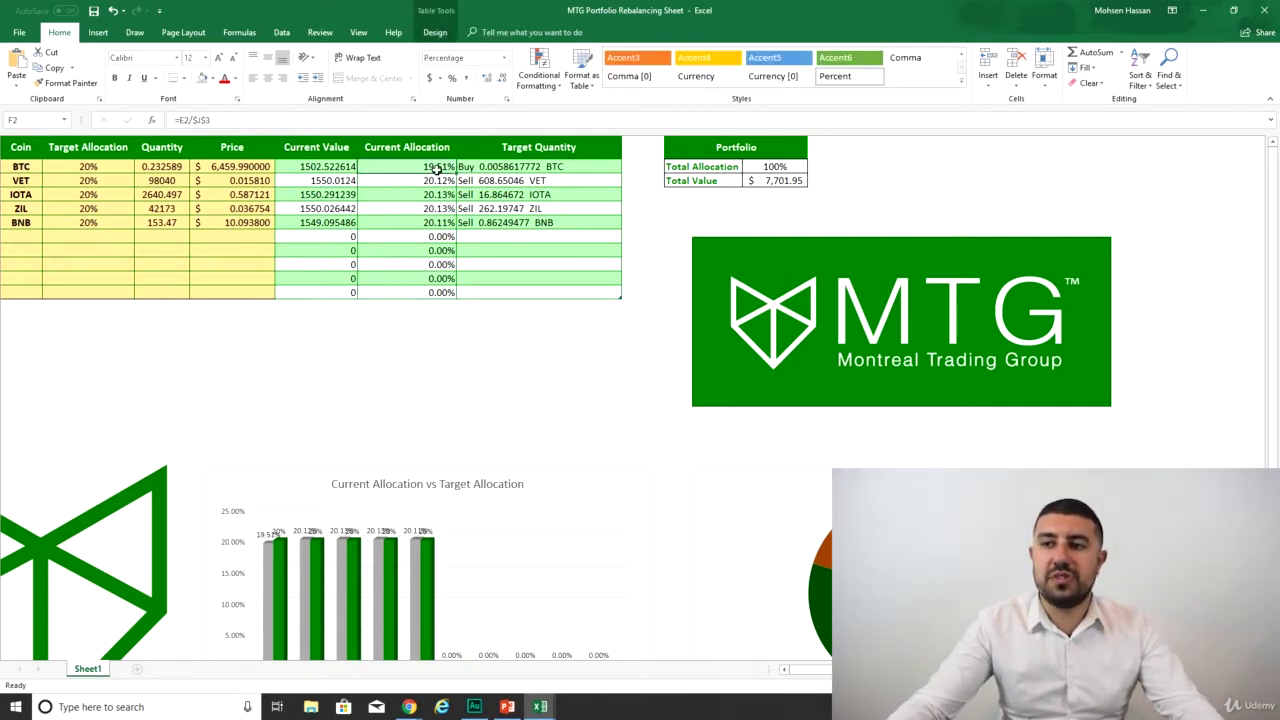
{"action": "left_click_drag", "start_coordinate": [440, 182], "coordinate": [443, 222]}
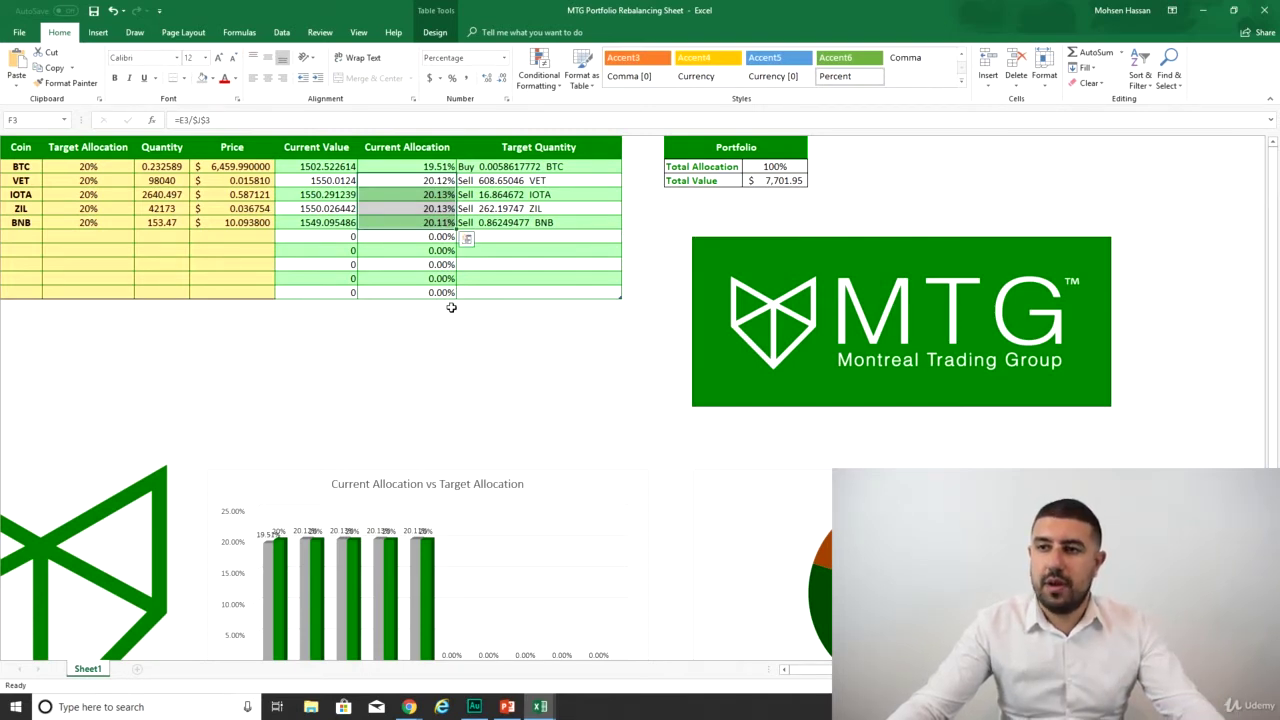
{"action": "left_click", "coordinate": [406, 319]}
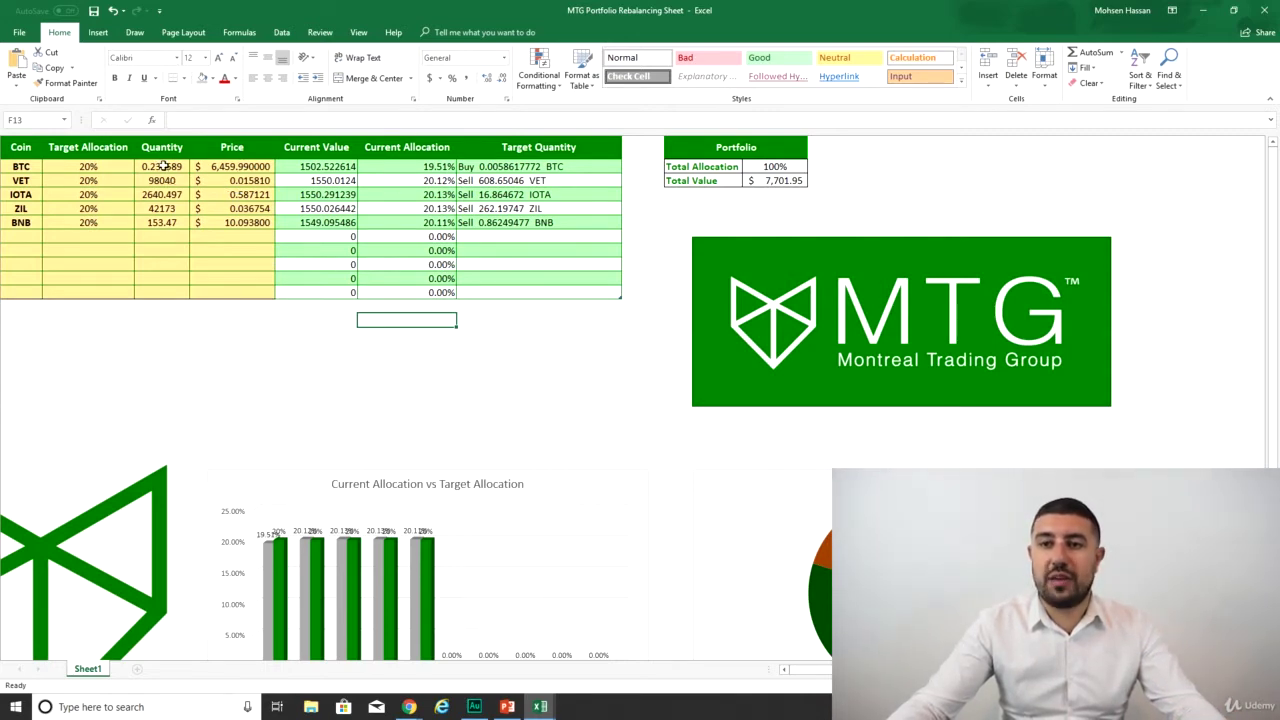
{"action": "left_click_drag", "start_coordinate": [162, 181], "coordinate": [165, 224]}
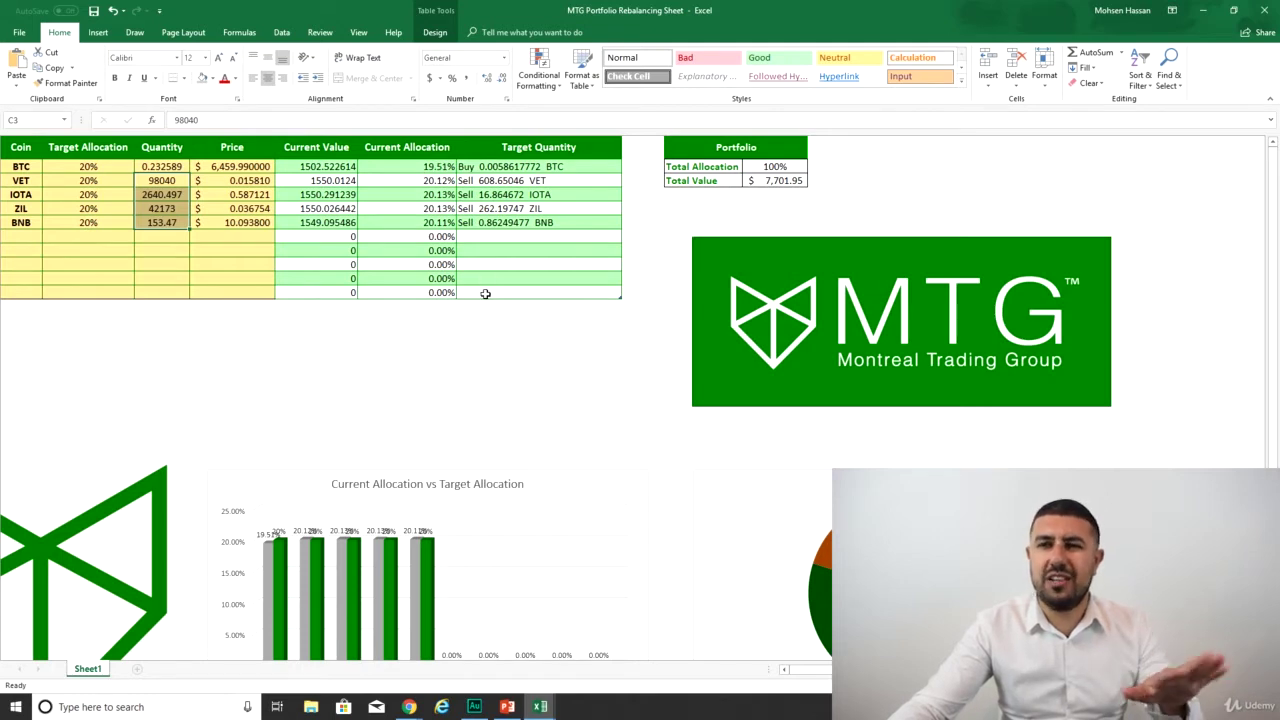
{"action": "left_click", "coordinate": [405, 333]}
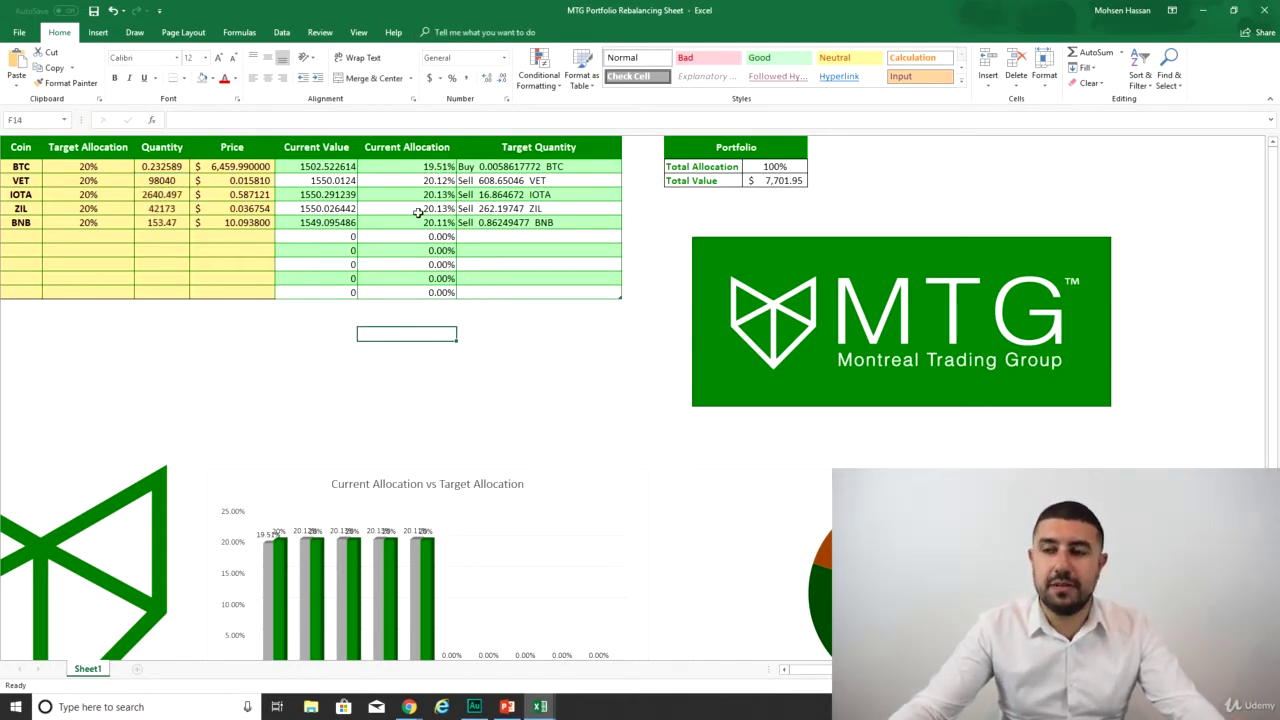
Switch to the BTC/USDT trading page in Chrome and widen and reposition its window to read the current BTC price.
{"action": "left_click", "coordinate": [342, 321]}
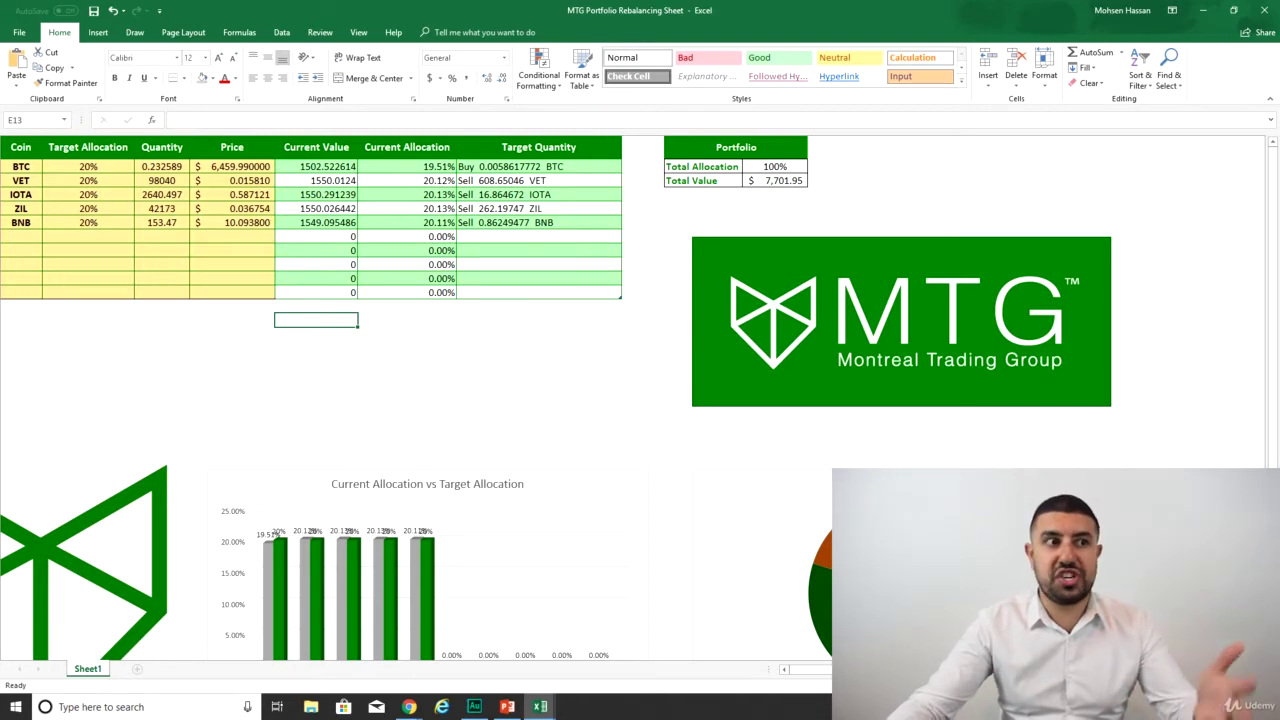
{"action": "left_click_drag", "start_coordinate": [0, 48], "coordinate": [546, 24]}
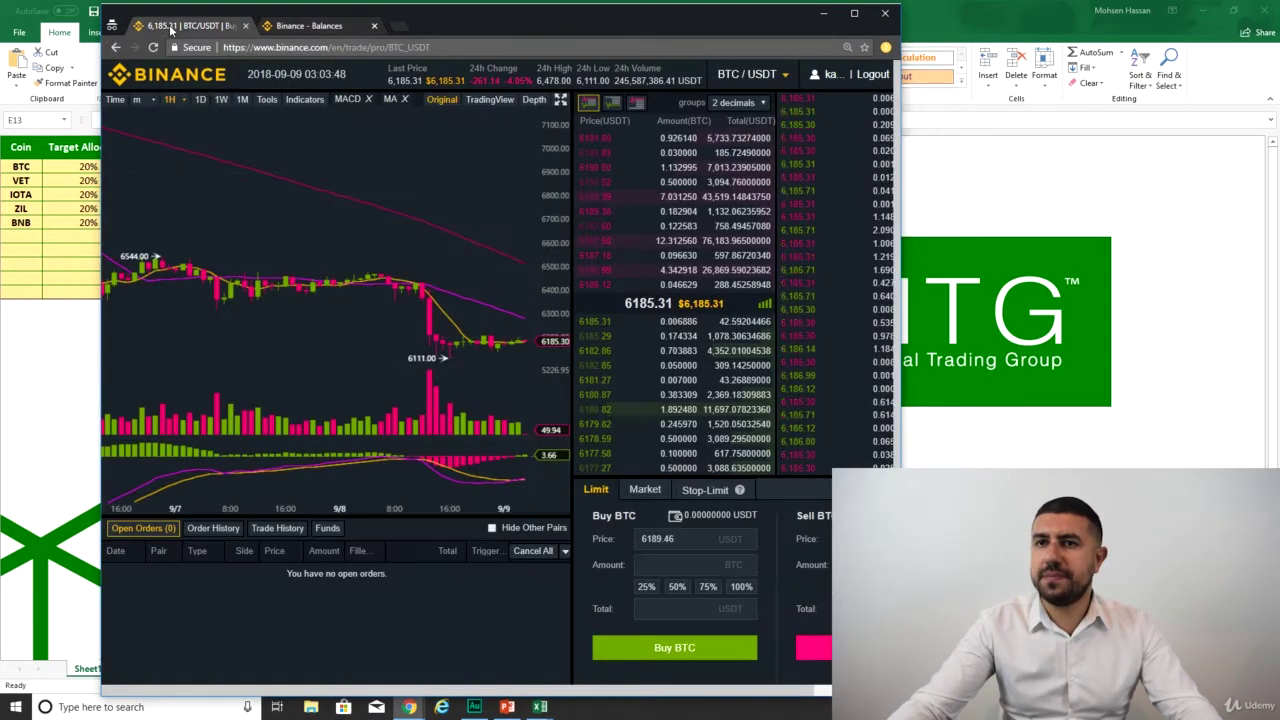
{"action": "left_click", "coordinate": [170, 30]}
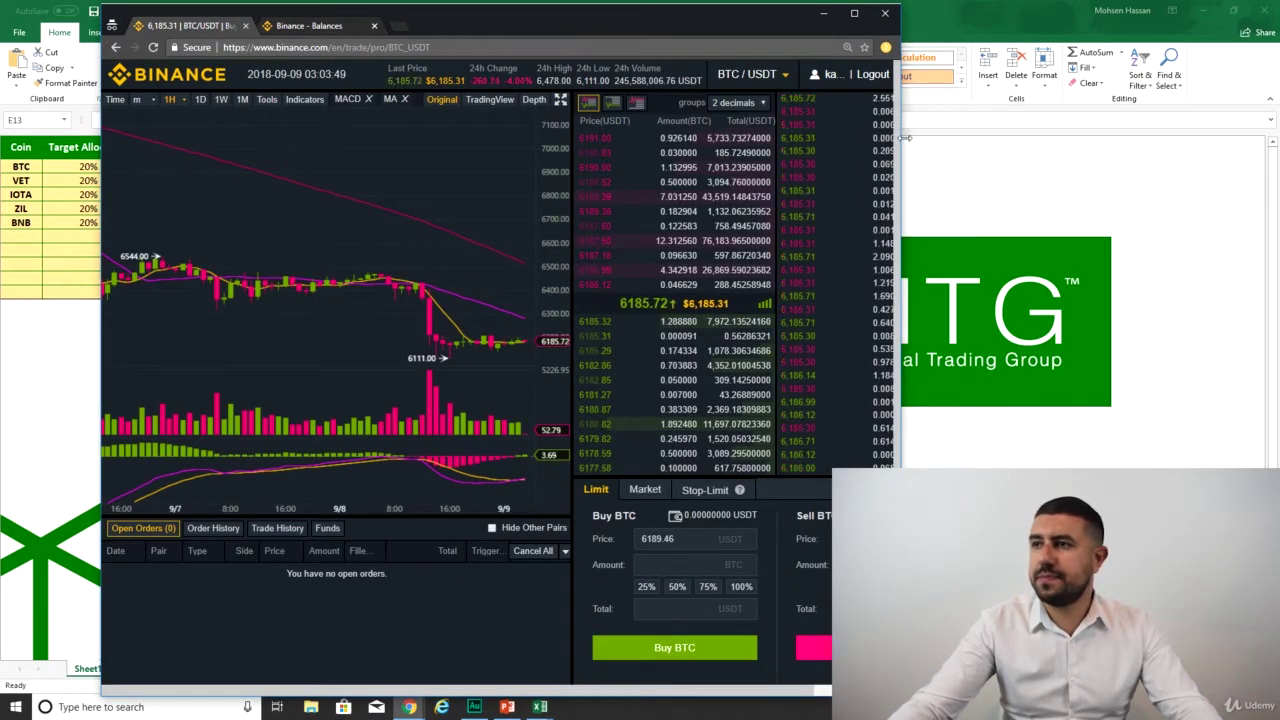
{"action": "left_click_drag", "start_coordinate": [899, 144], "coordinate": [1161, 140]}
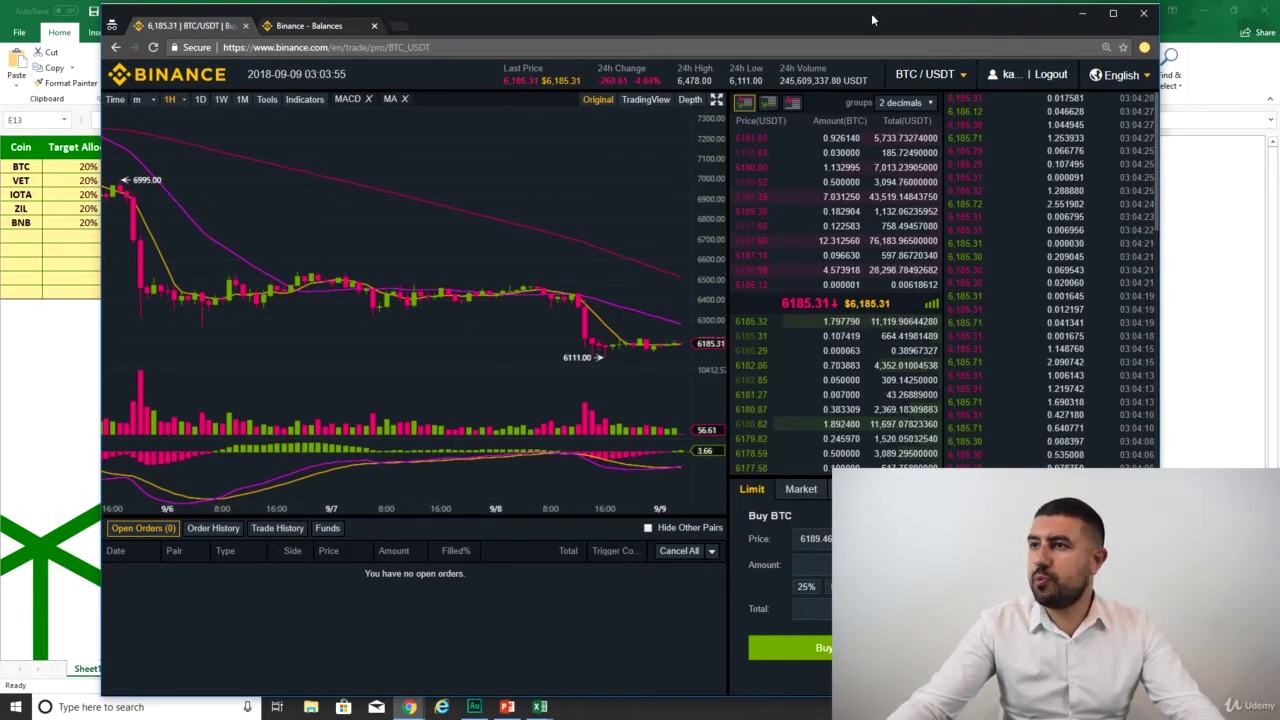
{"action": "left_click_drag", "start_coordinate": [871, 13], "coordinate": [944, 29]}
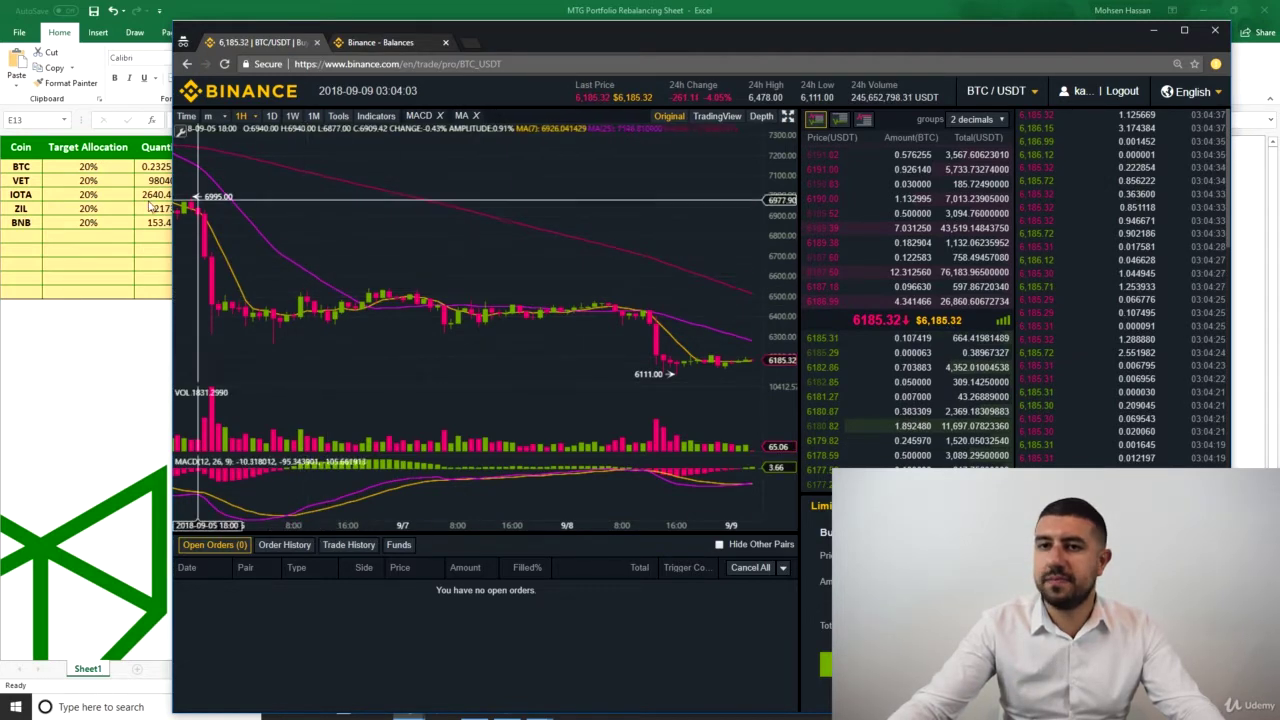
Return to the rebalancing workbook and try setting BTC's price to 6186.99.
{"action": "left_click", "coordinate": [108, 175]}
{"action": "left_click", "coordinate": [242, 169]}
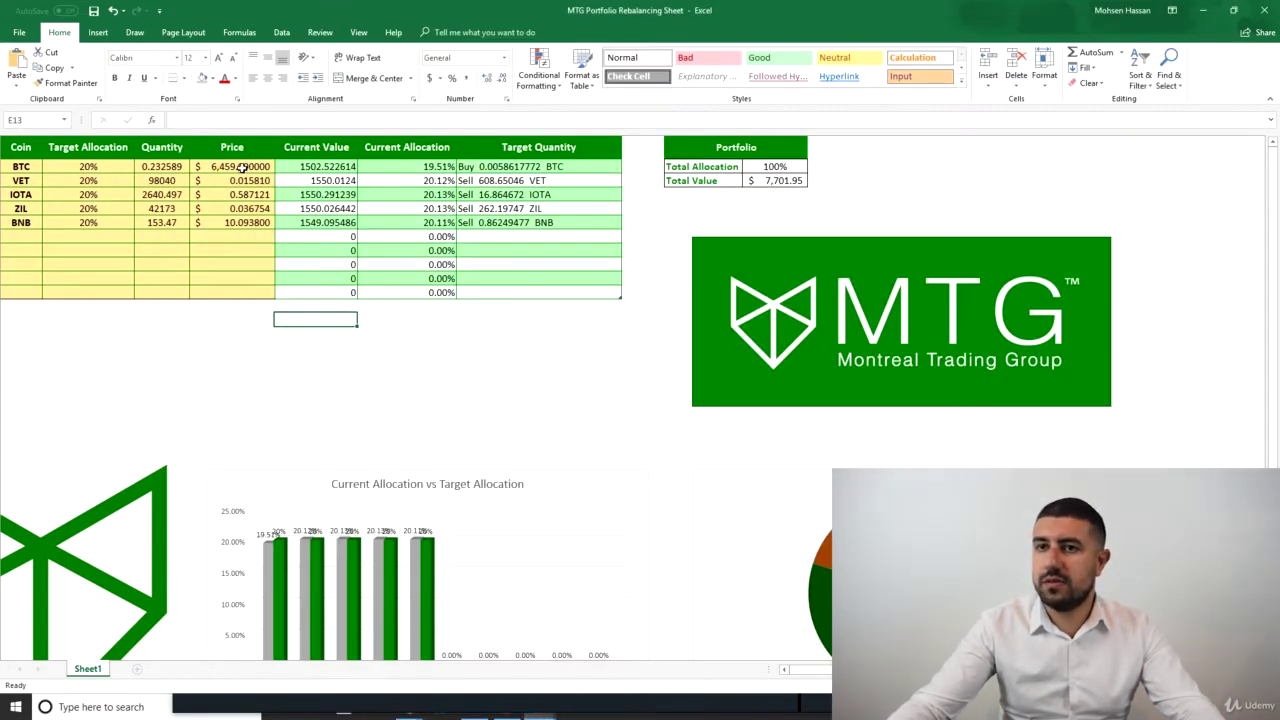
{"action": "type", "text": "6,18"}
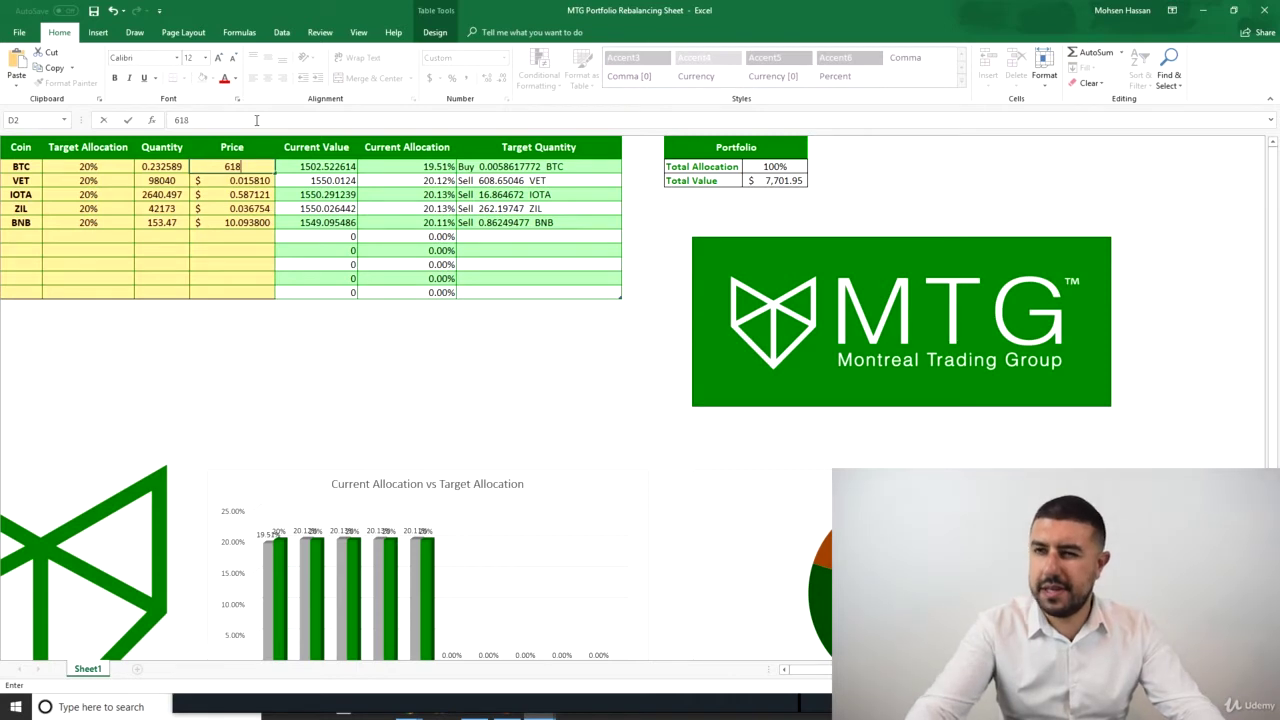
{"action": "type", "text": "6.99"}
{"action": "key", "text": "Return"}
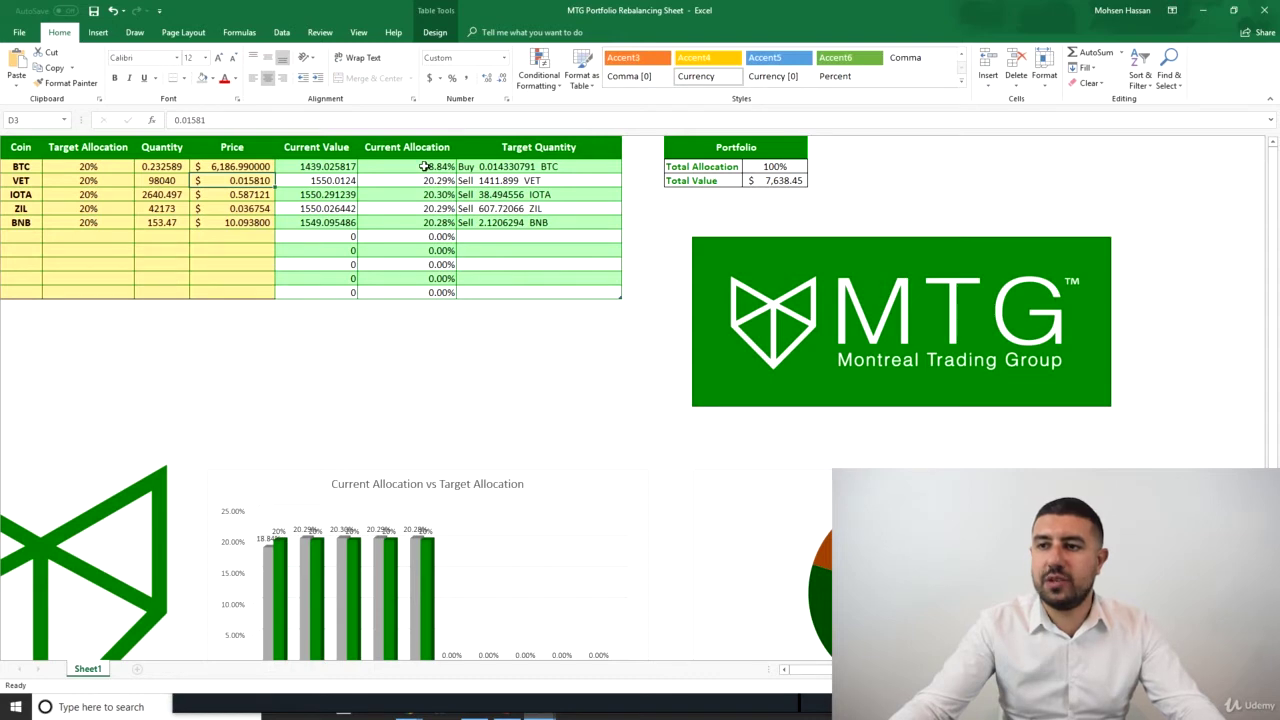
{"action": "left_click", "coordinate": [406, 372]}
Copy the five coins' Current Value, Current Allocation and Target Quantity cells and paste them as values starting at E13.
{"action": "left_click", "coordinate": [316, 166]}
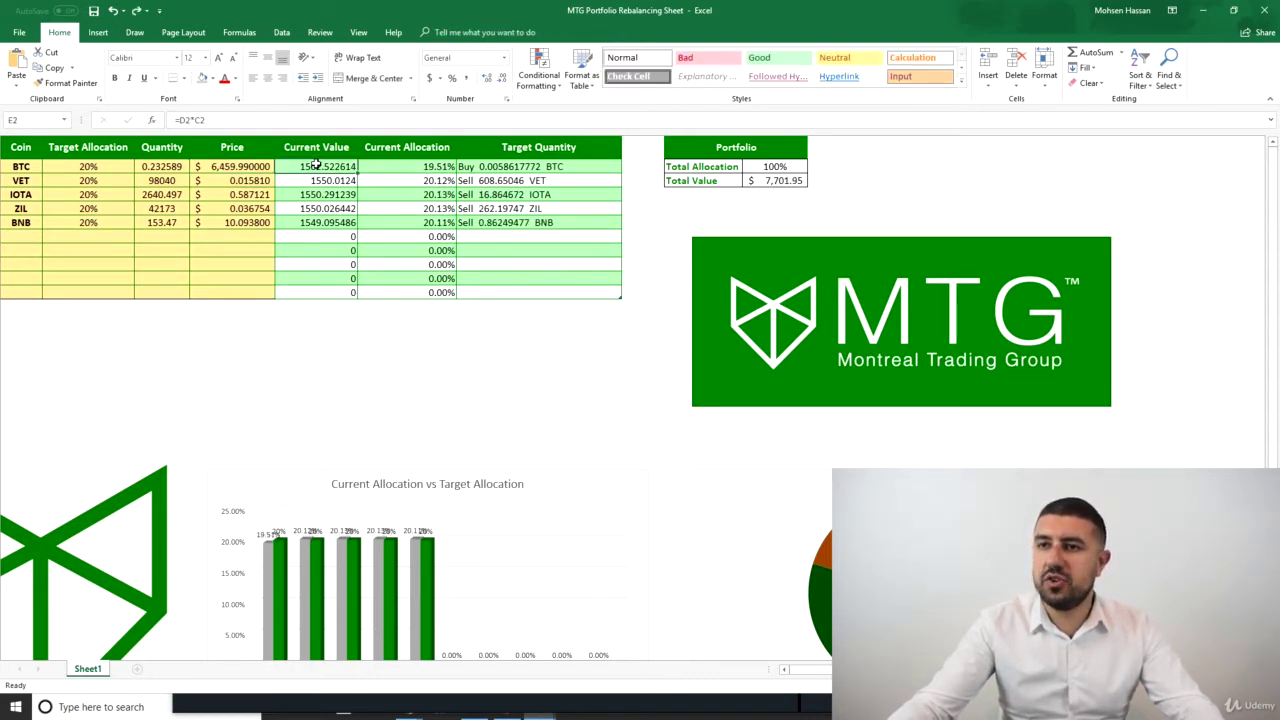
{"action": "left_click_drag", "start_coordinate": [386, 168], "coordinate": [485, 222]}
{"action": "left_click_drag", "start_coordinate": [318, 166], "coordinate": [440, 195]}
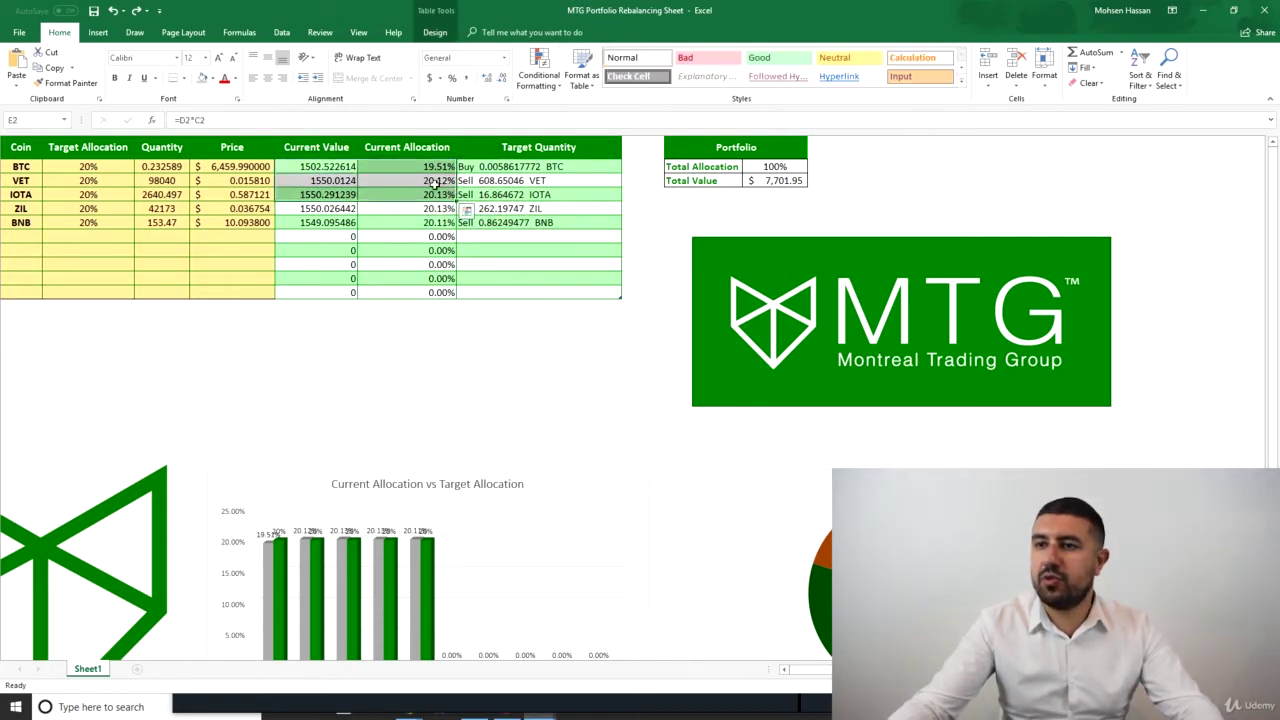
{"action": "left_click_drag", "start_coordinate": [320, 166], "coordinate": [530, 224]}
{"action": "key", "text": "ctrl+c"}
{"action": "left_click", "coordinate": [316, 333]}
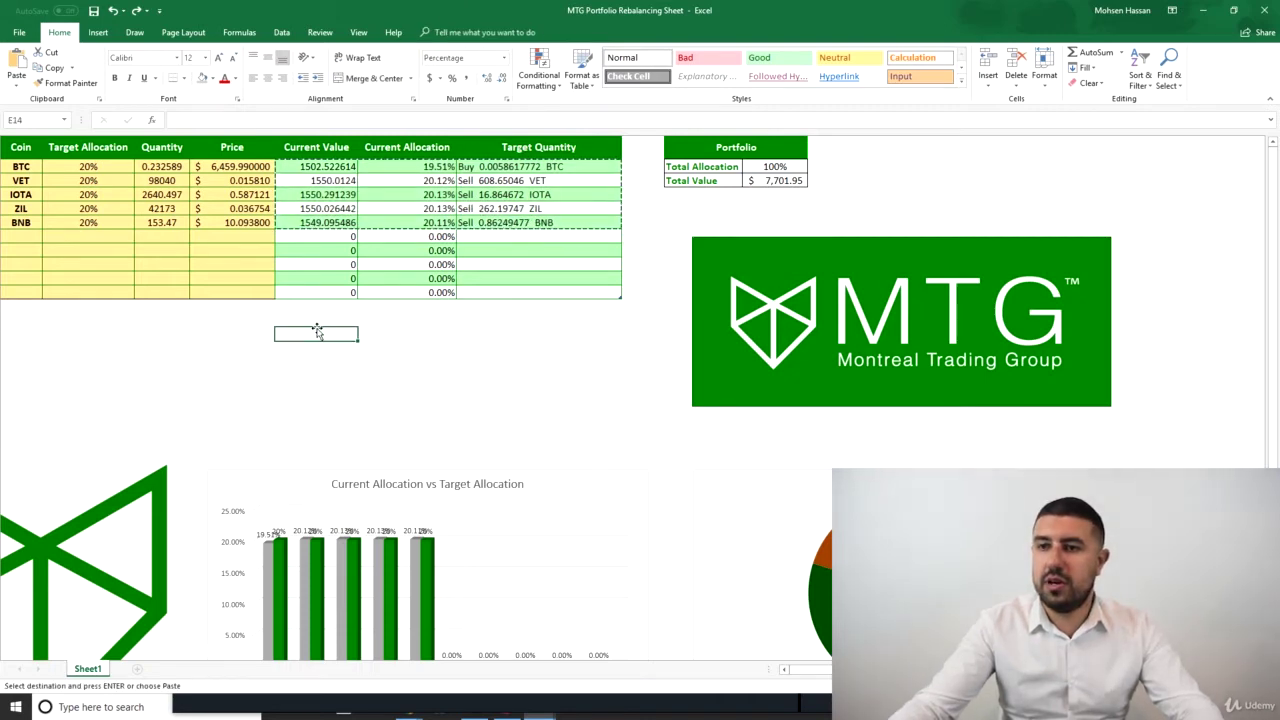
{"action": "right_click", "coordinate": [316, 325]}
{"action": "left_click", "coordinate": [364, 378]}
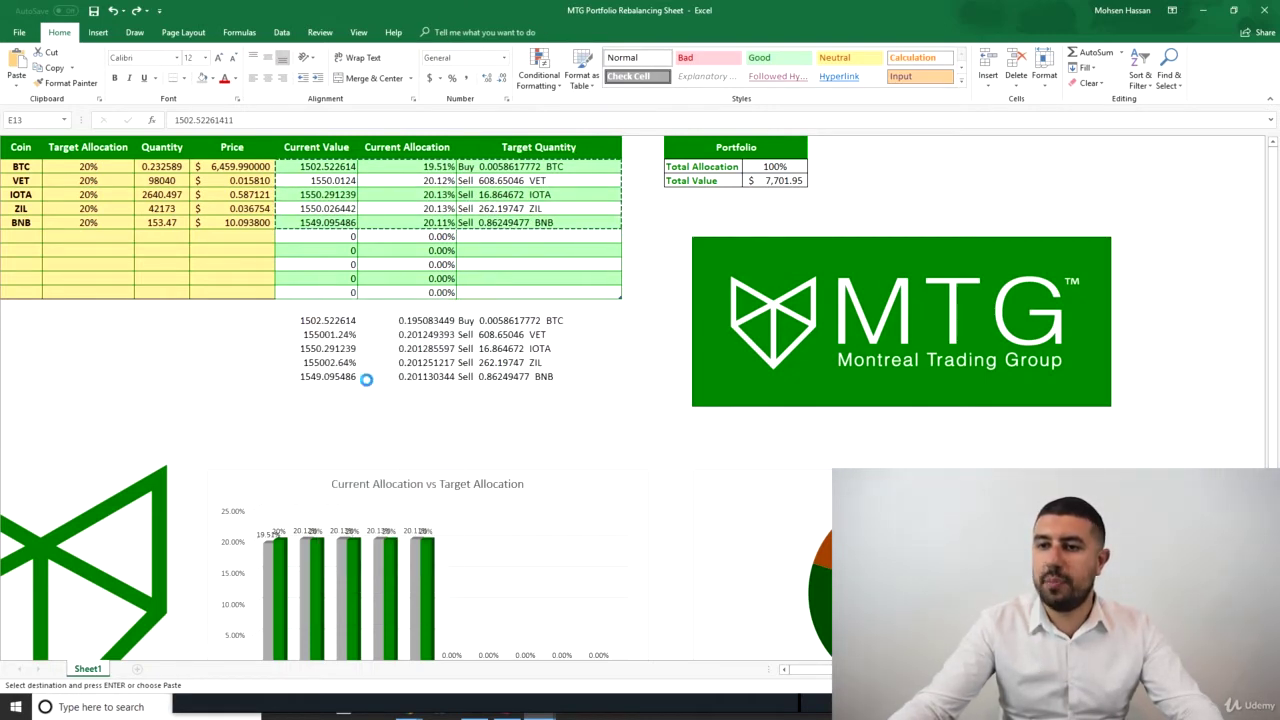
Apply the copied table formatting to the pasted block E13:G17 and clear the copy selection.
{"action": "right_click", "coordinate": [328, 326]}
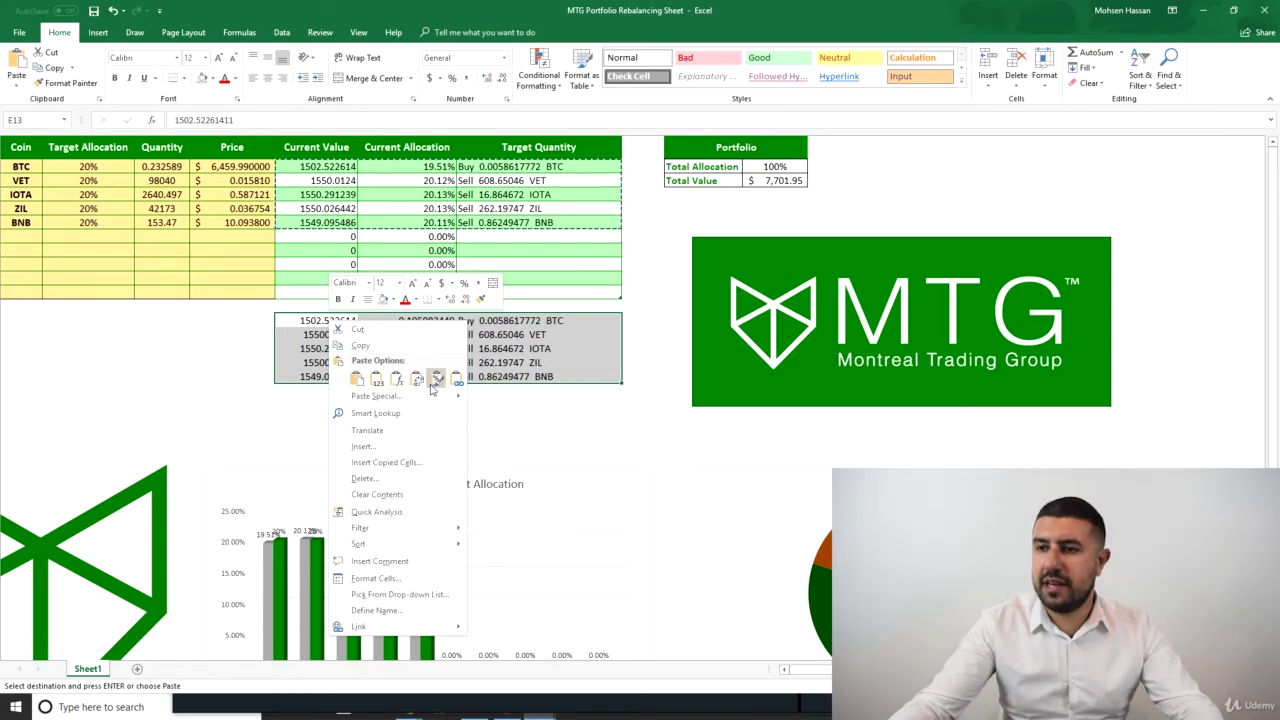
{"action": "left_click", "coordinate": [434, 379]}
{"action": "left_click", "coordinate": [415, 432]}
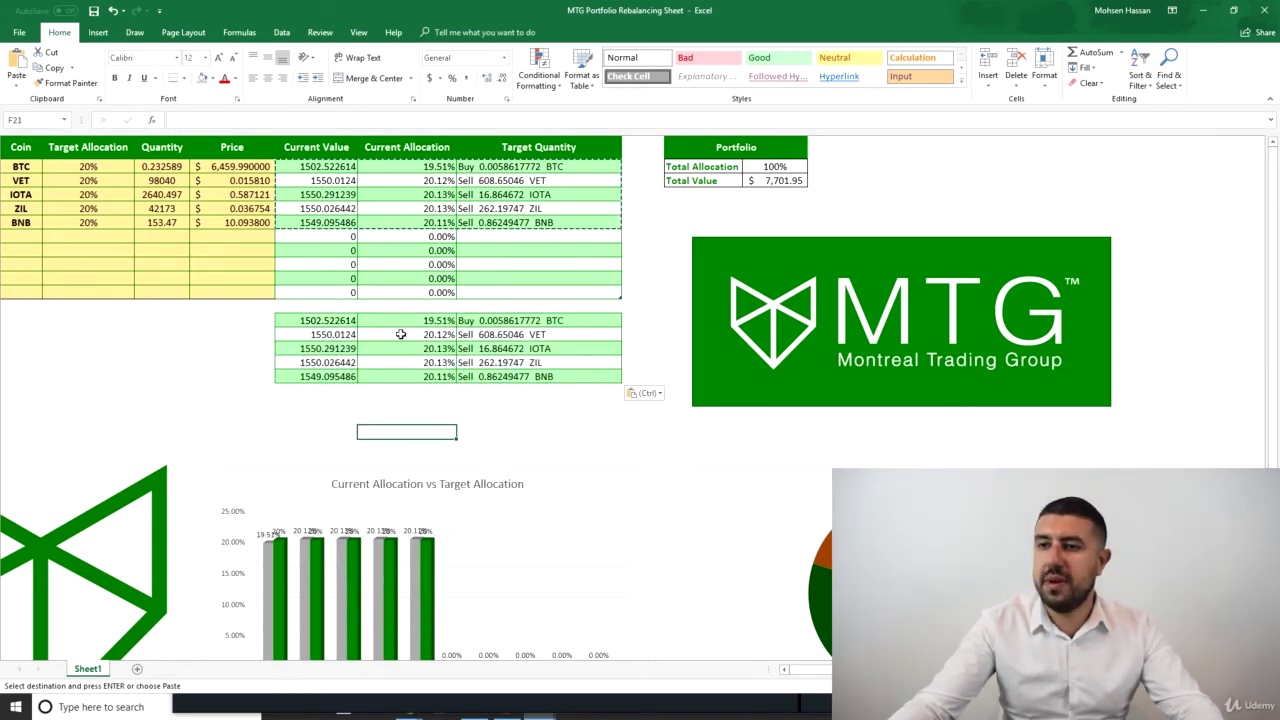
{"action": "left_click", "coordinate": [386, 400]}
{"action": "key", "text": "Escape"}
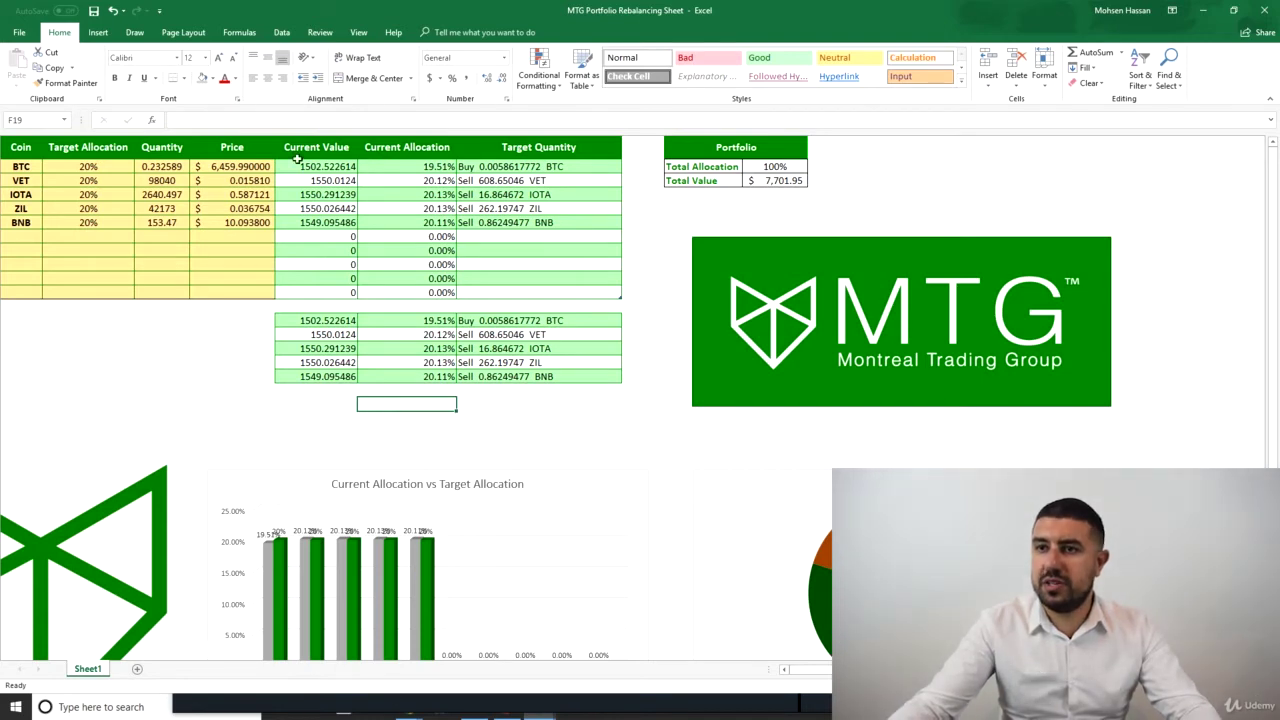
Set BTC's price in D2 to 6186.99.
{"action": "left_click", "coordinate": [266, 168]}
{"action": "type", "text": "6"}
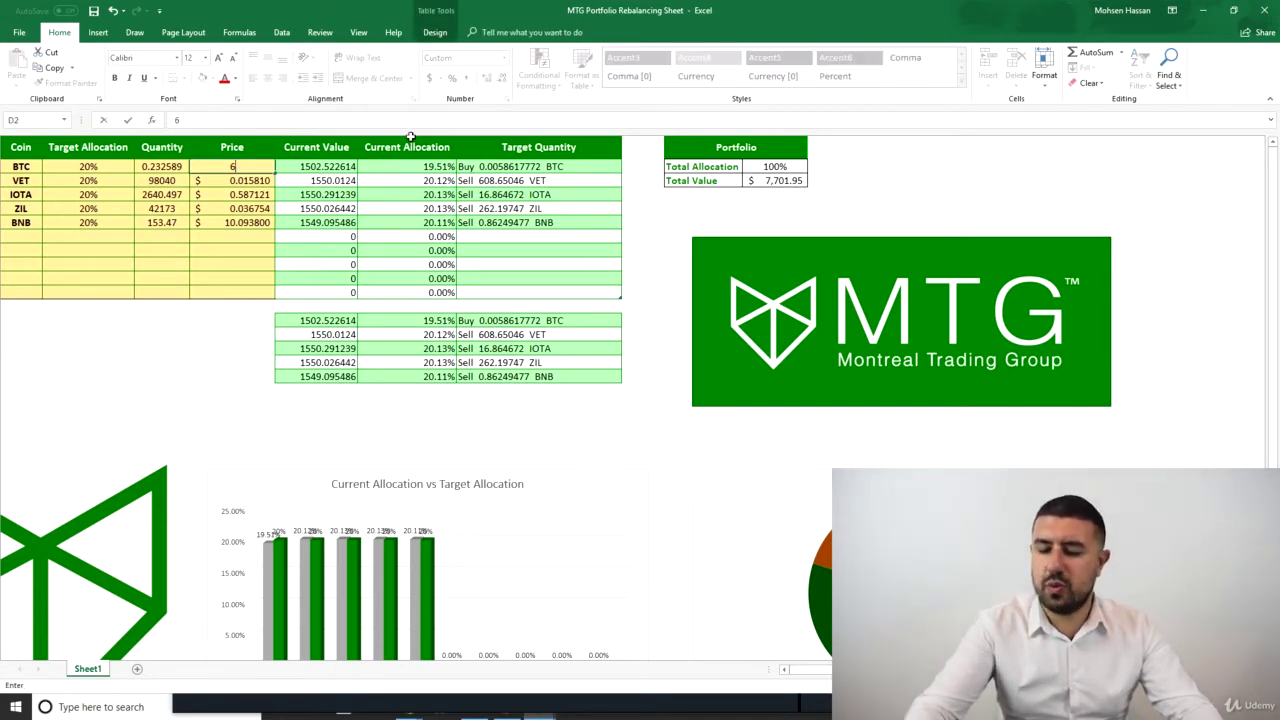
{"action": "type", "text": "186.18"}
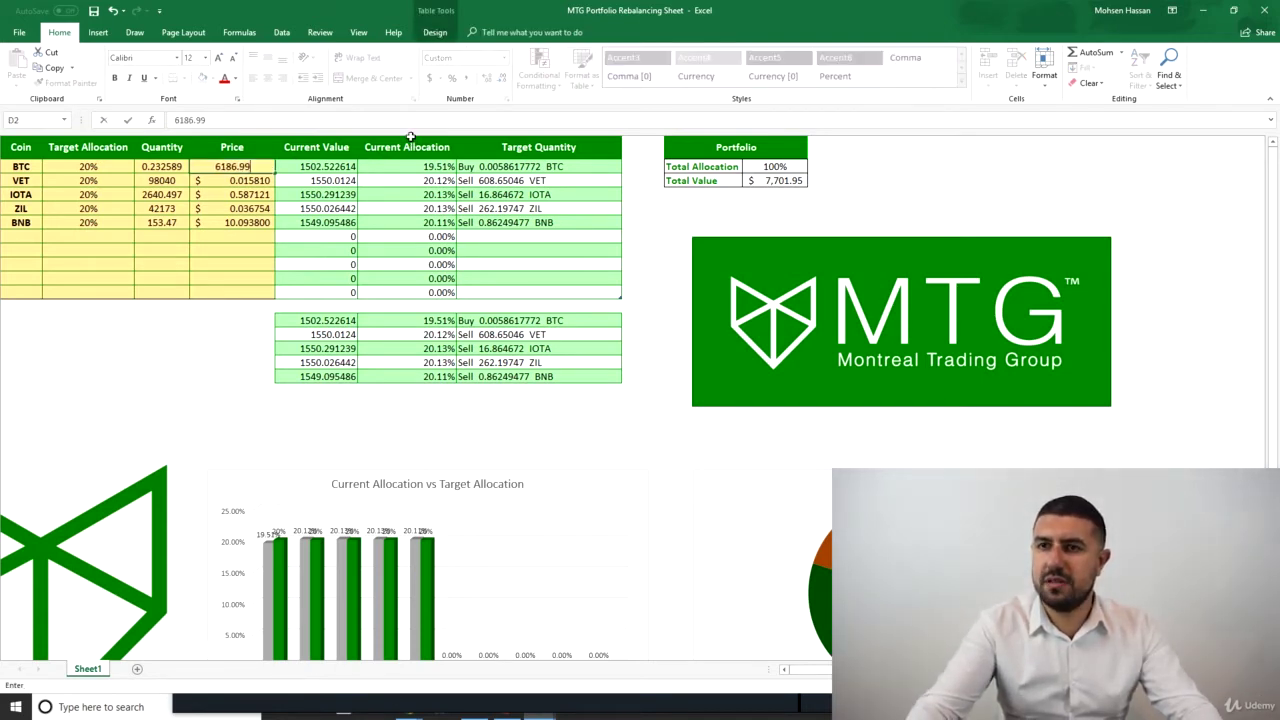
{"action": "key", "text": "Return"}
Switch to Binance in Chrome and open the VET/USDT trading pair to read its price.
{"action": "key", "text": "alt+Tab"}
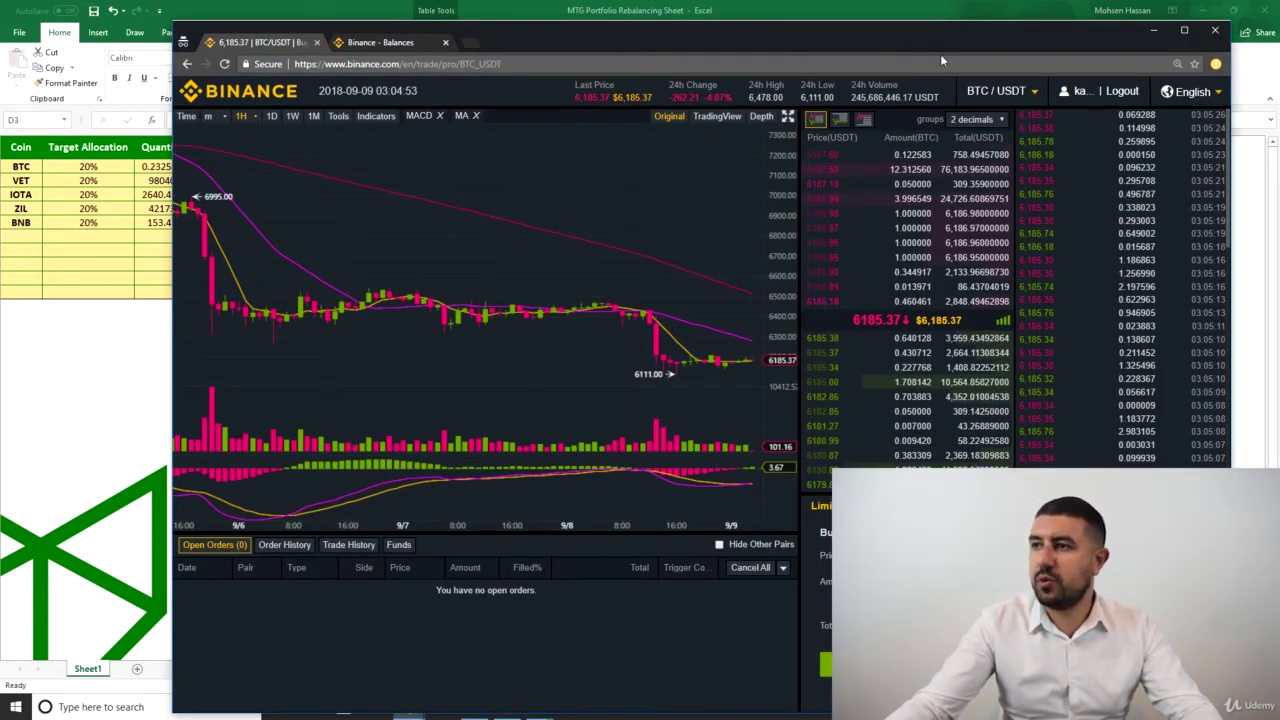
{"action": "left_click_drag", "start_coordinate": [940, 40], "coordinate": [976, 26]}
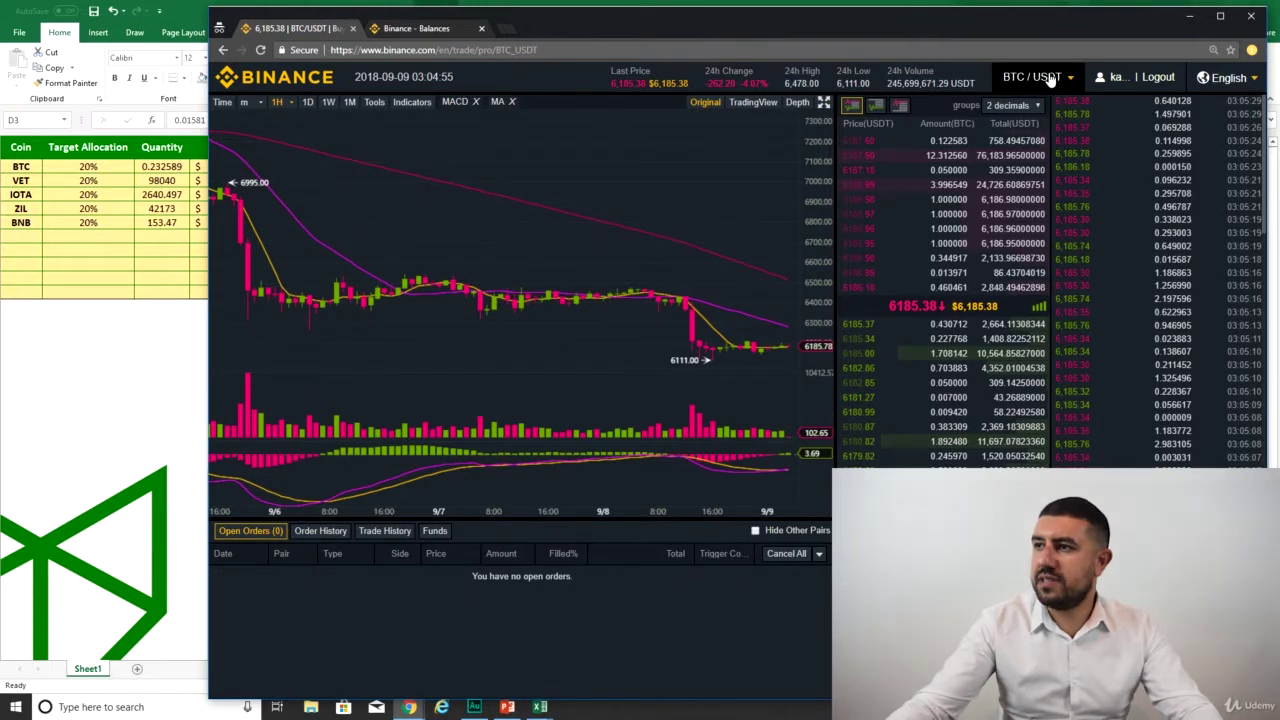
{"action": "left_click", "coordinate": [1050, 80]}
{"action": "left_click", "coordinate": [1003, 106]}
{"action": "type", "text": "vet"}
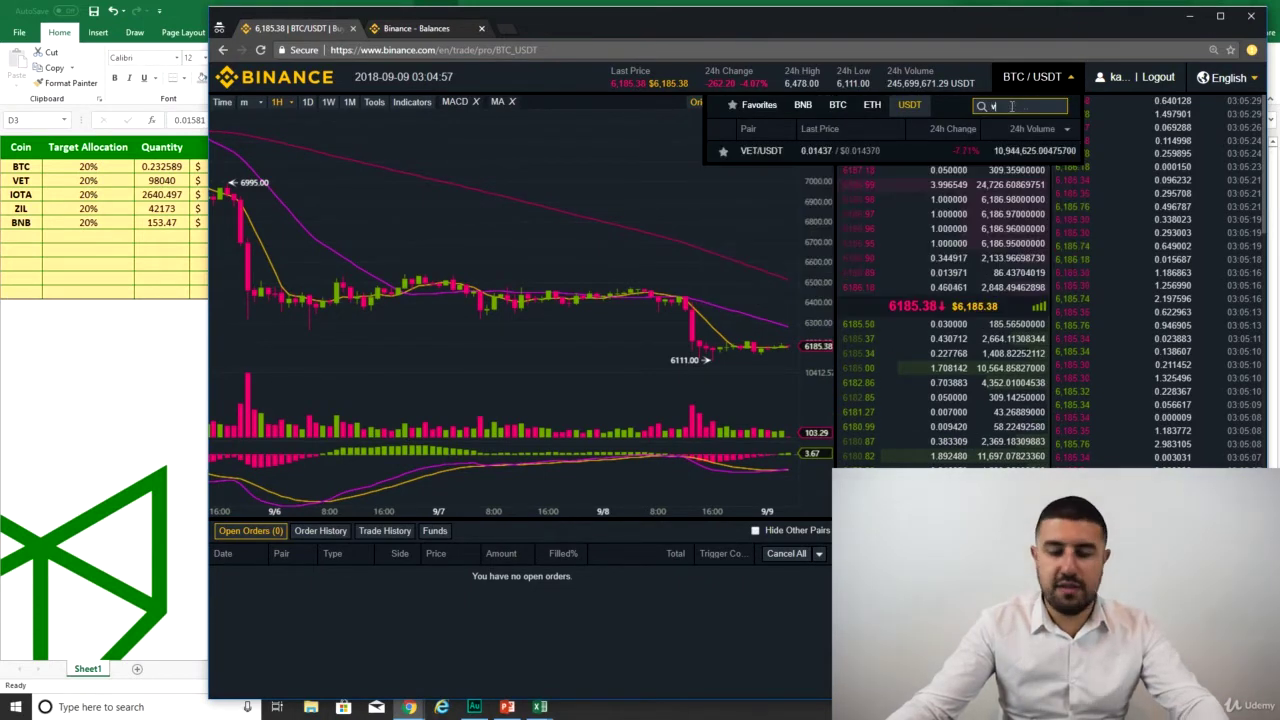
{"action": "left_click", "coordinate": [880, 151]}
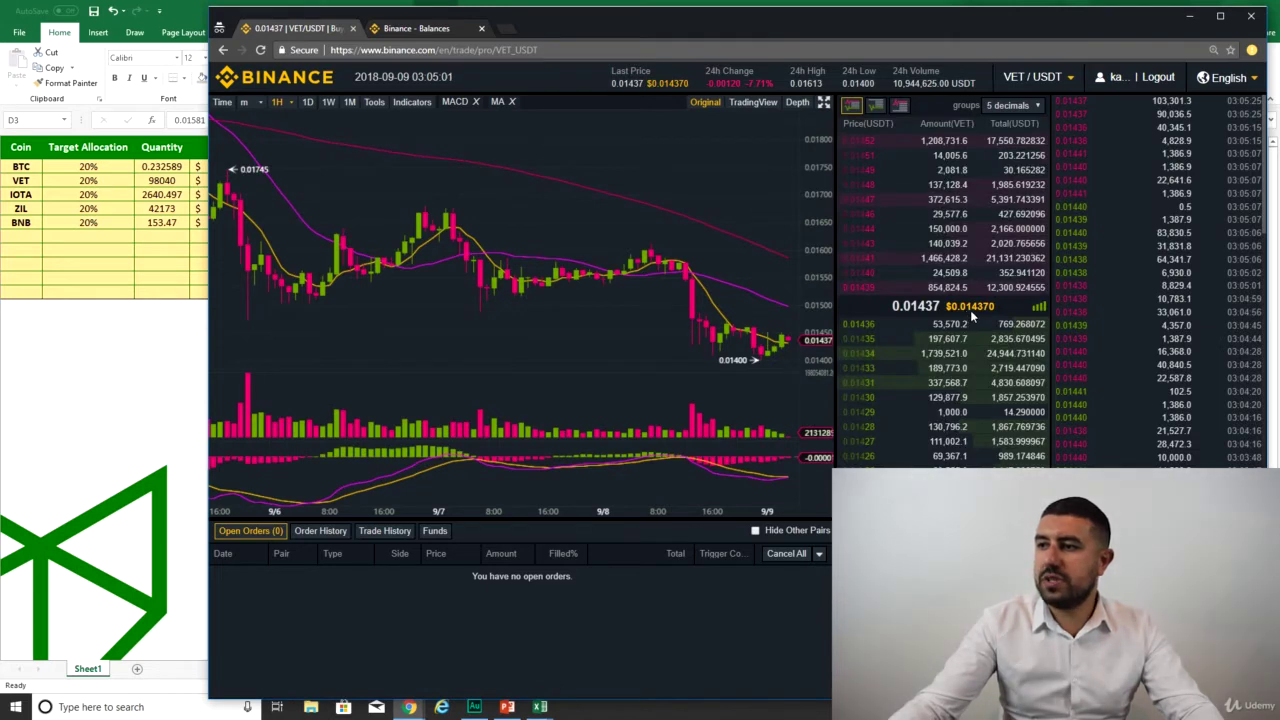
Return to the rebalancing workbook and set VET's price to 0.01437.
{"action": "left_click", "coordinate": [50, 224]}
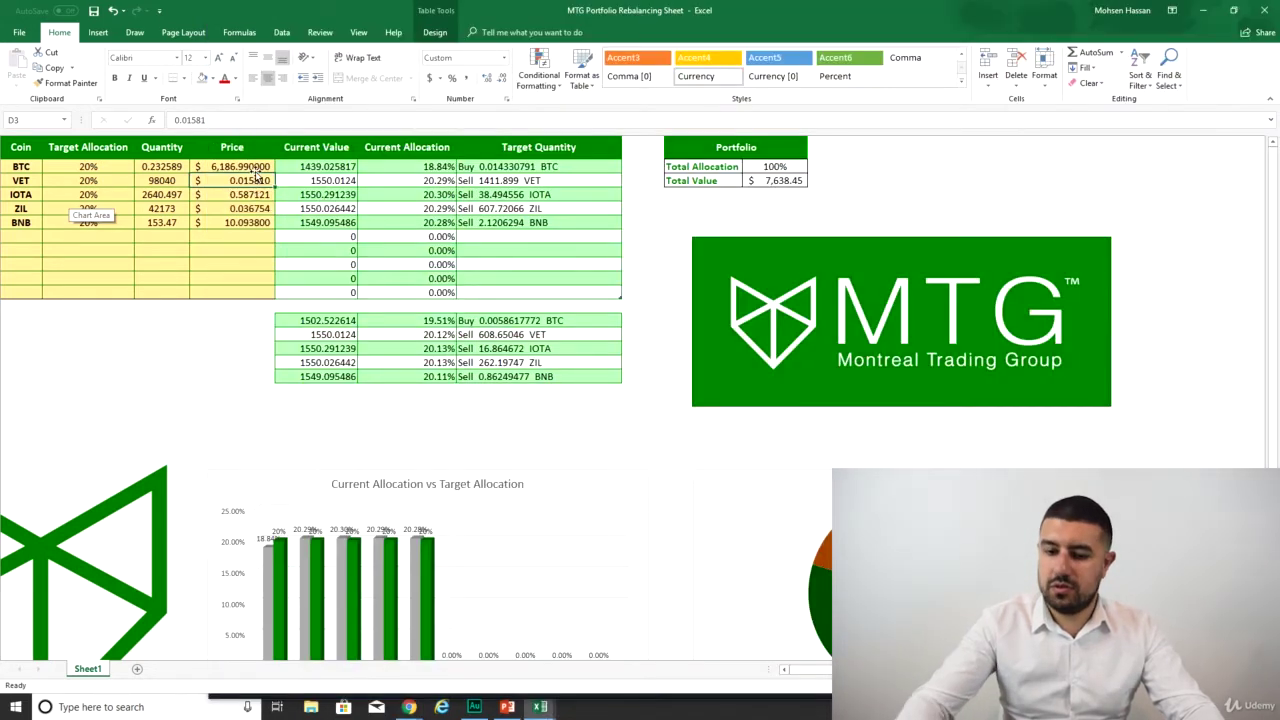
{"action": "type", "text": "0.01"}
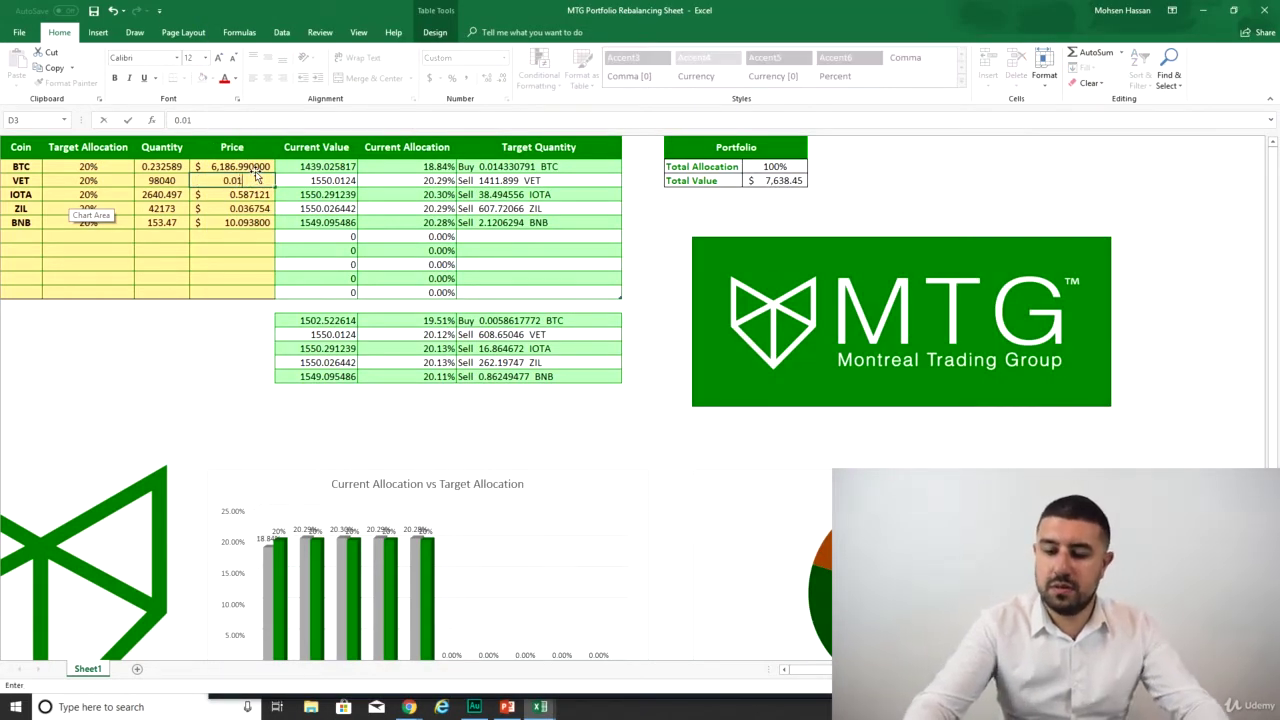
{"action": "type", "text": "437"}
{"action": "key", "text": "Return"}
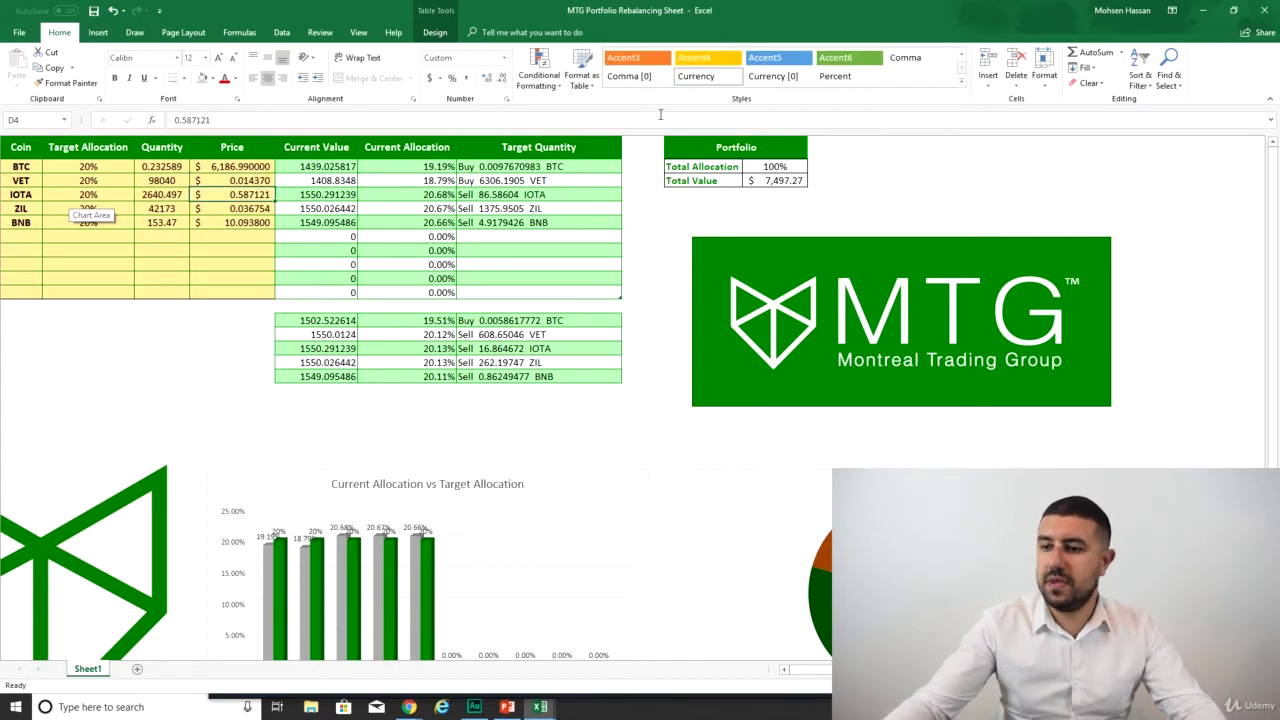
Switch to Binance and open the IOTA/USDT trading pair to read its price.
{"action": "left_click", "coordinate": [630, 700]}
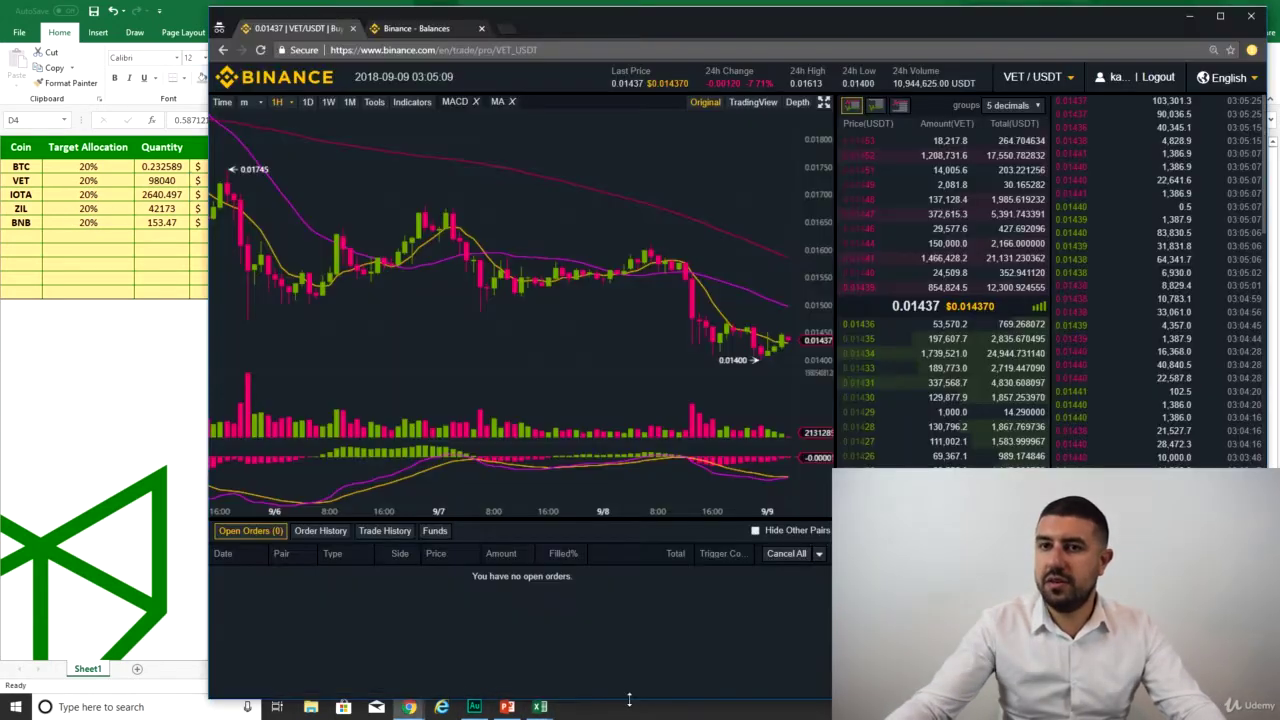
{"action": "mouse_move", "coordinate": [1038, 88]}
{"action": "left_click", "coordinate": [997, 104]}
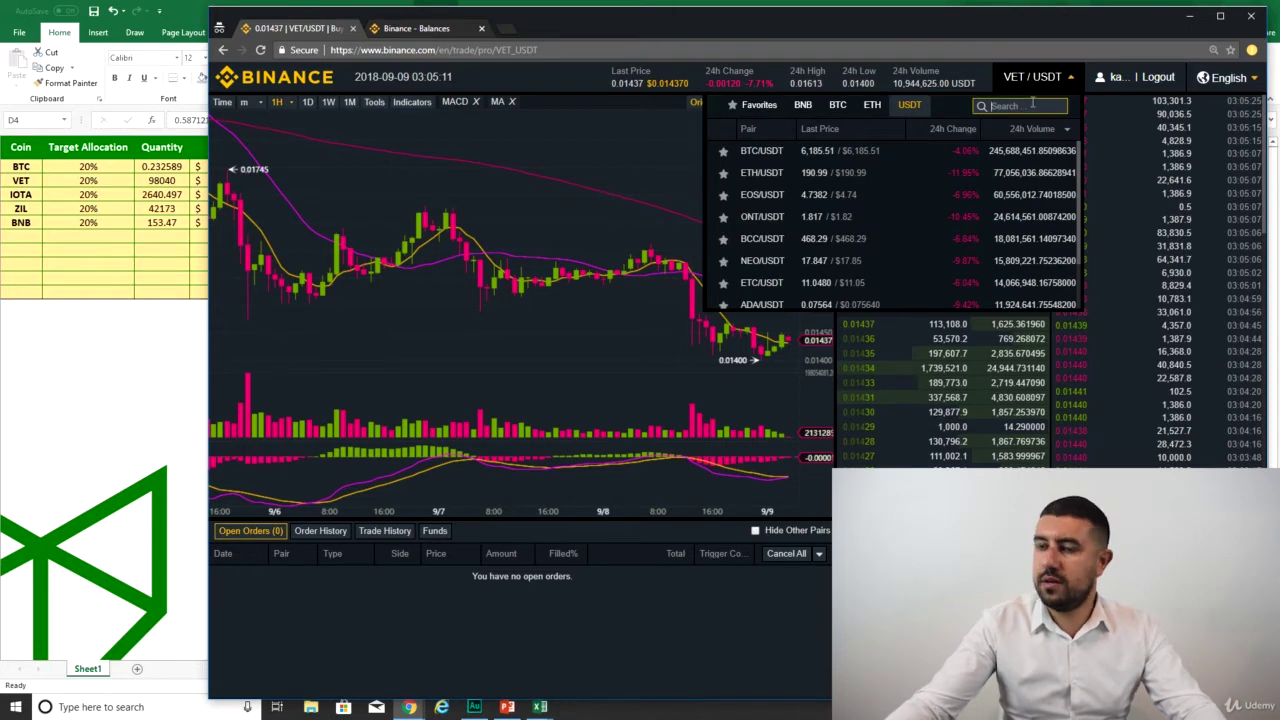
{"action": "type", "text": "iota"}
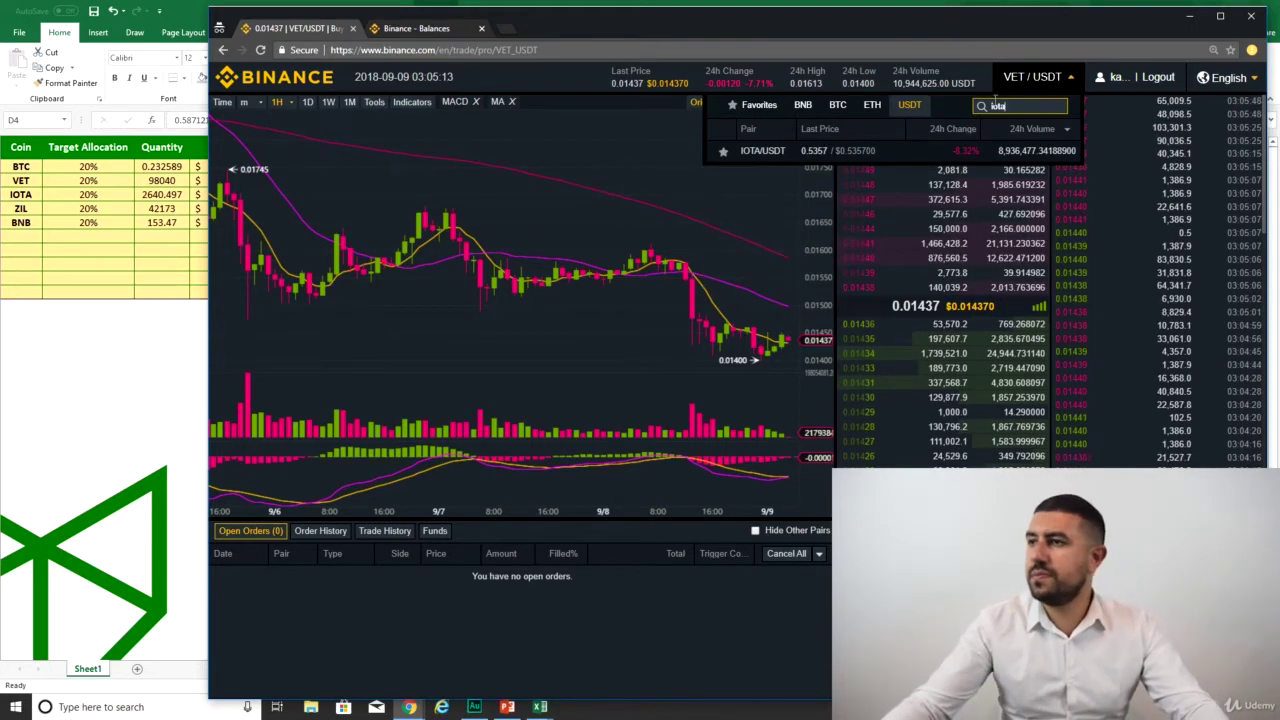
{"action": "left_click", "coordinate": [897, 152]}
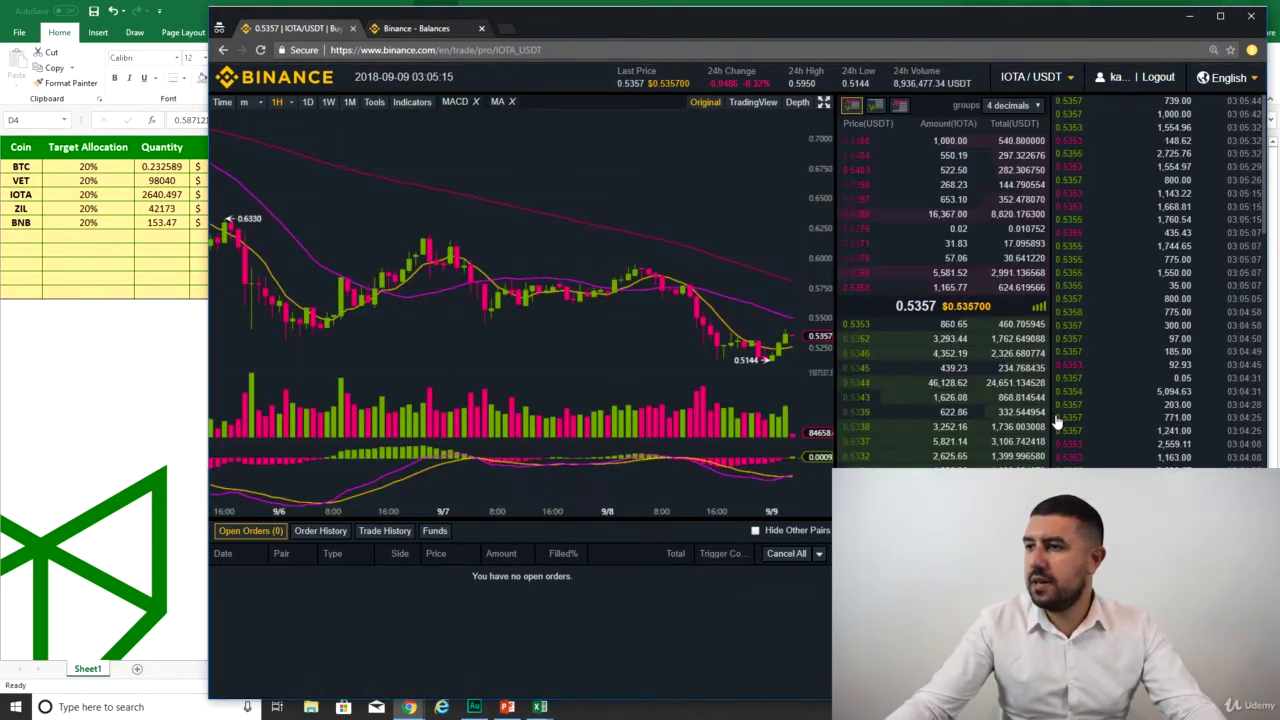
Return to the rebalancing workbook and set IOTA's price to 0.5357.
{"action": "left_click", "coordinate": [100, 330]}
{"action": "type", "text": "0.5357"}
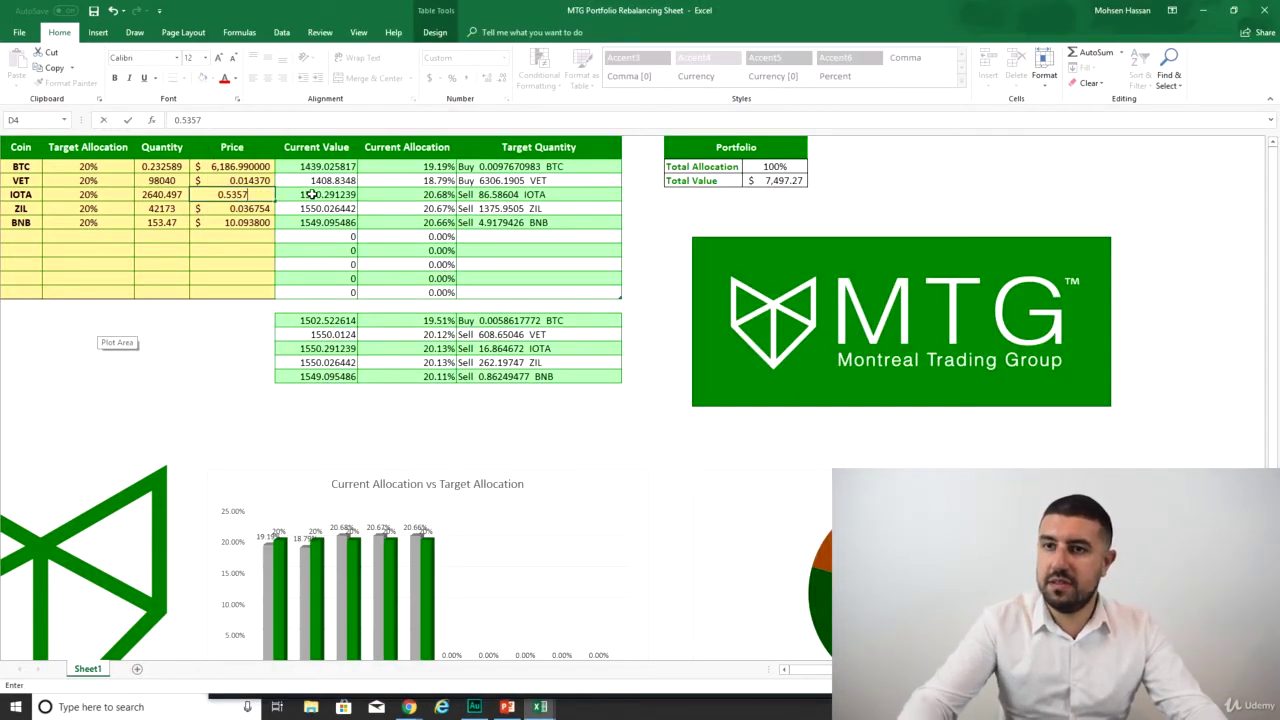
{"action": "key", "text": "Return"}
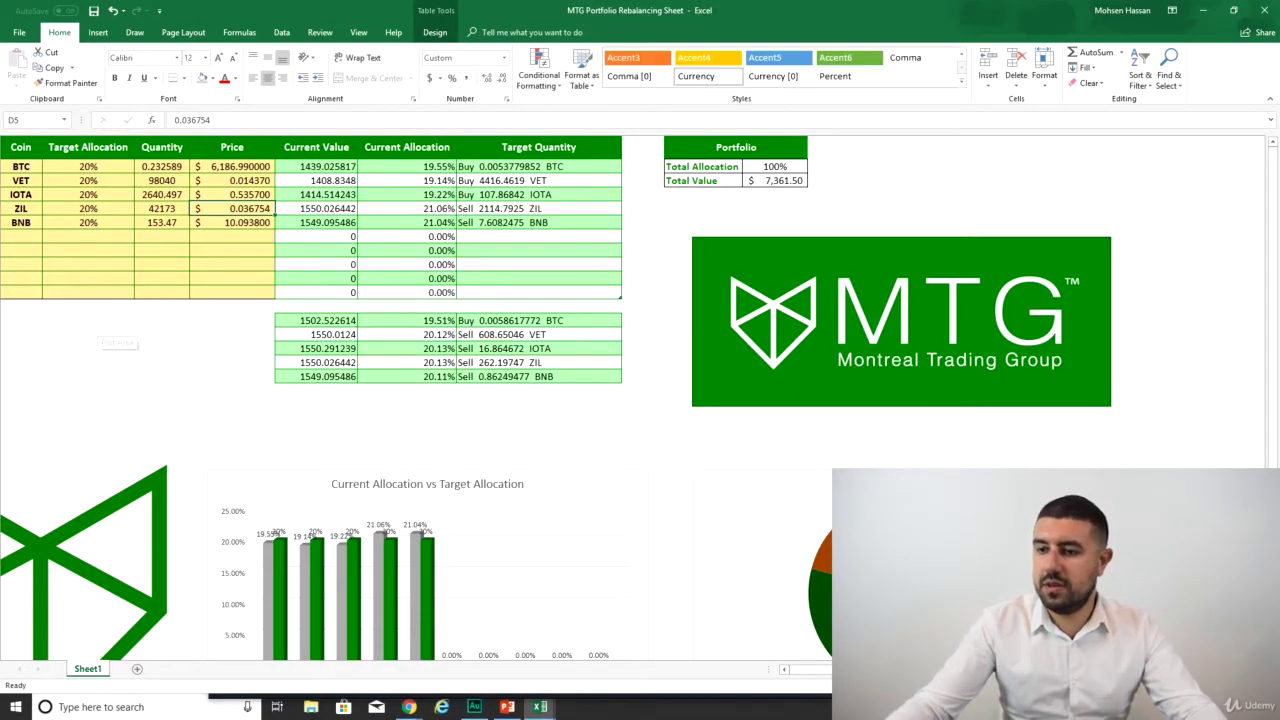
Switch to Binance, search for ZIL among the BTC markets and open the ZIL/BTC pair to read its dollar price.
{"action": "key", "text": "alt+Tab"}
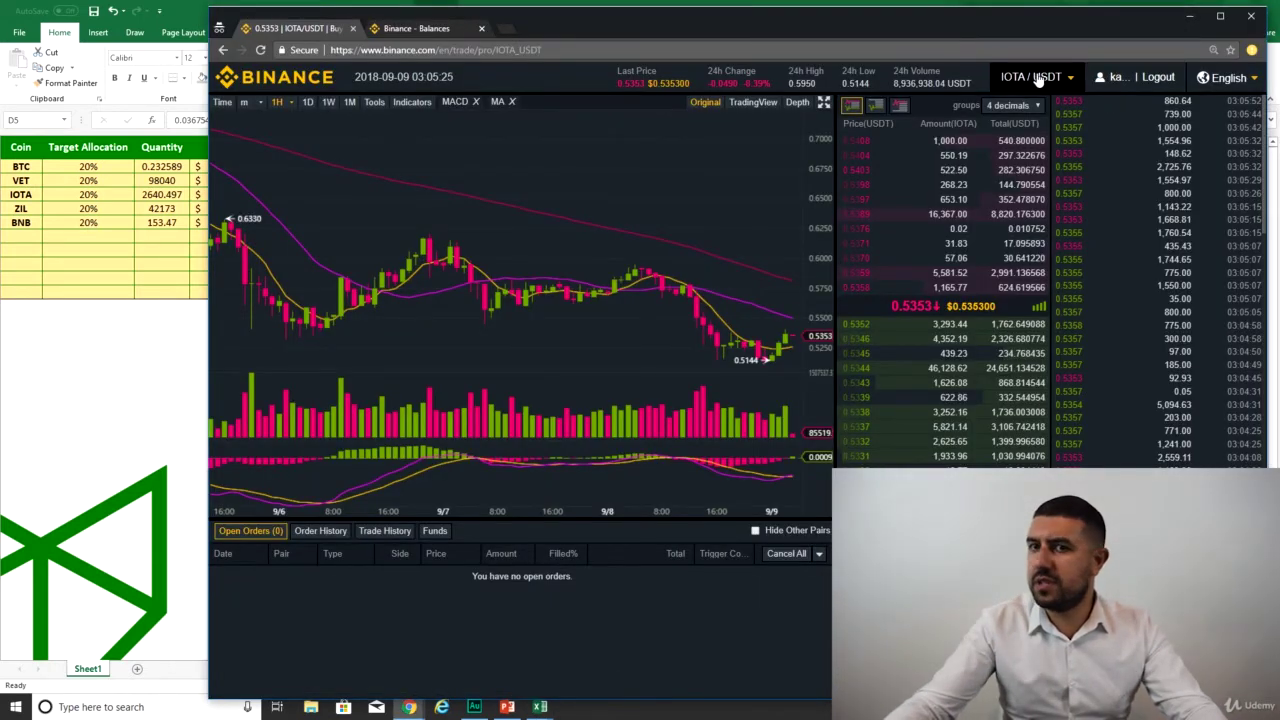
{"action": "left_click", "coordinate": [1070, 77]}
{"action": "left_click", "coordinate": [1010, 105]}
{"action": "type", "text": "zil"}
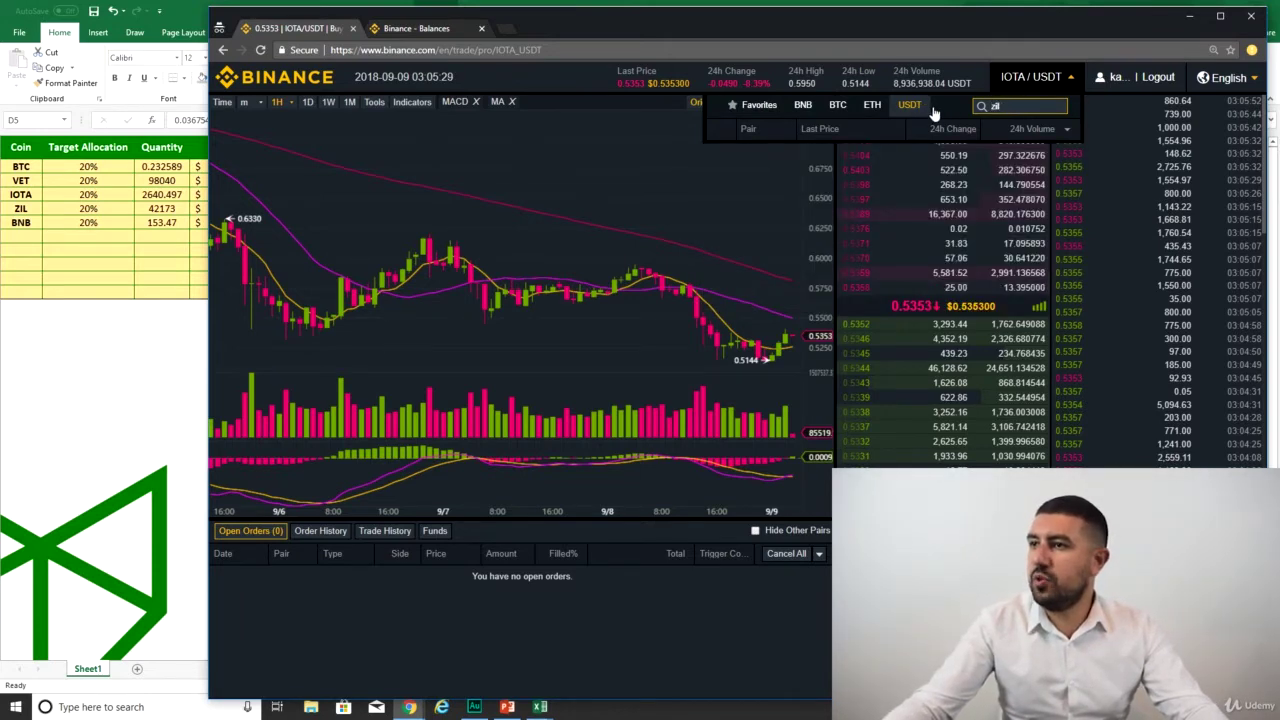
{"action": "left_click", "coordinate": [838, 110]}
{"action": "left_click", "coordinate": [866, 155]}
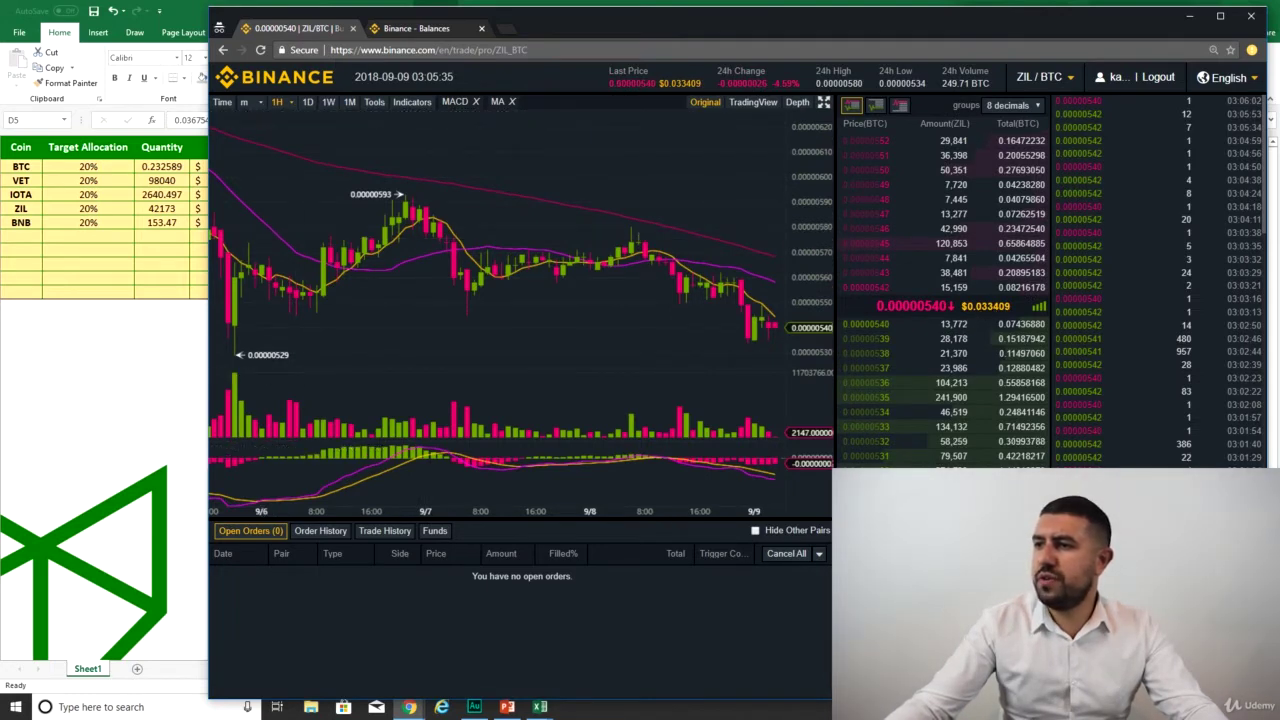
Return to the rebalancing workbook and set ZIL's price to 0.033409.
{"action": "left_click", "coordinate": [150, 356]}
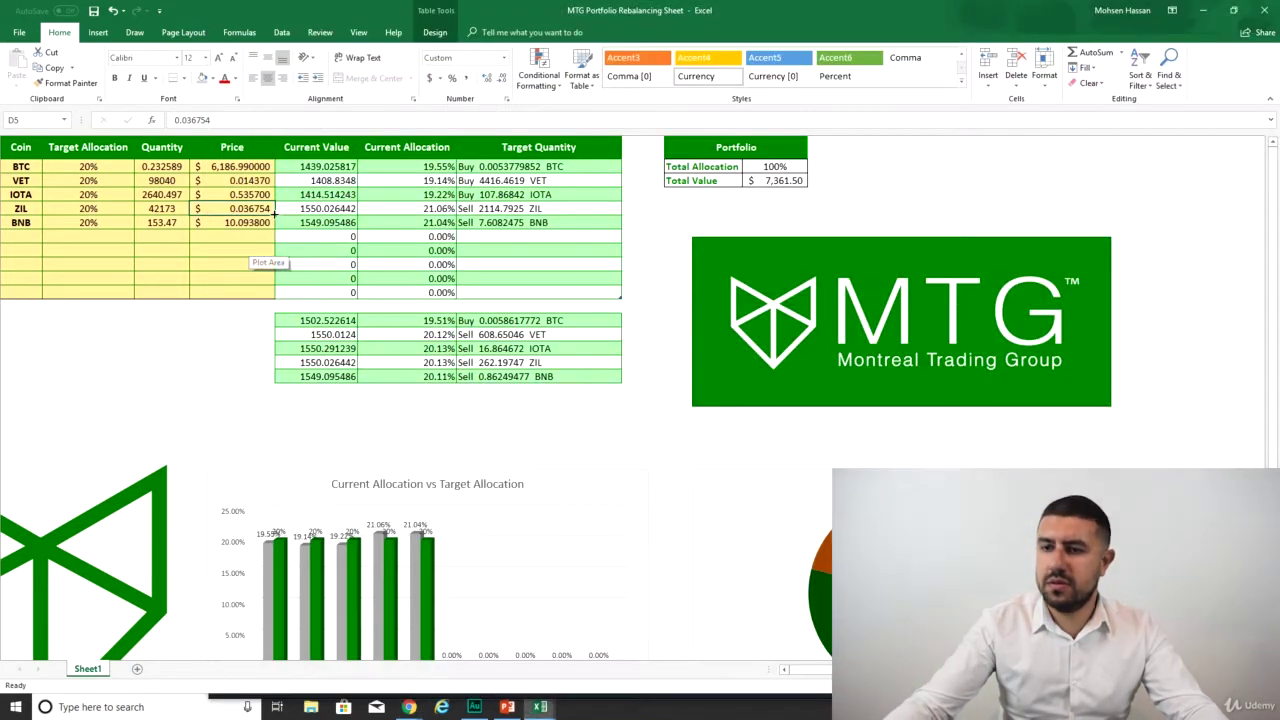
{"action": "type", "text": "0.033"}
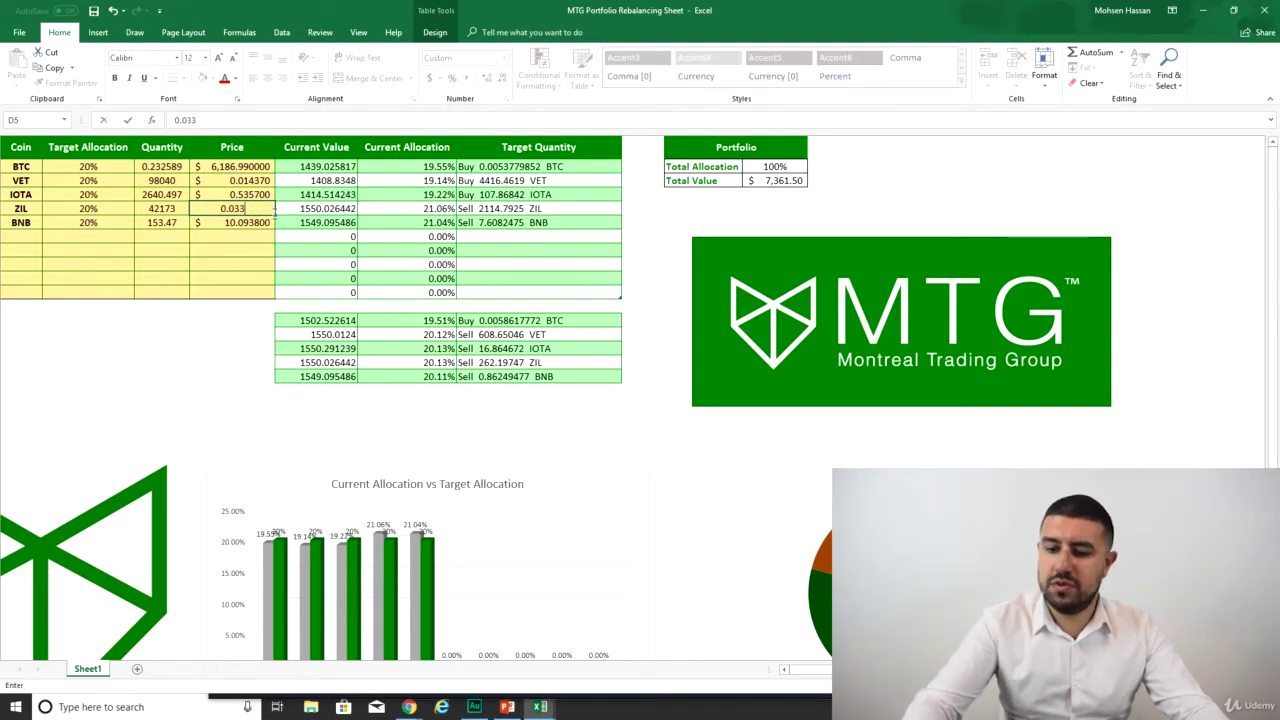
{"action": "type", "text": "409"}
{"action": "key", "text": "Return"}
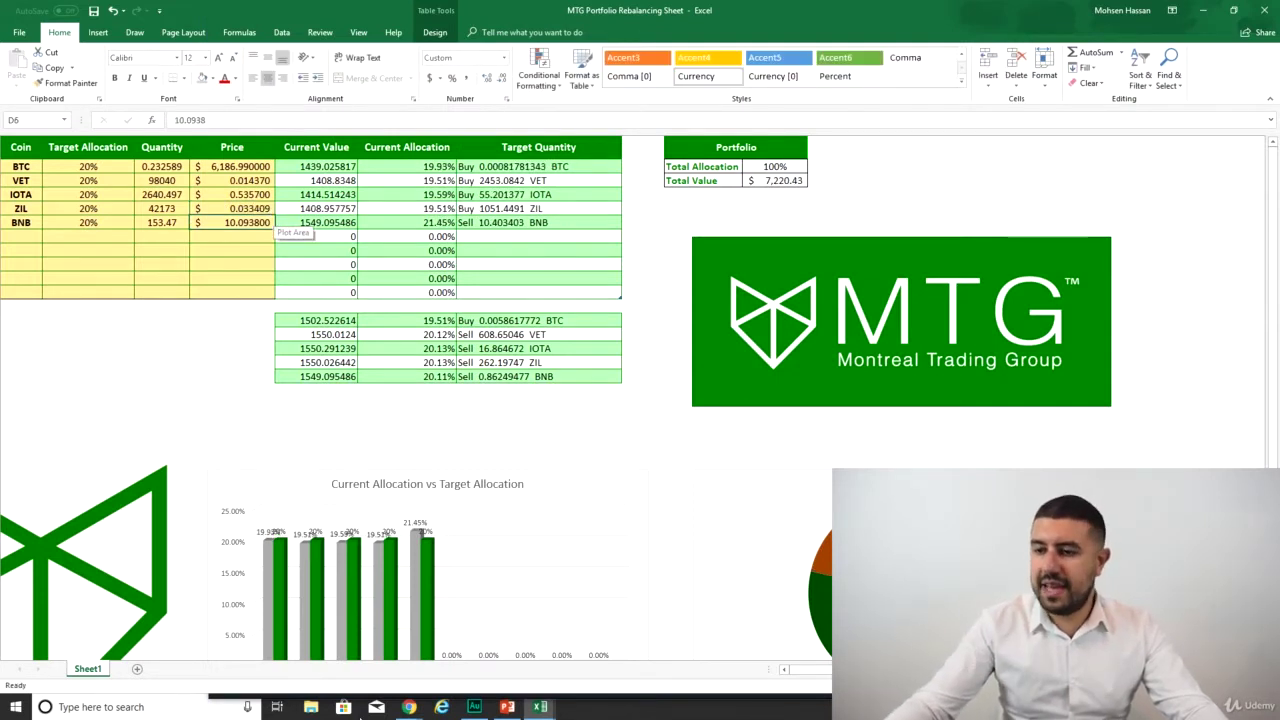
Switch to Binance, search for BNB among the BTC markets and open the BNB/BTC pair to read its dollar price.
{"action": "key", "text": "alt+Tab"}
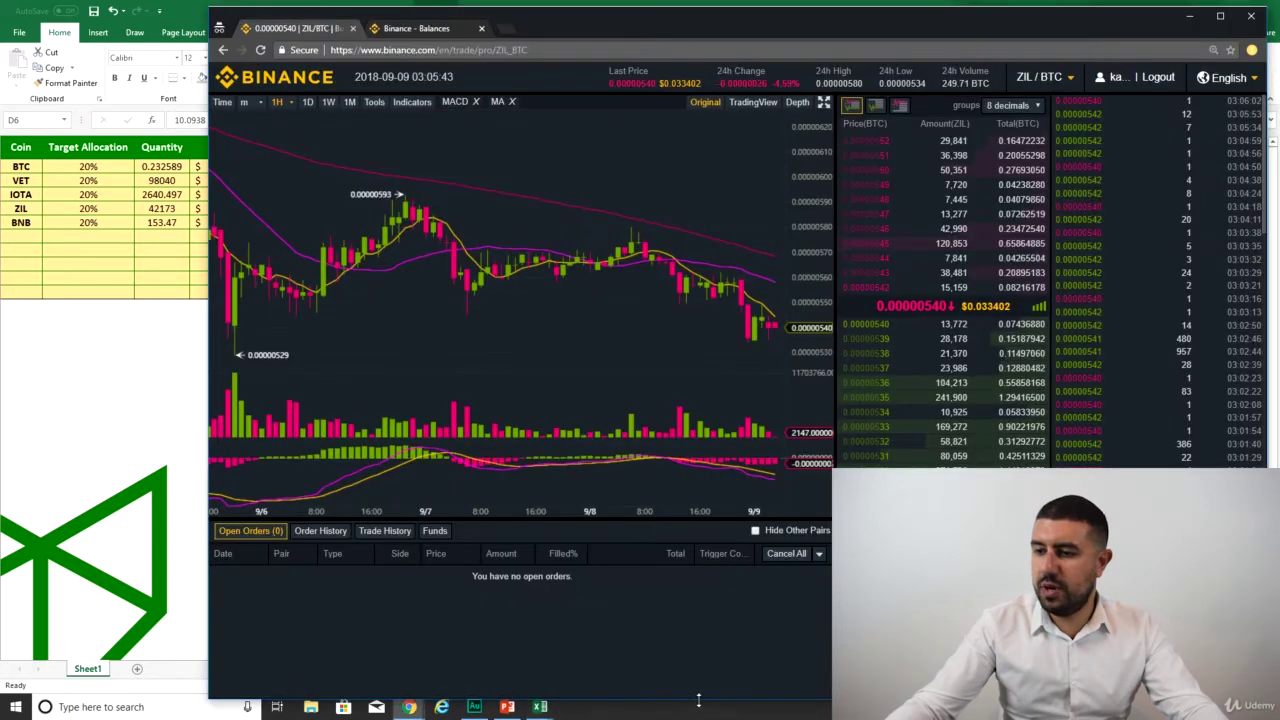
{"action": "left_click", "coordinate": [1039, 77]}
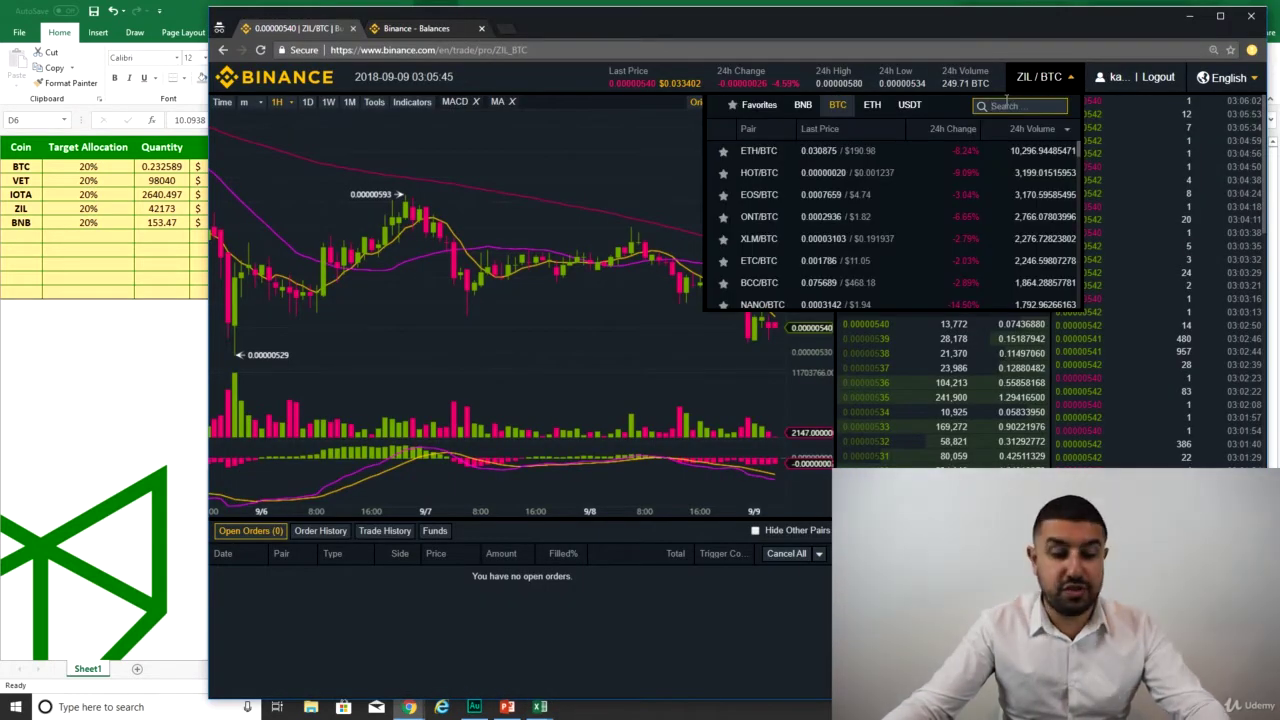
{"action": "type", "text": "bnb"}
{"action": "left_click", "coordinate": [1012, 150]}
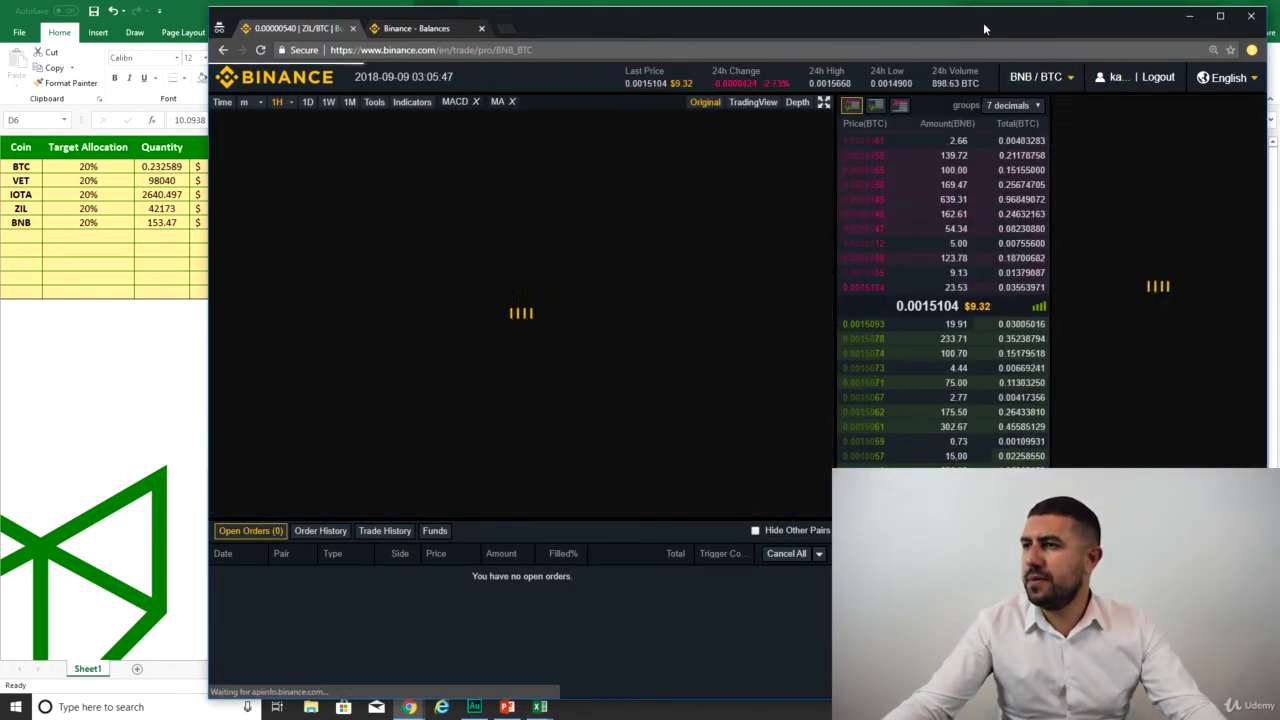
{"action": "left_click_drag", "start_coordinate": [986, 21], "coordinate": [1010, 17]}
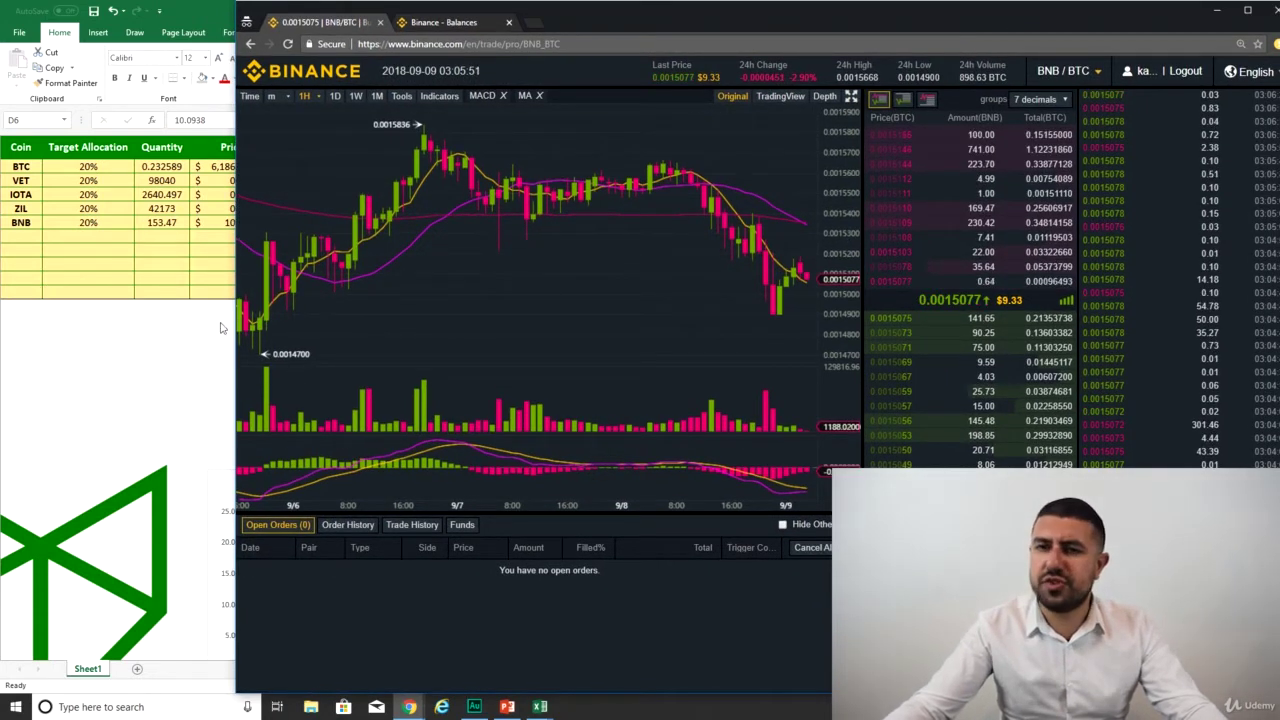
Return to the rebalancing workbook and set BNB's price to 9.33.
{"action": "left_click", "coordinate": [180, 333]}
{"action": "type", "text": "9.33"}
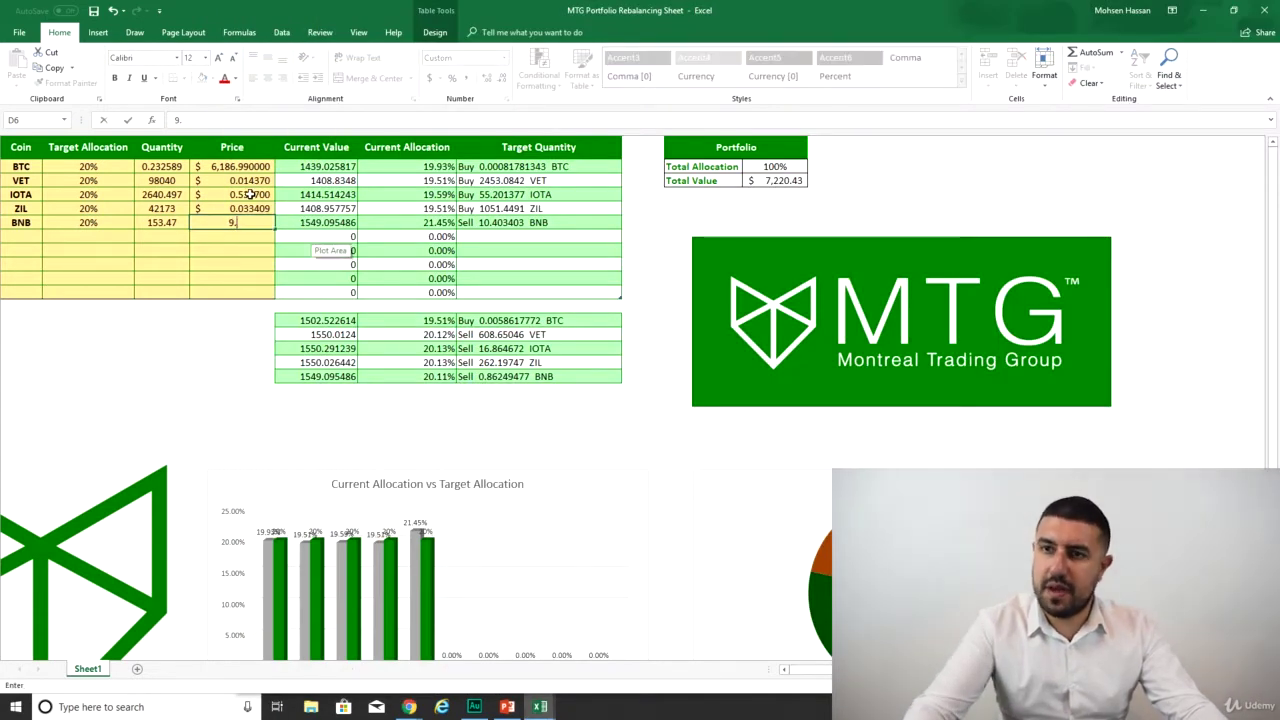
{"action": "key", "text": "Return"}
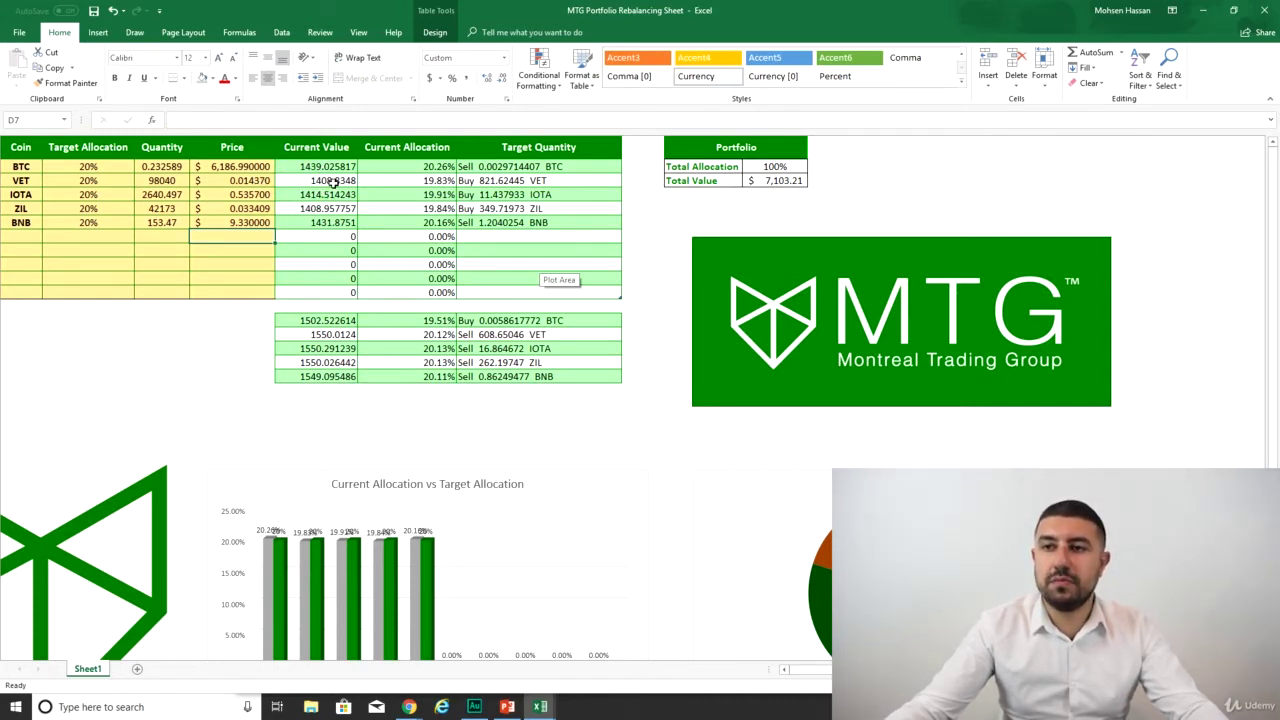
Compare the coins' updated current allocations with the earlier allocations in the snapshot below the table.
{"action": "left_click_drag", "start_coordinate": [440, 181], "coordinate": [440, 208]}
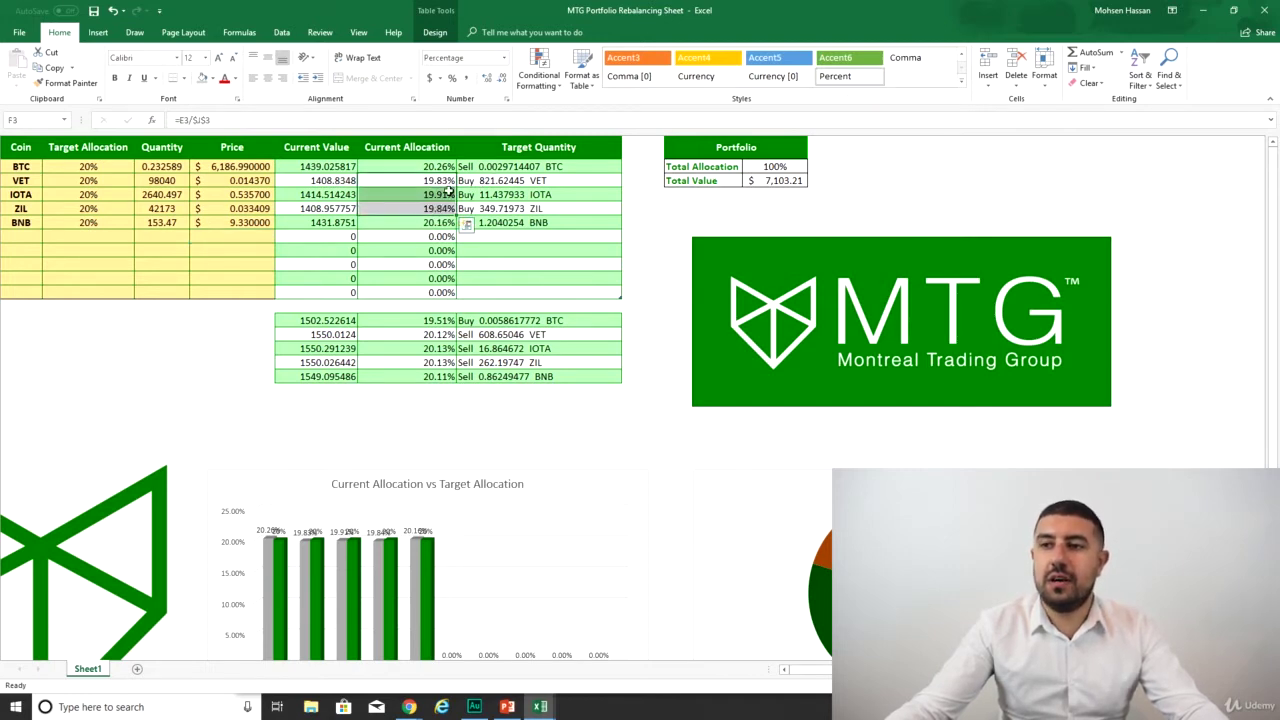
{"action": "left_click_drag", "start_coordinate": [238, 182], "coordinate": [240, 209]}
{"action": "left_click_drag", "start_coordinate": [445, 337], "coordinate": [441, 363]}
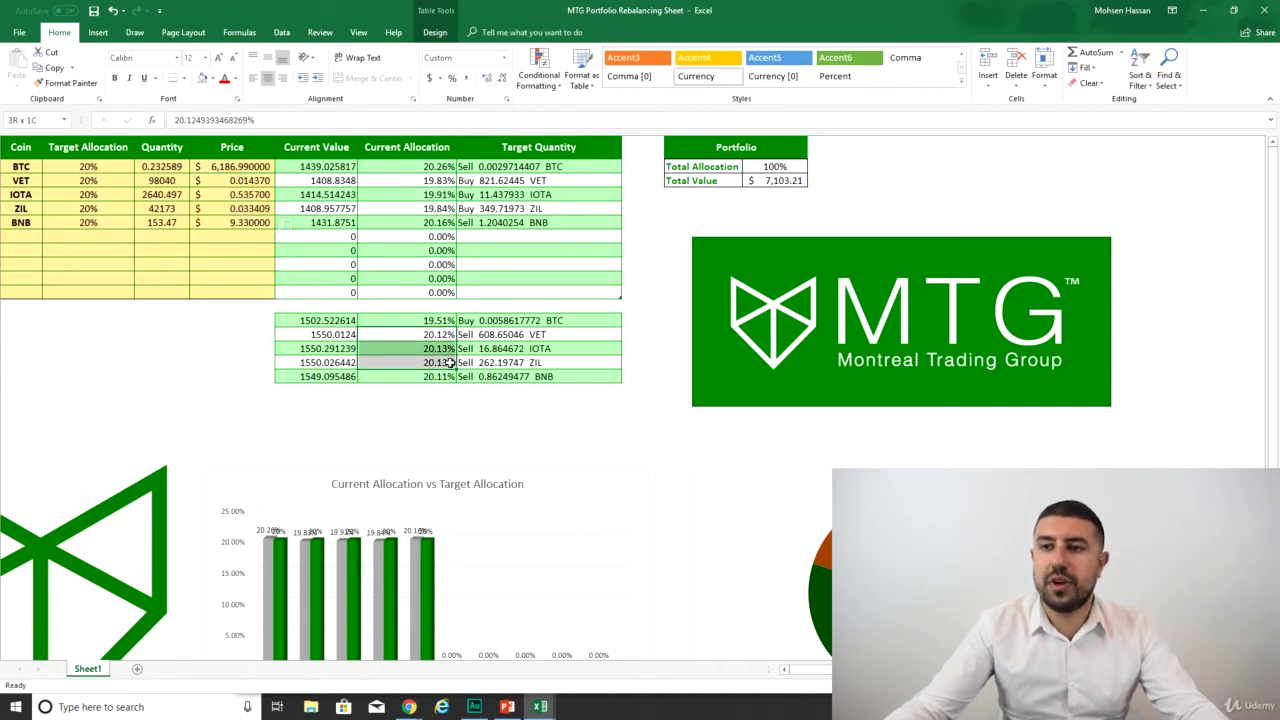
{"action": "left_click_drag", "start_coordinate": [450, 363], "coordinate": [337, 362]}
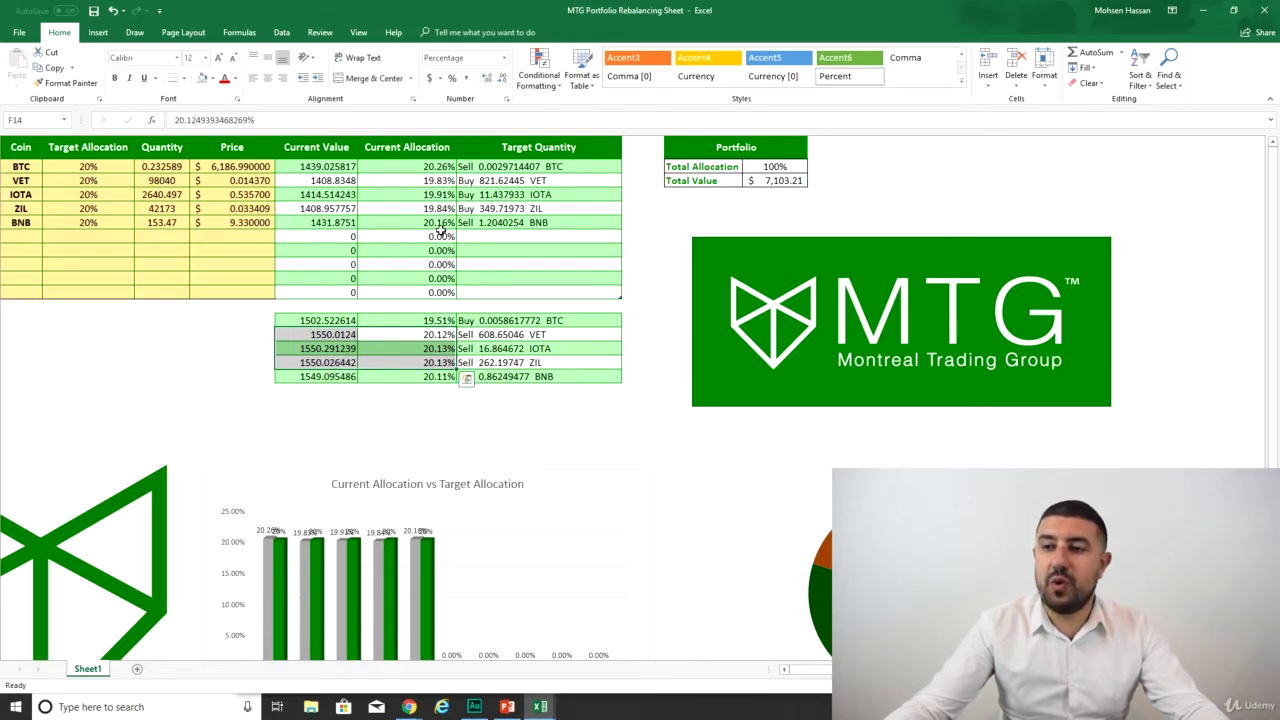
{"action": "left_click", "coordinate": [440, 320]}
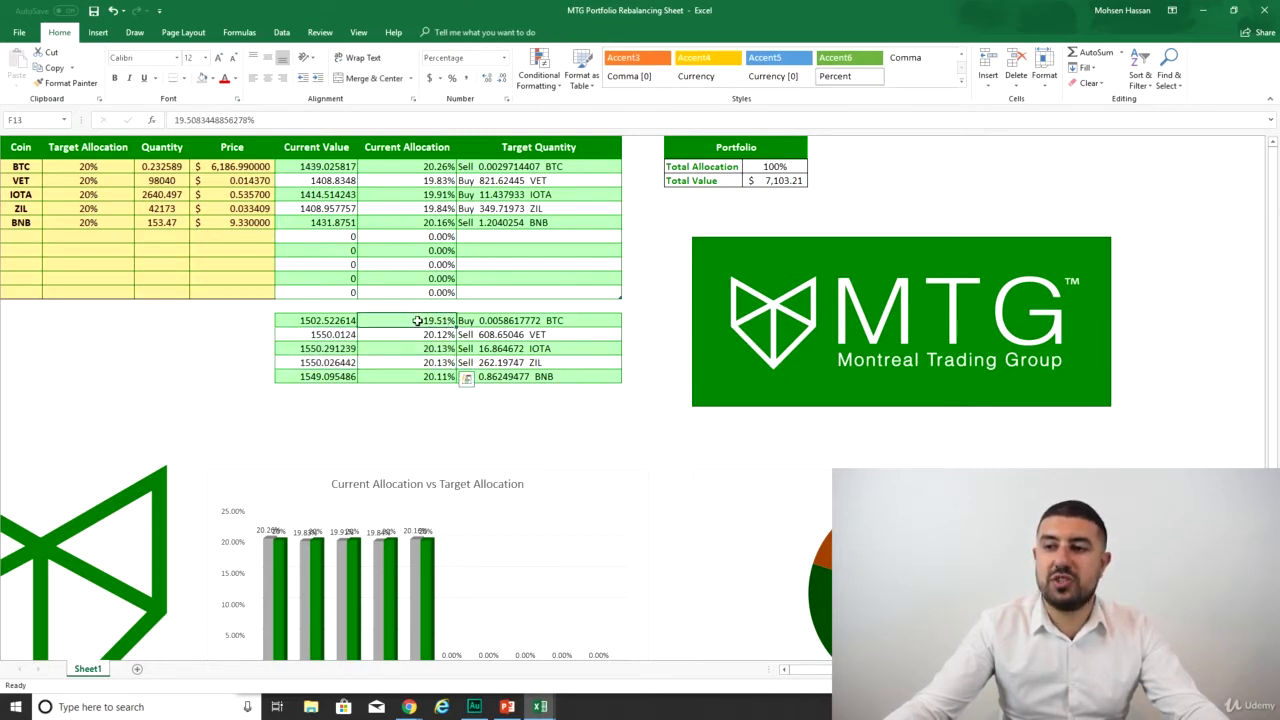
{"action": "left_click_drag", "start_coordinate": [428, 334], "coordinate": [368, 362]}
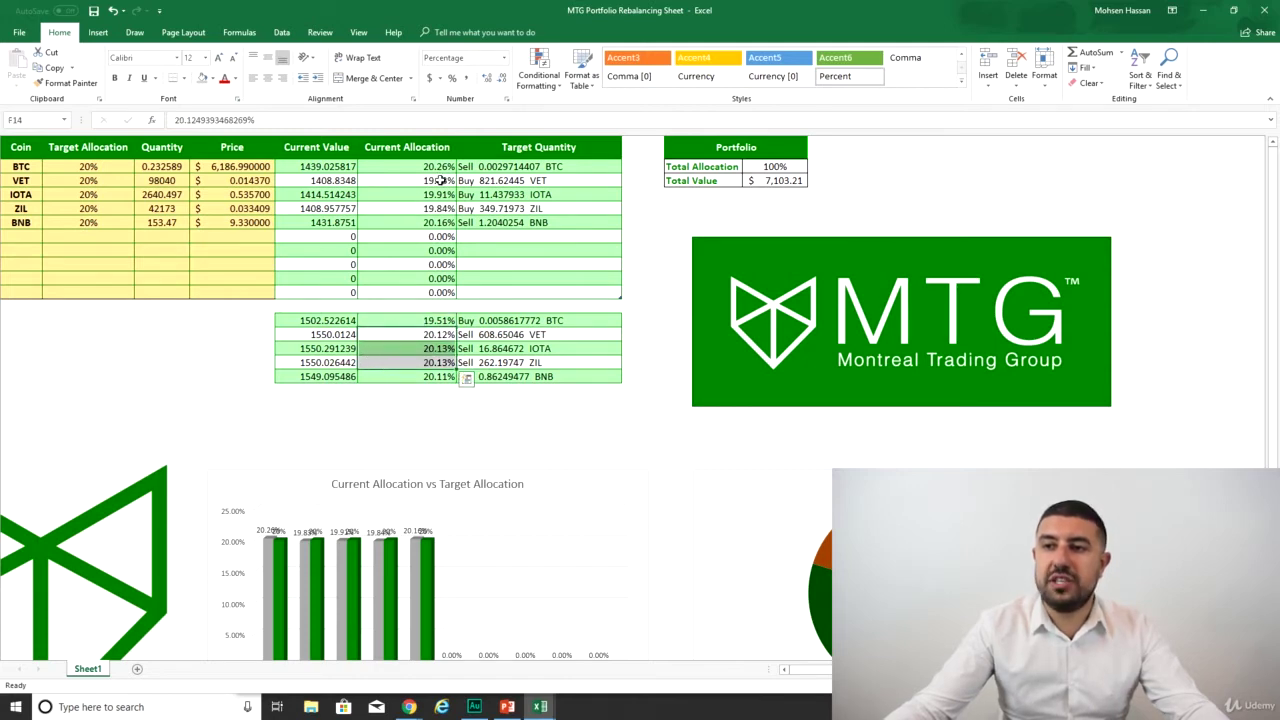
{"action": "scroll", "coordinate": [440, 180], "scroll_direction": "up", "scroll_amount": 3}
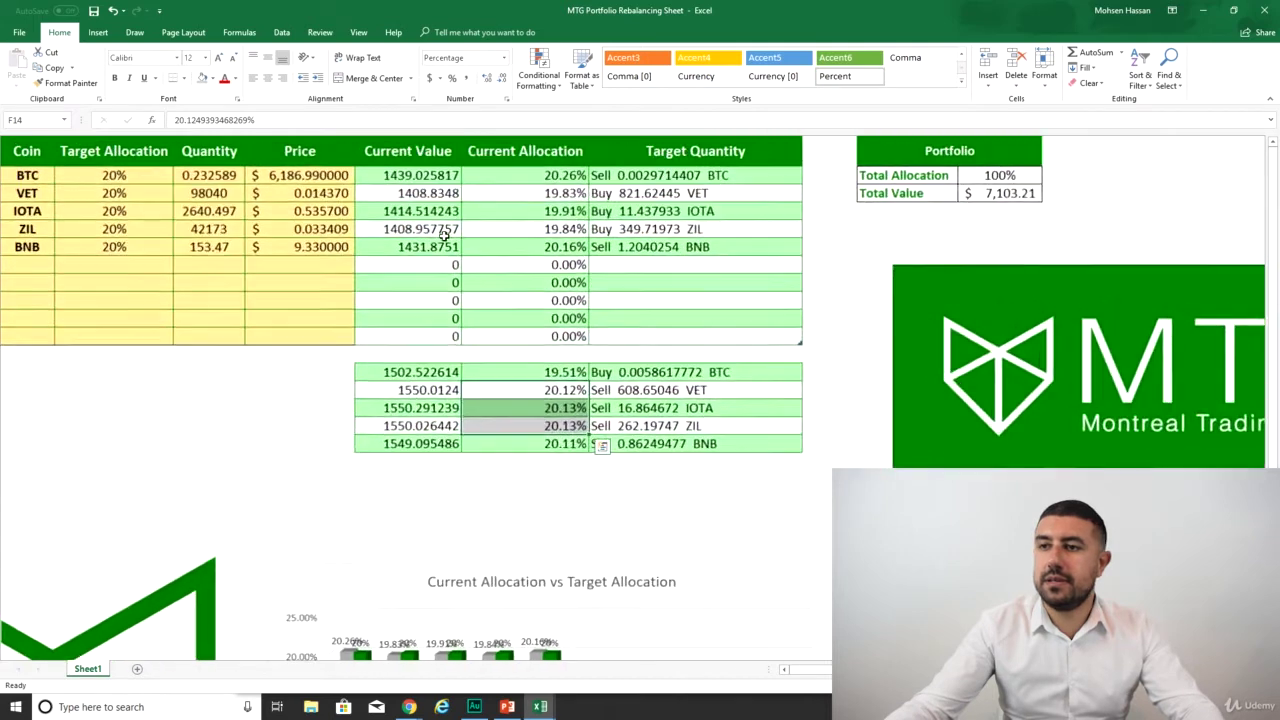
{"action": "left_click_drag", "start_coordinate": [605, 200], "coordinate": [515, 231]}
{"action": "left_click", "coordinate": [622, 224]}
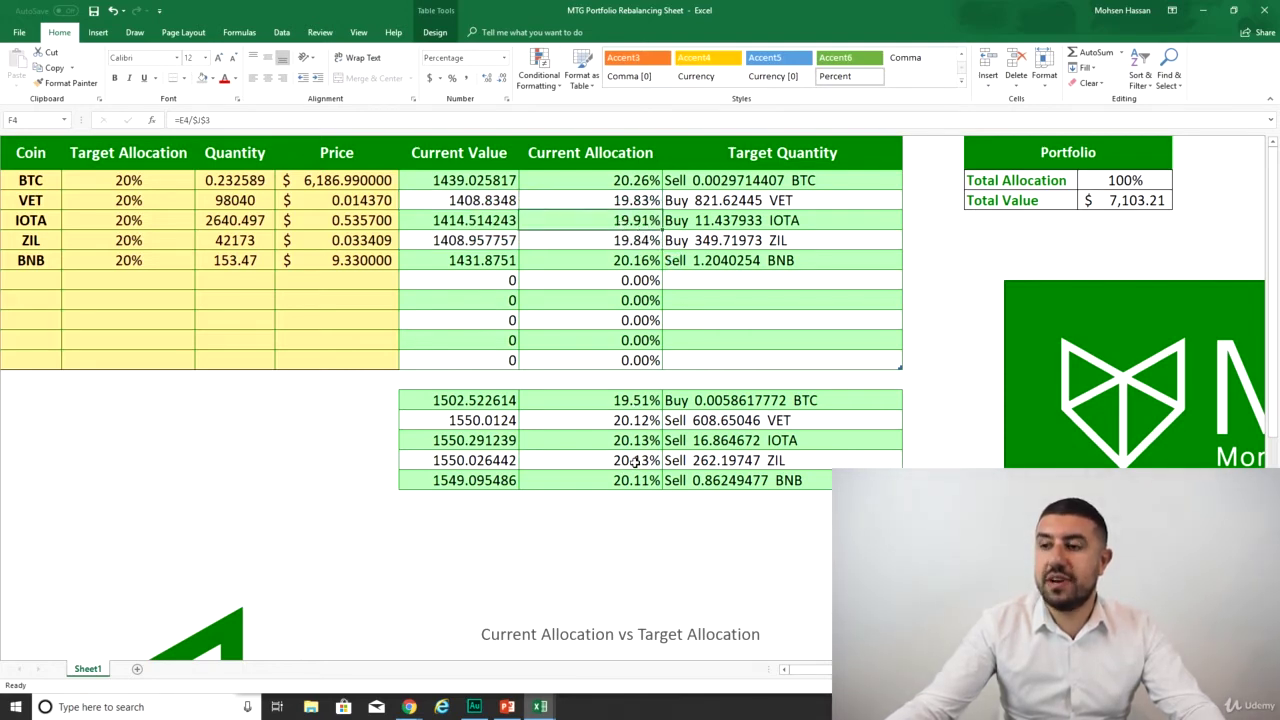
{"action": "left_click", "coordinate": [627, 179]}
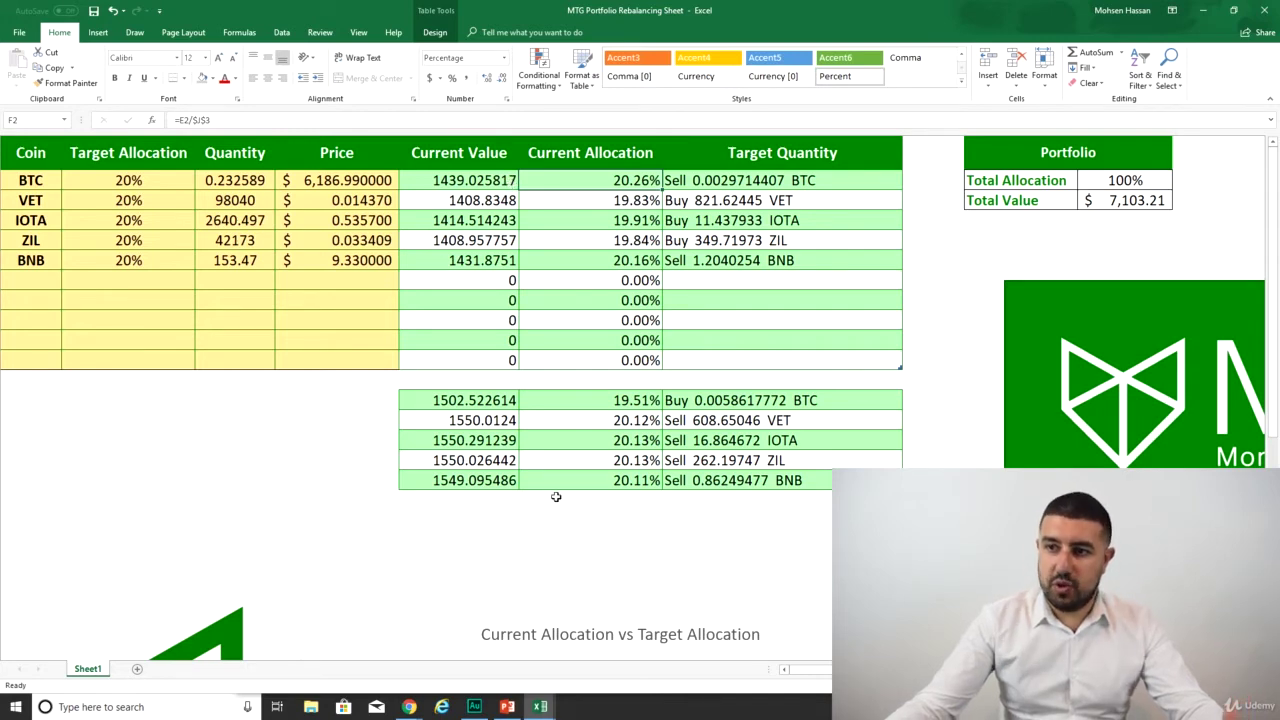
Compare the current values of BTC and VET with their earlier values in the snapshot below the table.
{"action": "left_click", "coordinate": [458, 360]}
{"action": "left_click_drag", "start_coordinate": [472, 400], "coordinate": [474, 480]}
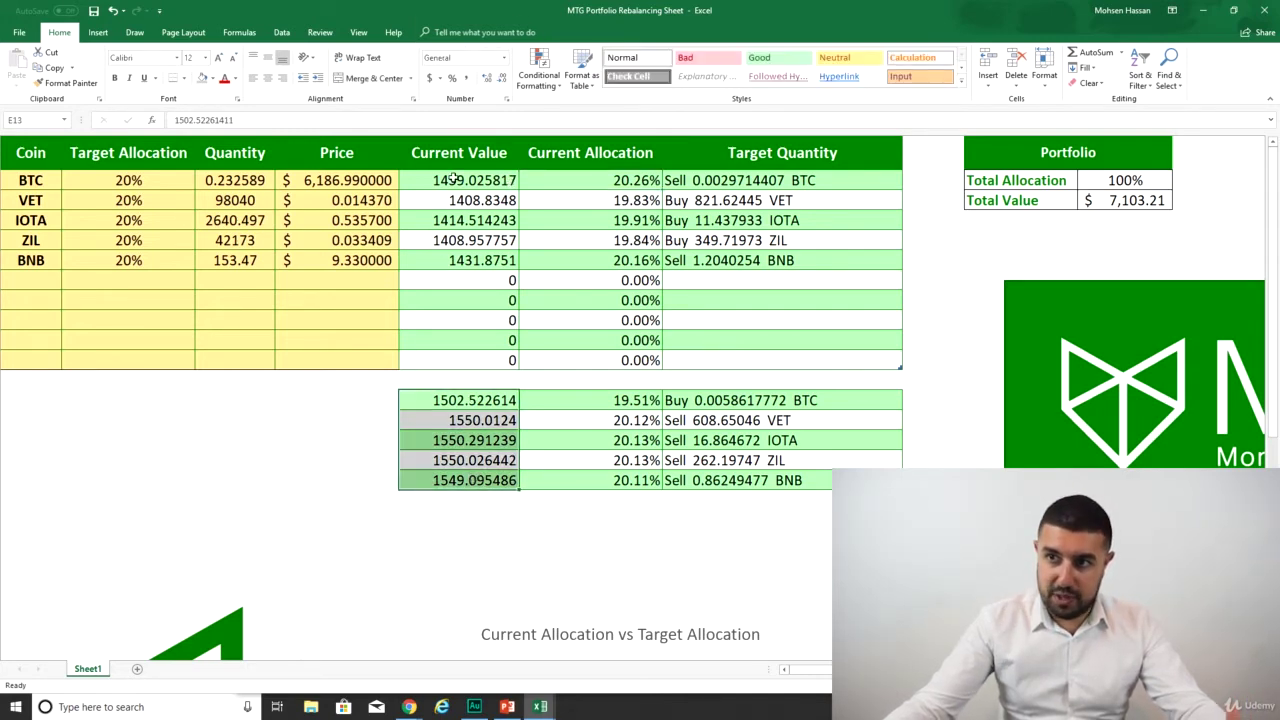
{"action": "left_click", "coordinate": [440, 400]}
{"action": "left_click", "coordinate": [462, 182]}
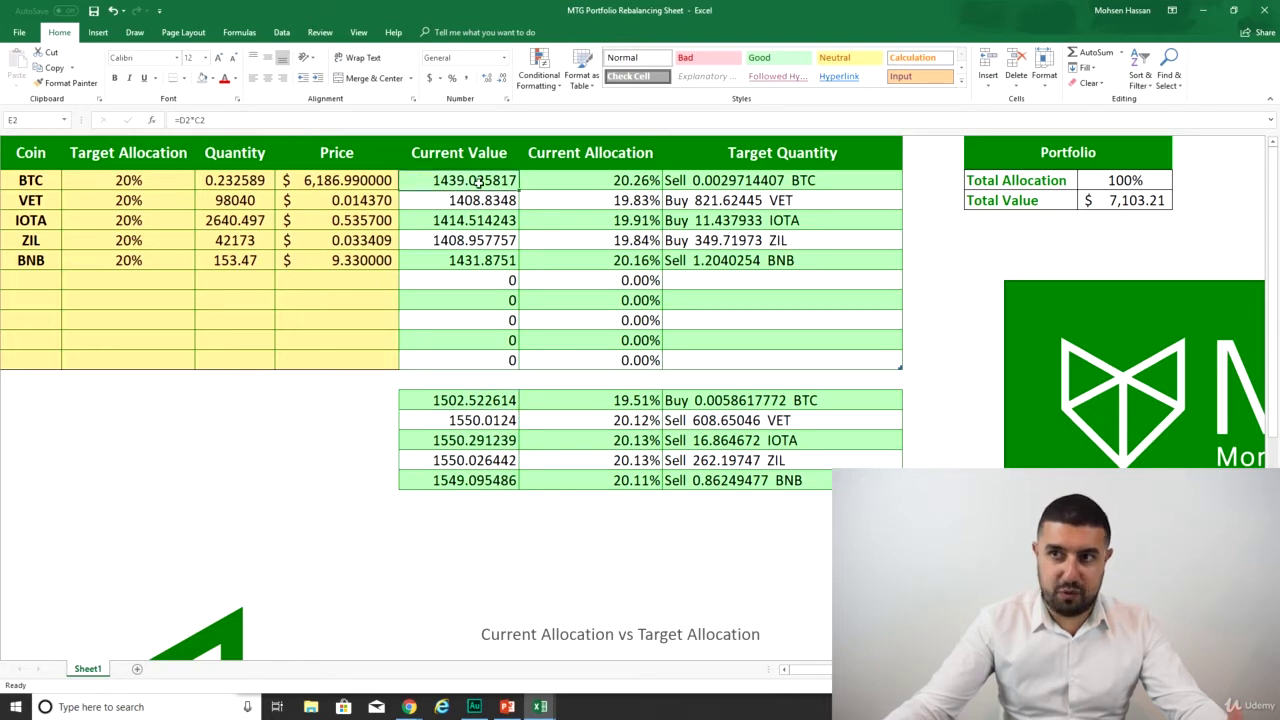
{"action": "left_click", "coordinate": [446, 419]}
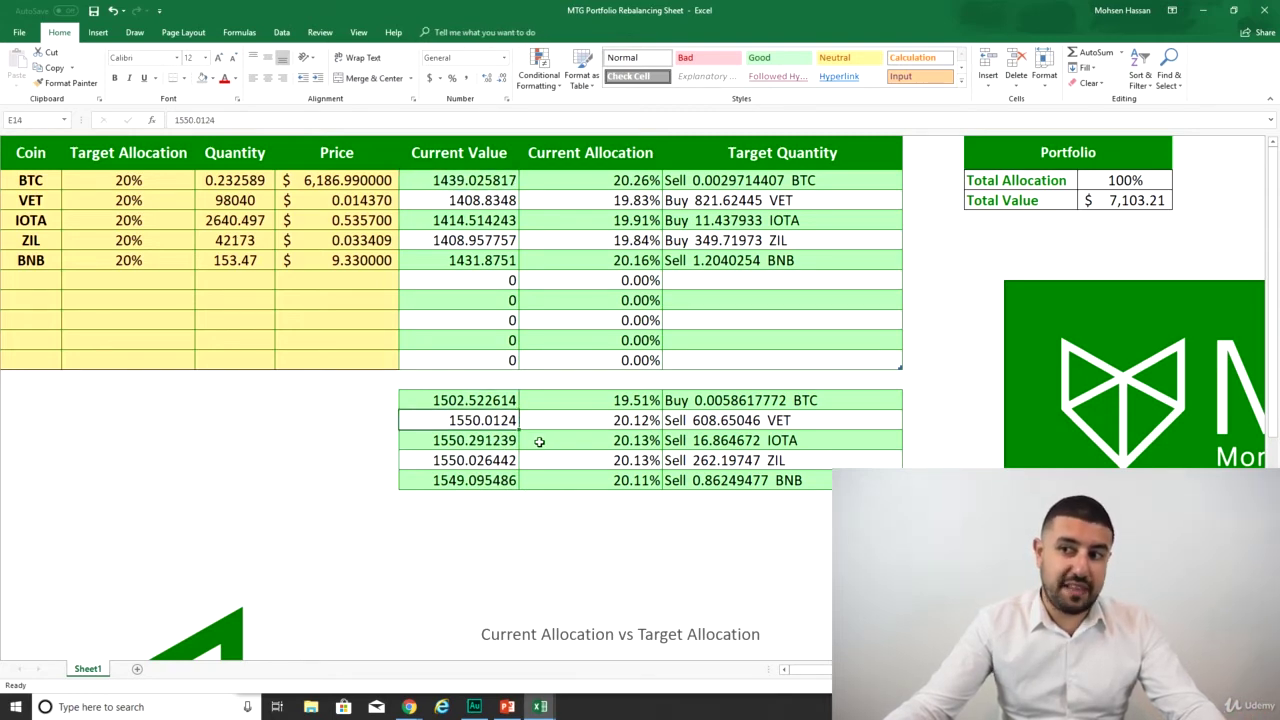
{"action": "left_click", "coordinate": [484, 200]}
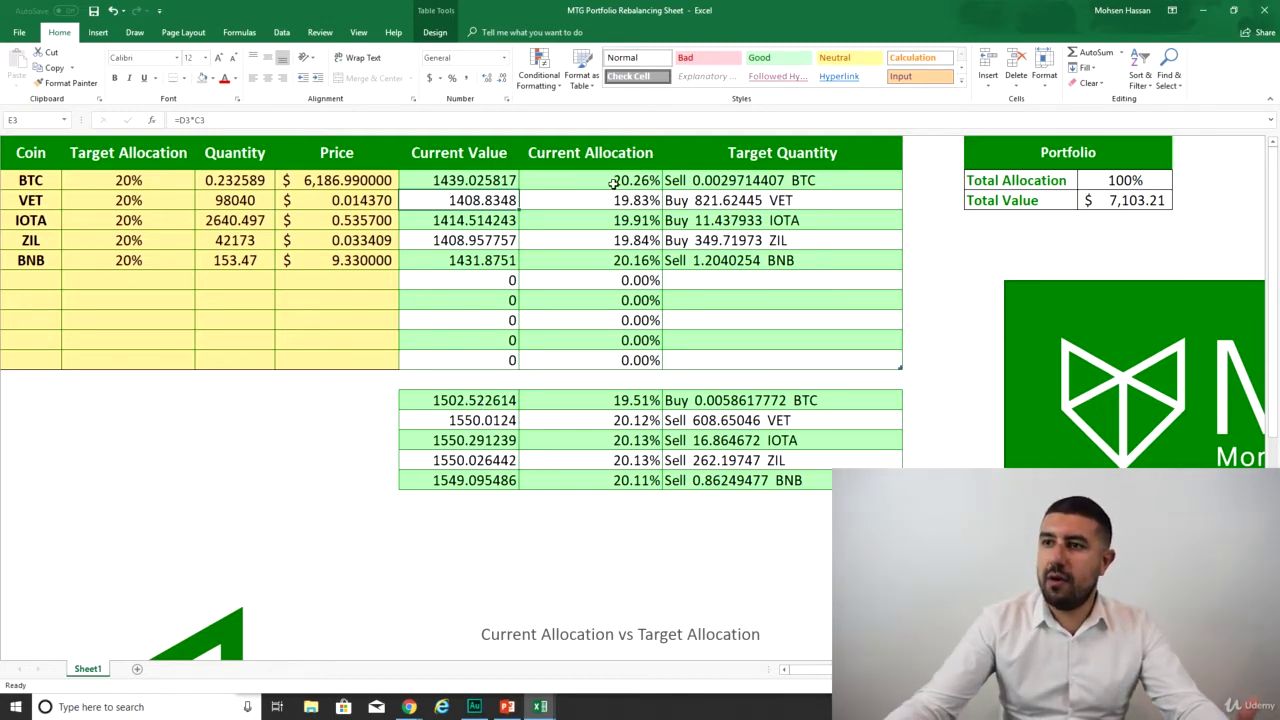
Examine each coin's current allocation against its 20% target and the matching buy or sell amount under Target Quantity.
{"action": "left_click_drag", "start_coordinate": [630, 184], "coordinate": [636, 230]}
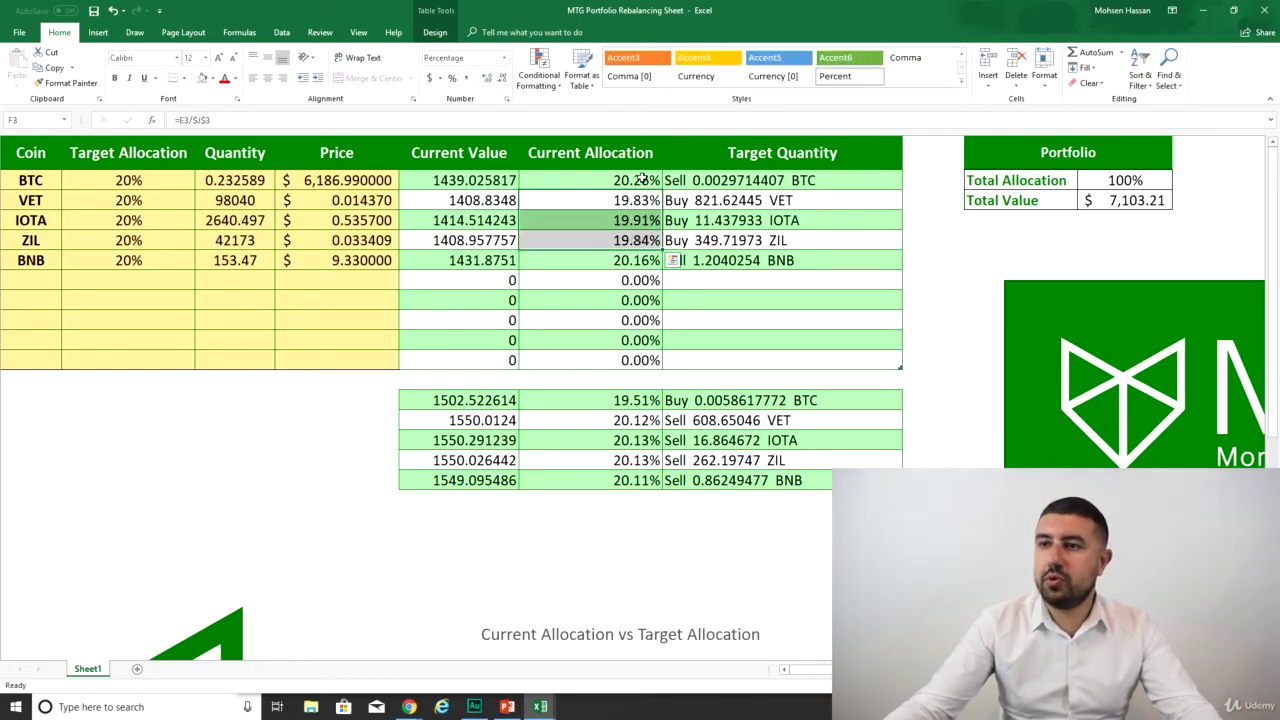
{"action": "left_click", "coordinate": [643, 178]}
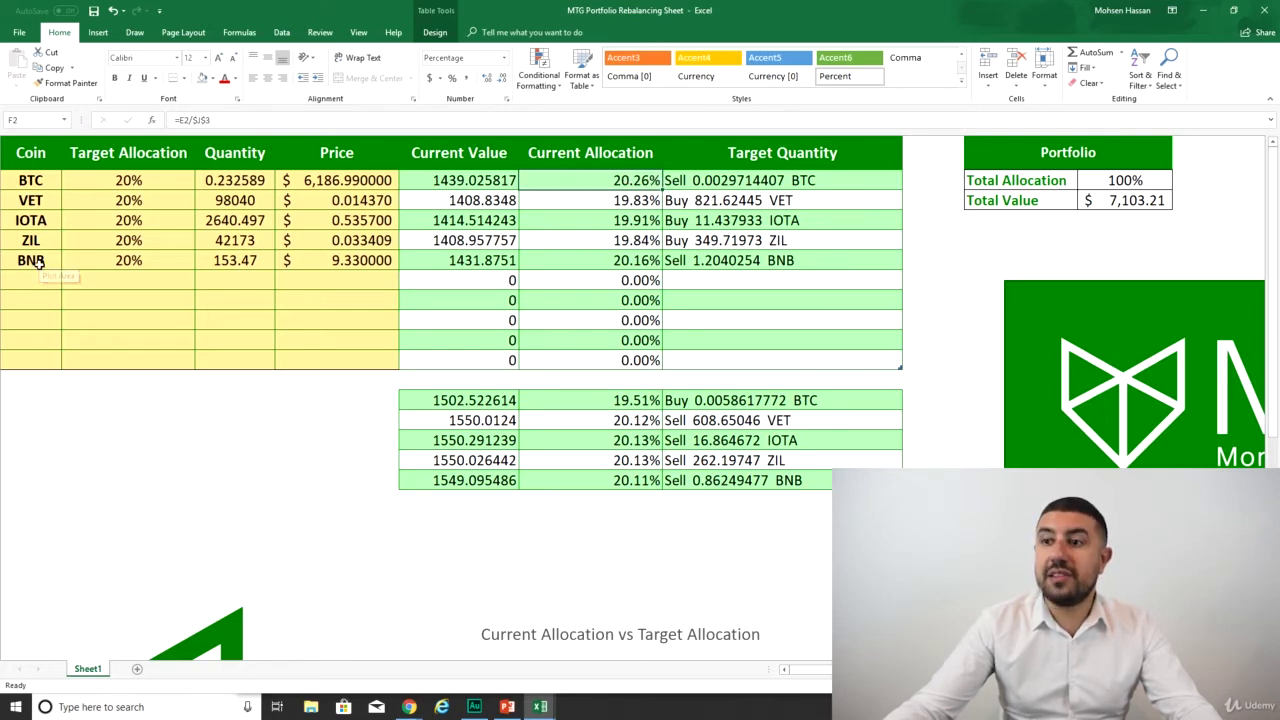
{"action": "left_click", "coordinate": [613, 258]}
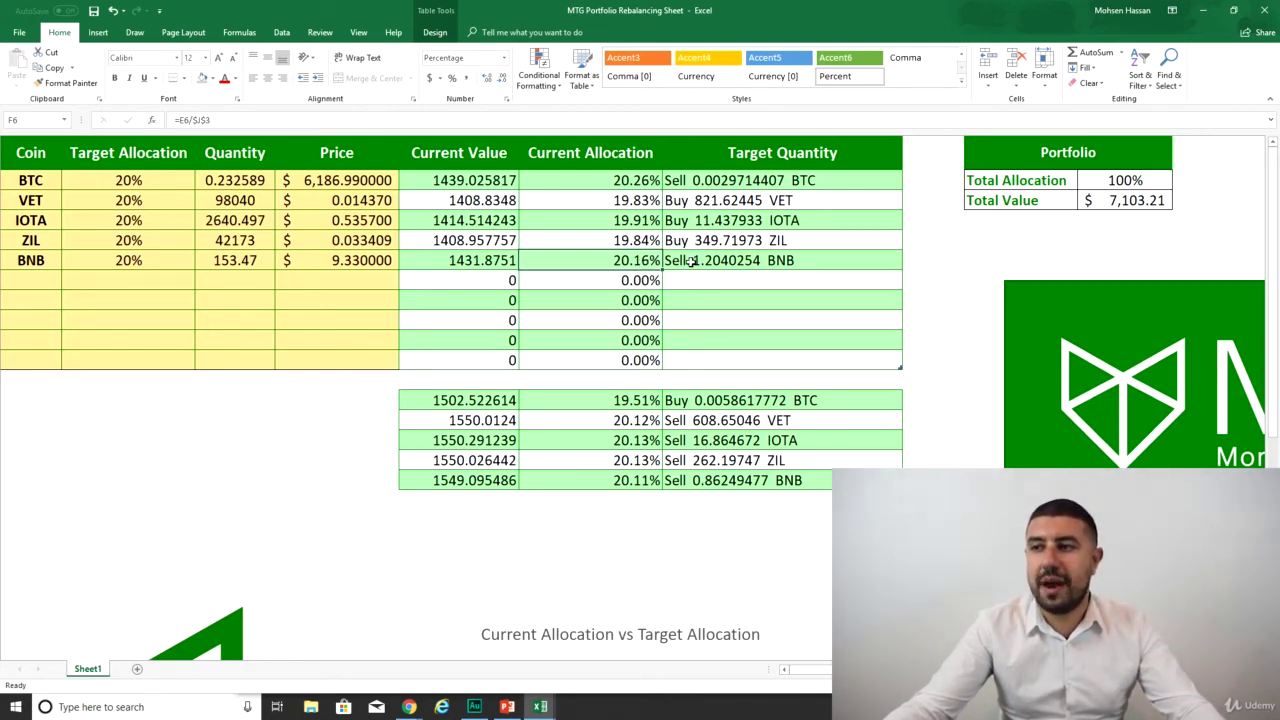
{"action": "left_click", "coordinate": [707, 204]}
{"action": "mouse_move", "coordinate": [707, 209]}
{"action": "left_mouse_down"}
{"action": "mouse_move", "coordinate": [707, 232]}
{"action": "mouse_move", "coordinate": [690, 232]}
{"action": "left_mouse_up"}
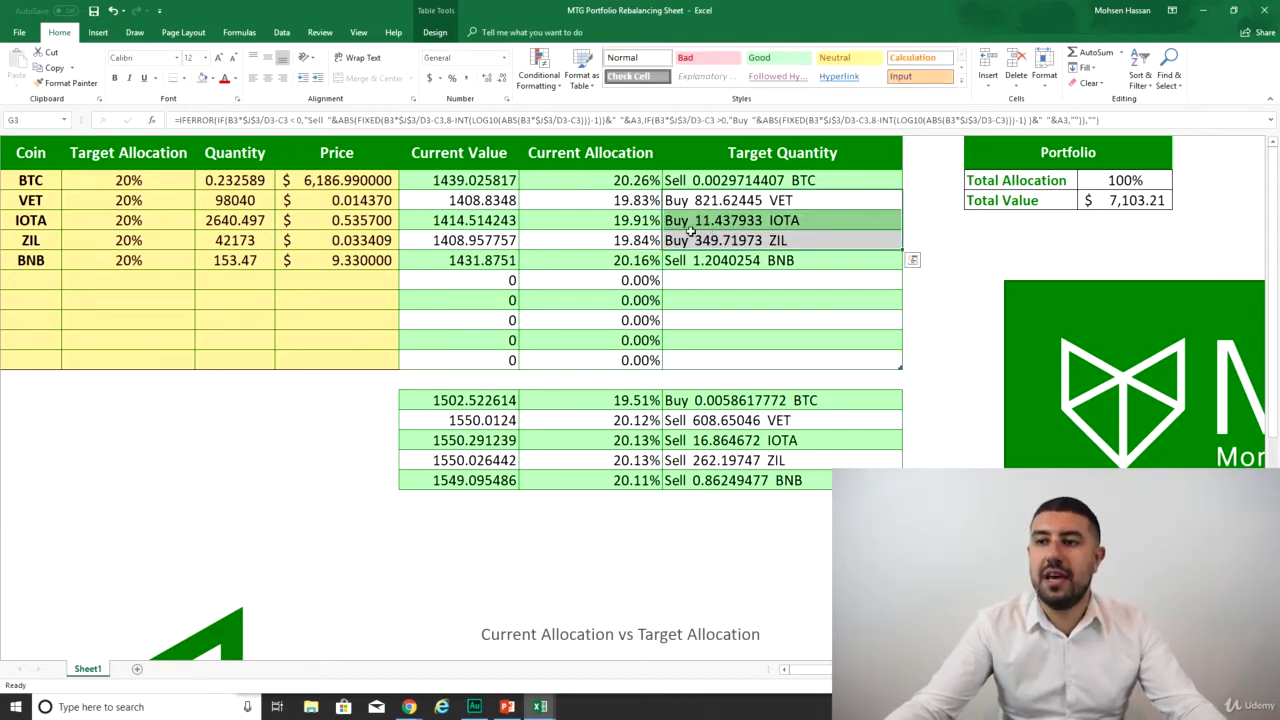
{"action": "left_click", "coordinate": [334, 443]}
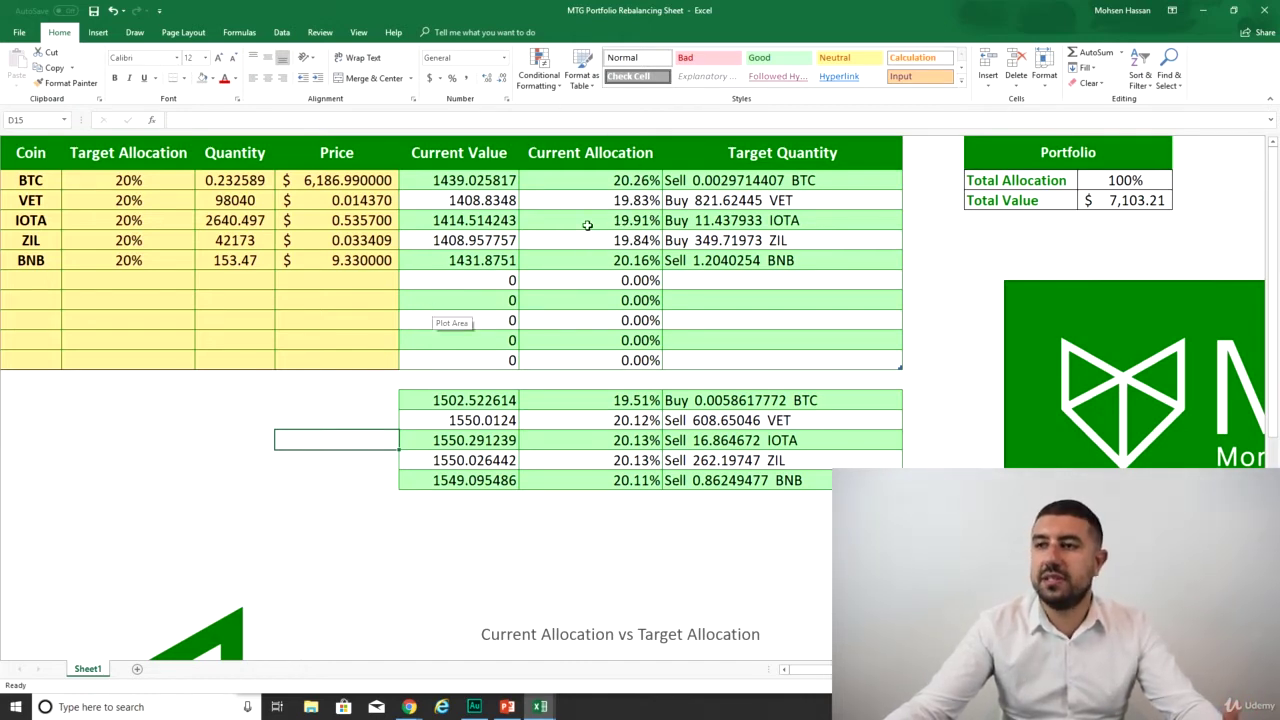
{"action": "left_click", "coordinate": [638, 182]}
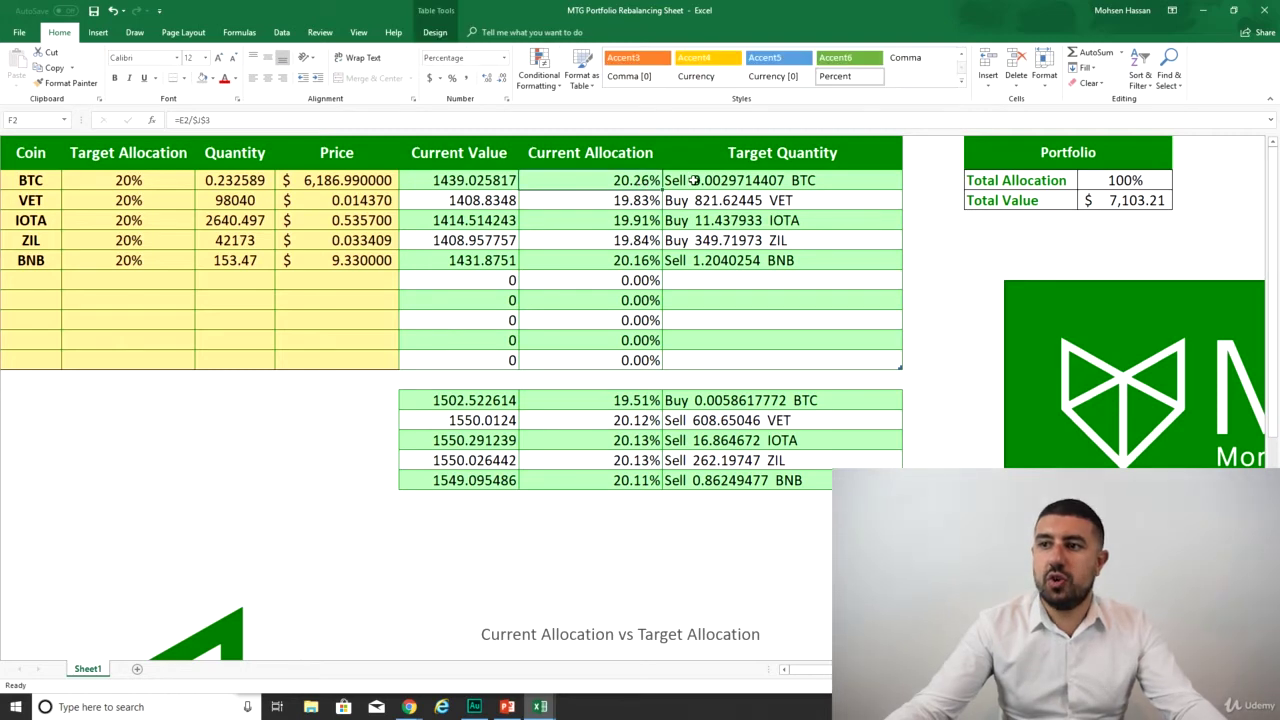
{"action": "left_click", "coordinate": [323, 416]}
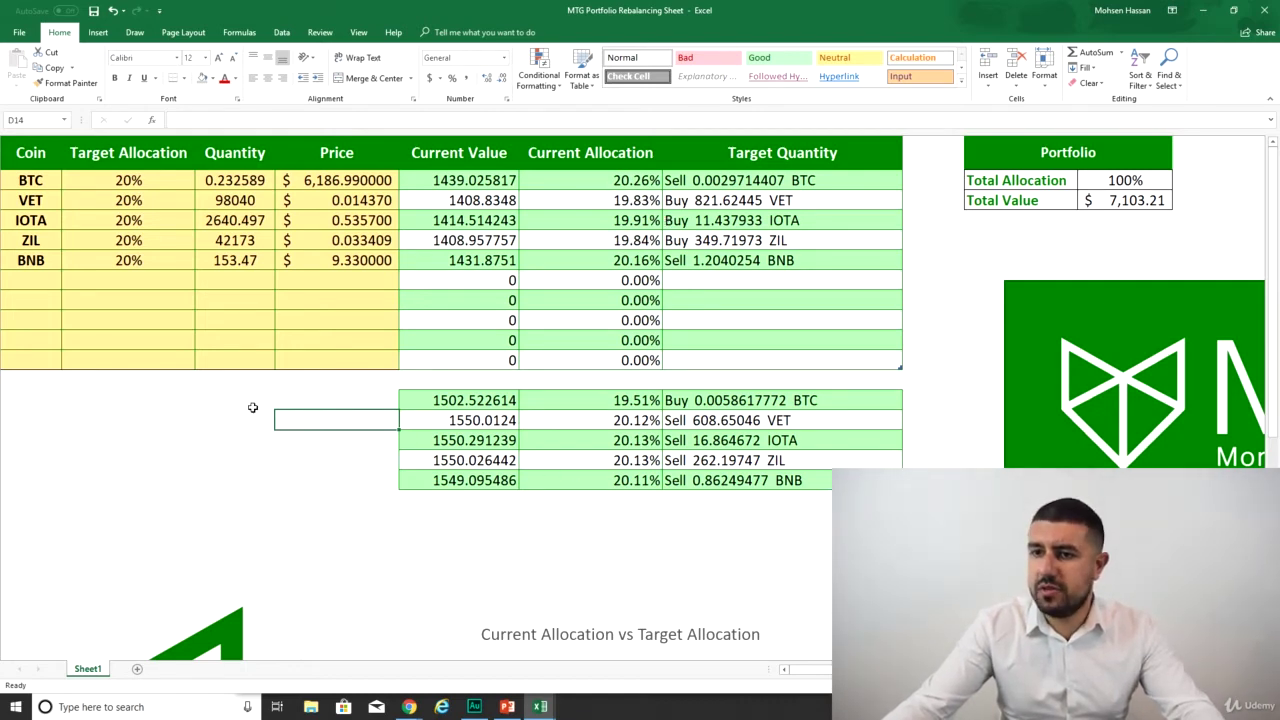
Delete the earlier snapshot of values, allocations and target quantities below the portfolio table.
{"action": "left_click_drag", "start_coordinate": [253, 407], "coordinate": [243, 514]}
{"action": "key", "text": "ctrl+c"}
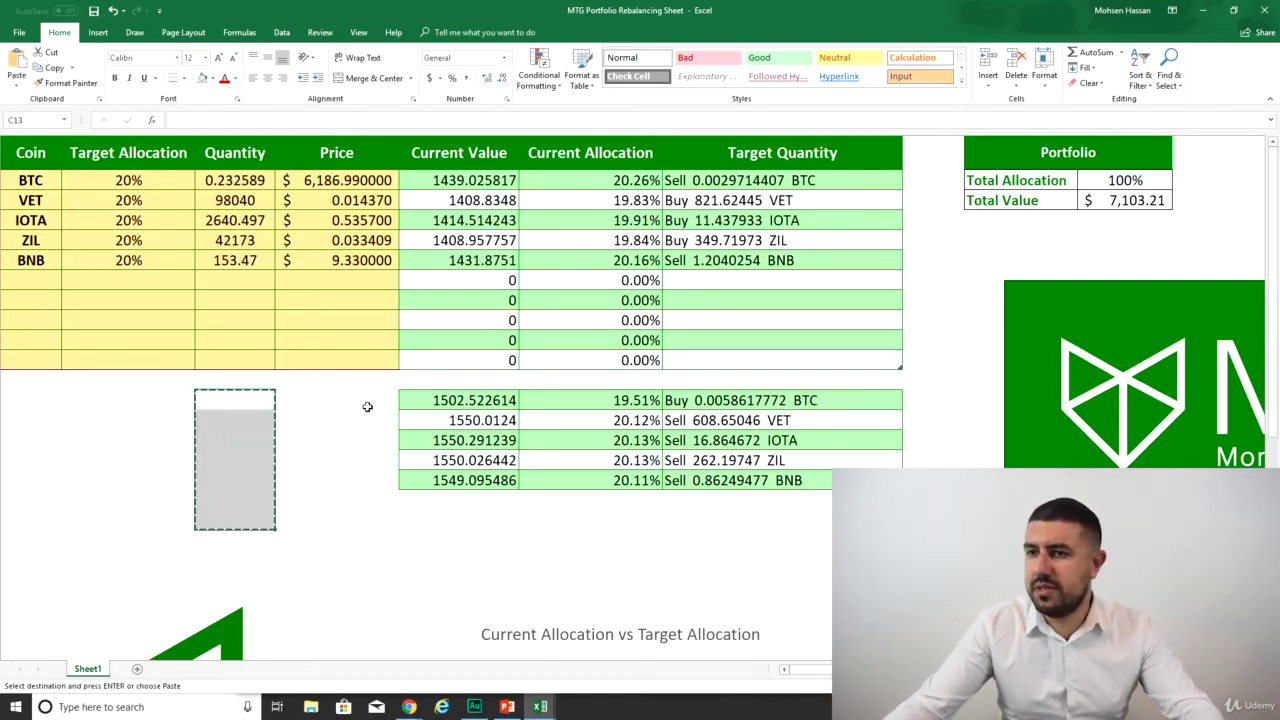
{"action": "left_click_drag", "start_coordinate": [367, 406], "coordinate": [810, 522]}
{"action": "key", "text": "Delete"}
{"action": "left_click", "coordinate": [631, 490]}
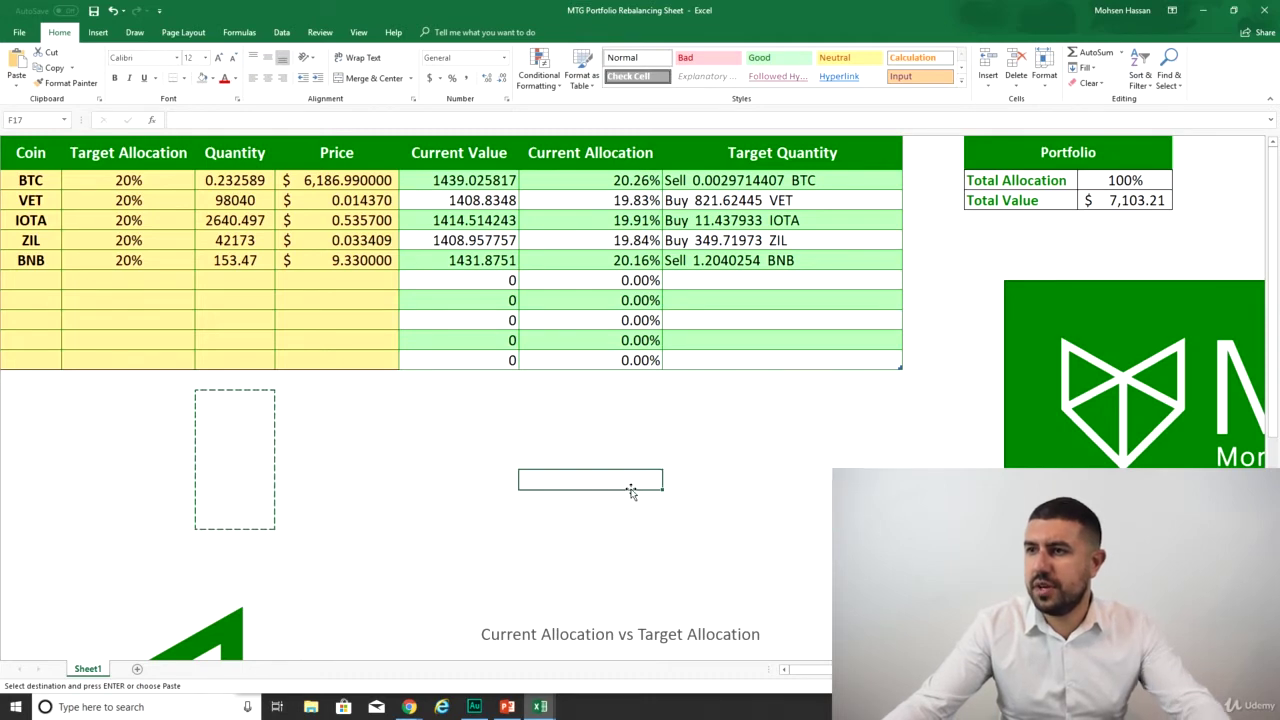
{"action": "key", "text": "Escape"}
Review the Current Allocation vs Target Allocation chart alongside the allocations in the portfolio table.
{"action": "scroll", "coordinate": [630, 484], "scroll_direction": "down", "scroll_amount": 4}
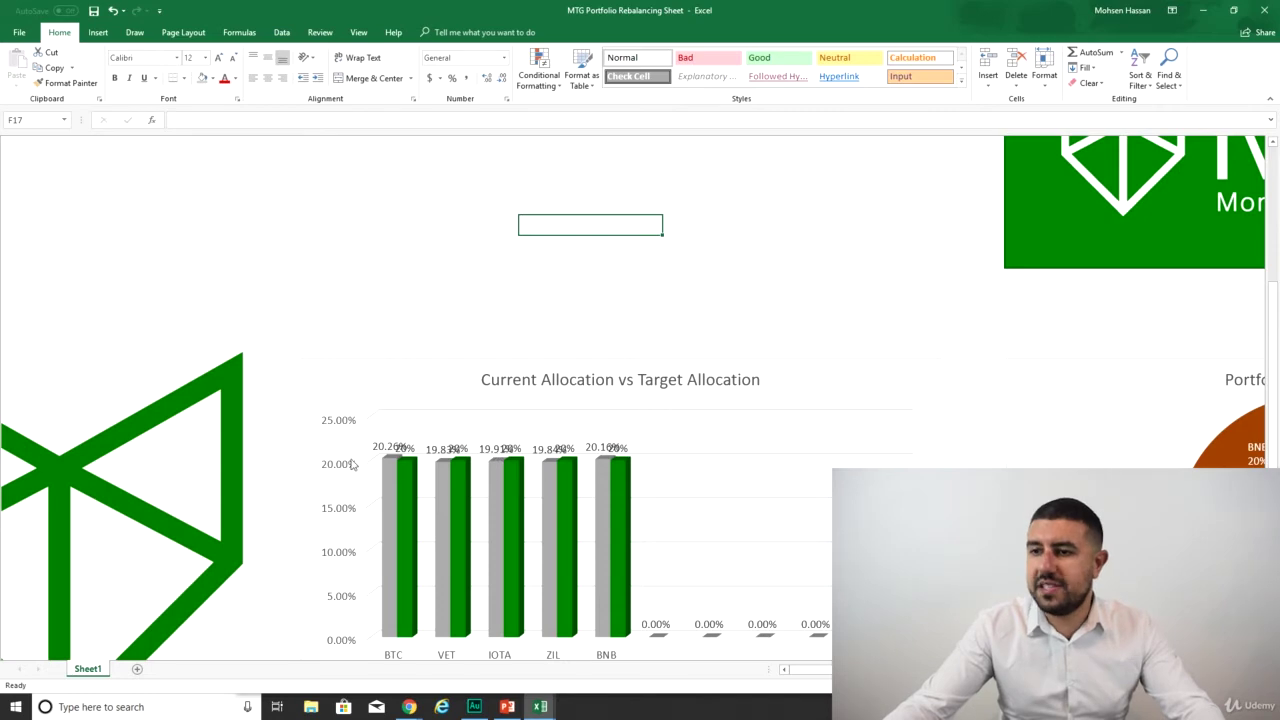
{"action": "scroll", "coordinate": [564, 371], "scroll_direction": "up", "scroll_amount": 4}
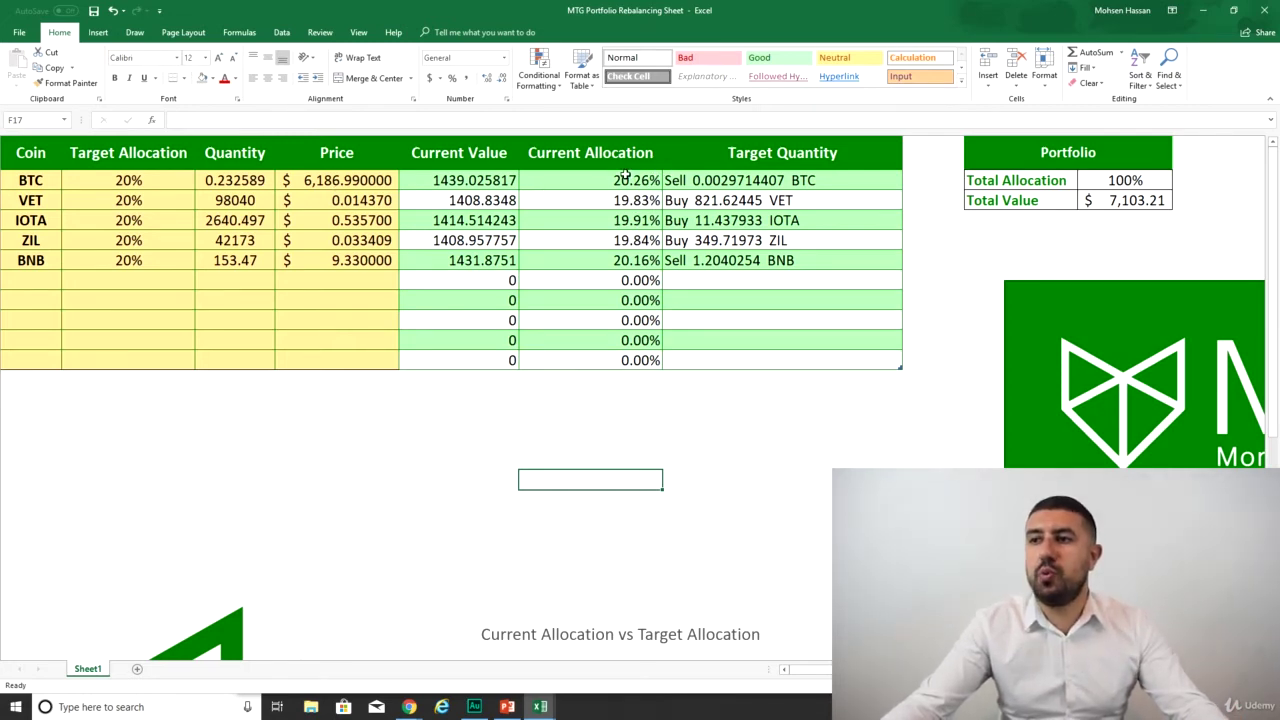
{"action": "scroll", "coordinate": [674, 456], "scroll_direction": "down", "scroll_amount": 5}
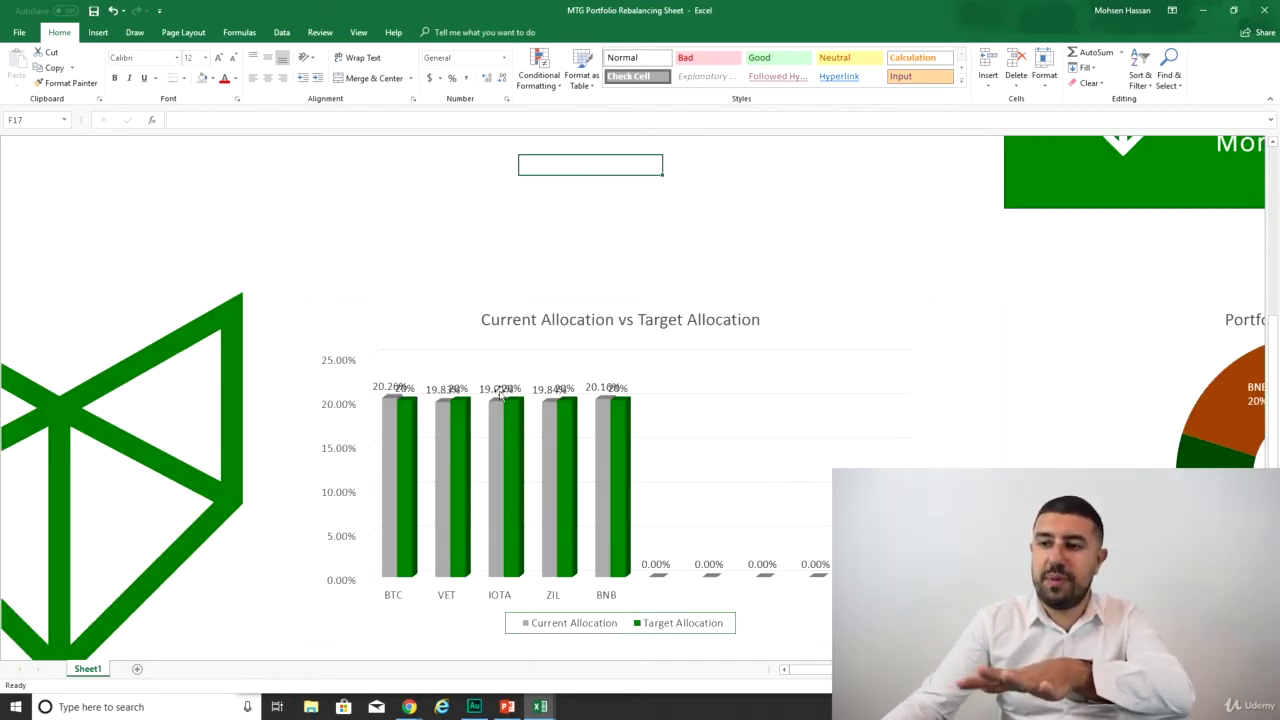
{"action": "scroll", "coordinate": [566, 360], "scroll_direction": "up", "scroll_amount": 4}
{"action": "left_click", "coordinate": [631, 346]}
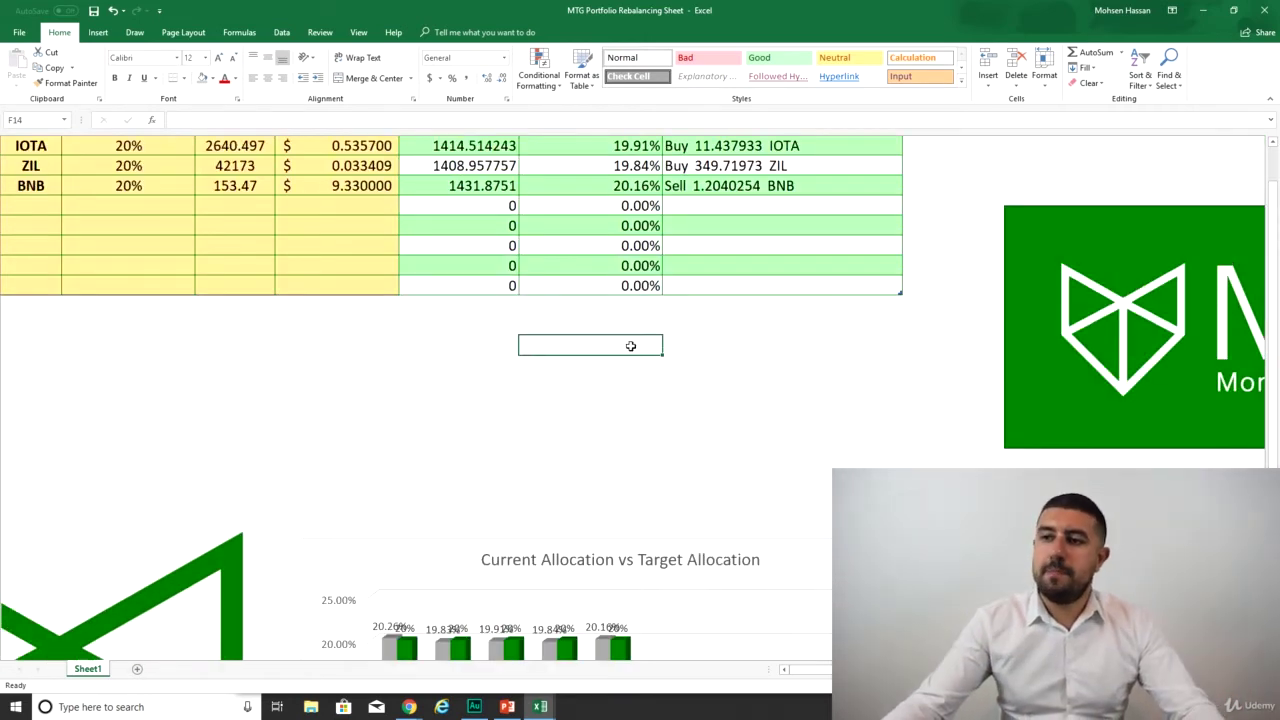
{"action": "scroll", "coordinate": [631, 346], "scroll_direction": "up", "scroll_amount": 1}
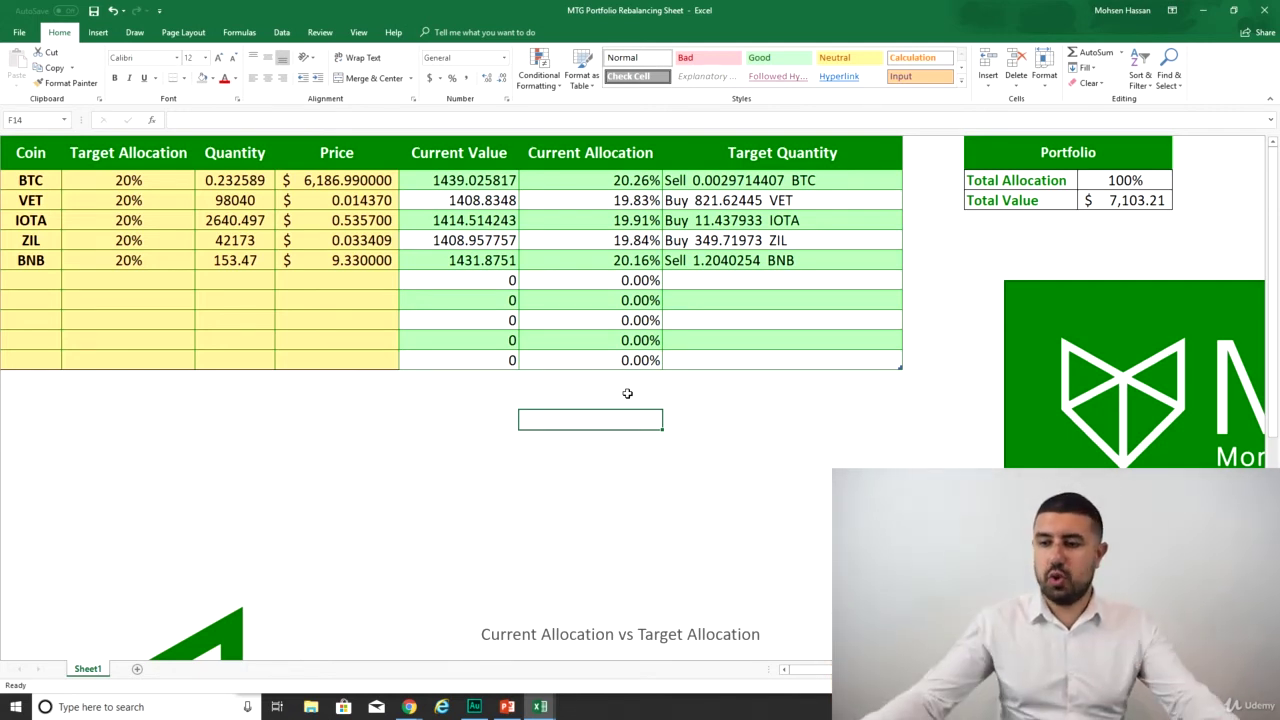
Switch to the Binance BNB/BTC trading page in Chrome and maximize its window.
{"action": "mouse_move", "coordinate": [409, 706]}
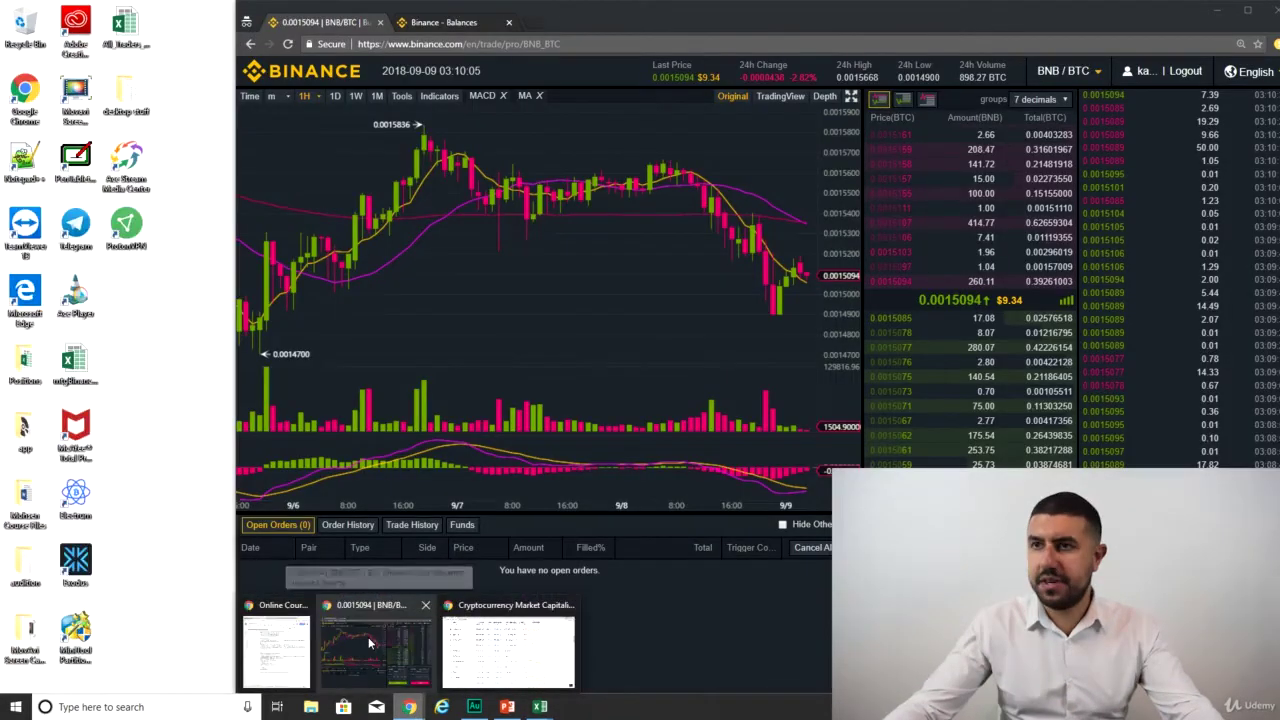
{"action": "left_click", "coordinate": [368, 637]}
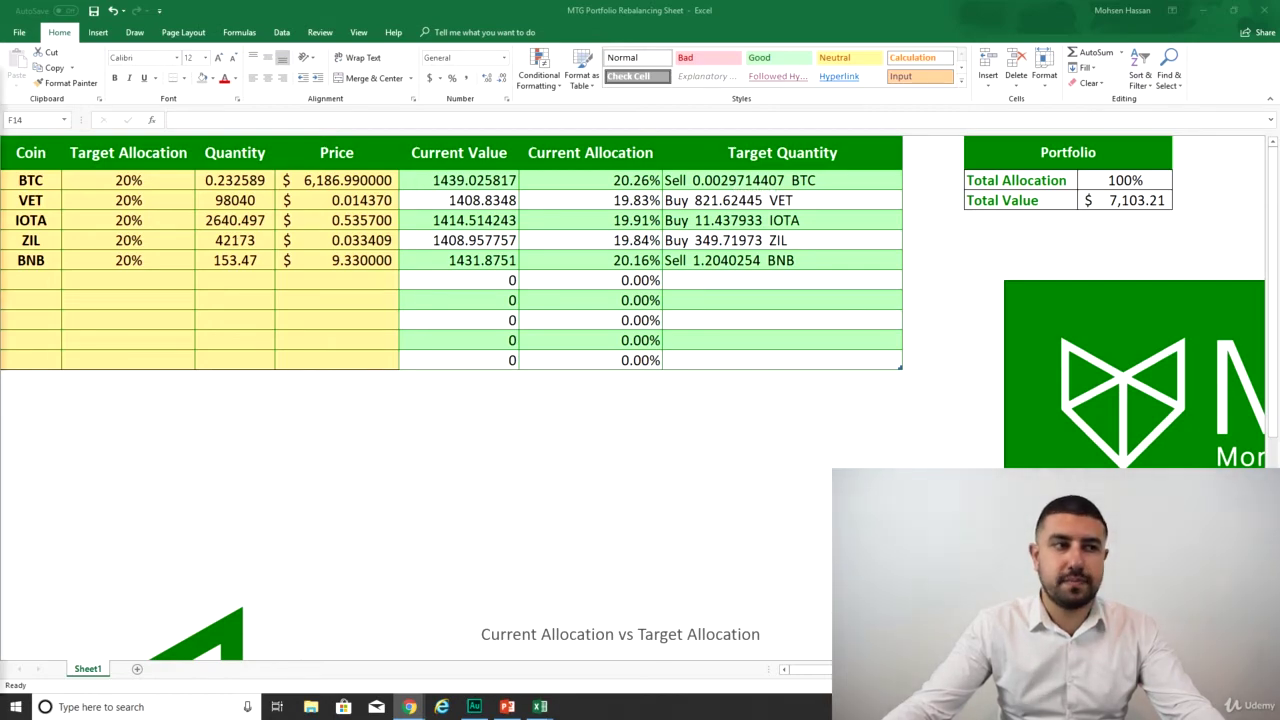
{"action": "key", "text": "alt+Tab"}
{"action": "left_click_drag", "start_coordinate": [730, 86], "coordinate": [530, 39]}
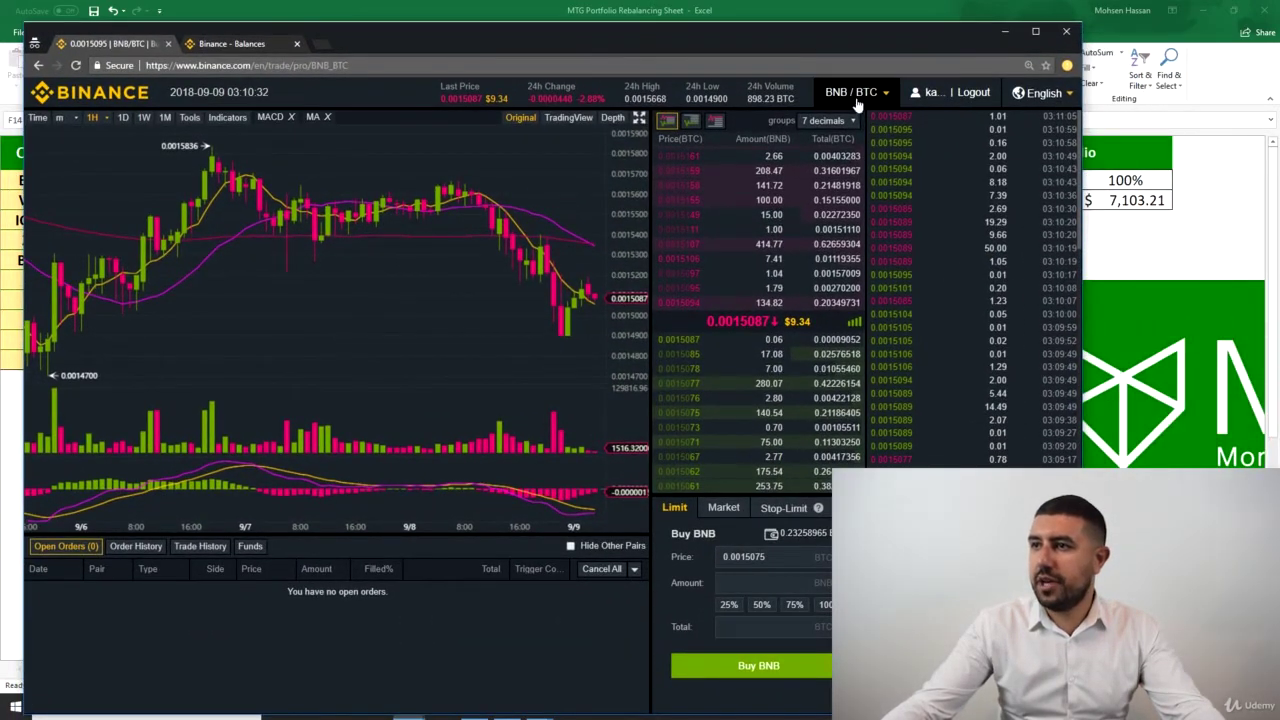
{"action": "double_click", "coordinate": [826, 54]}
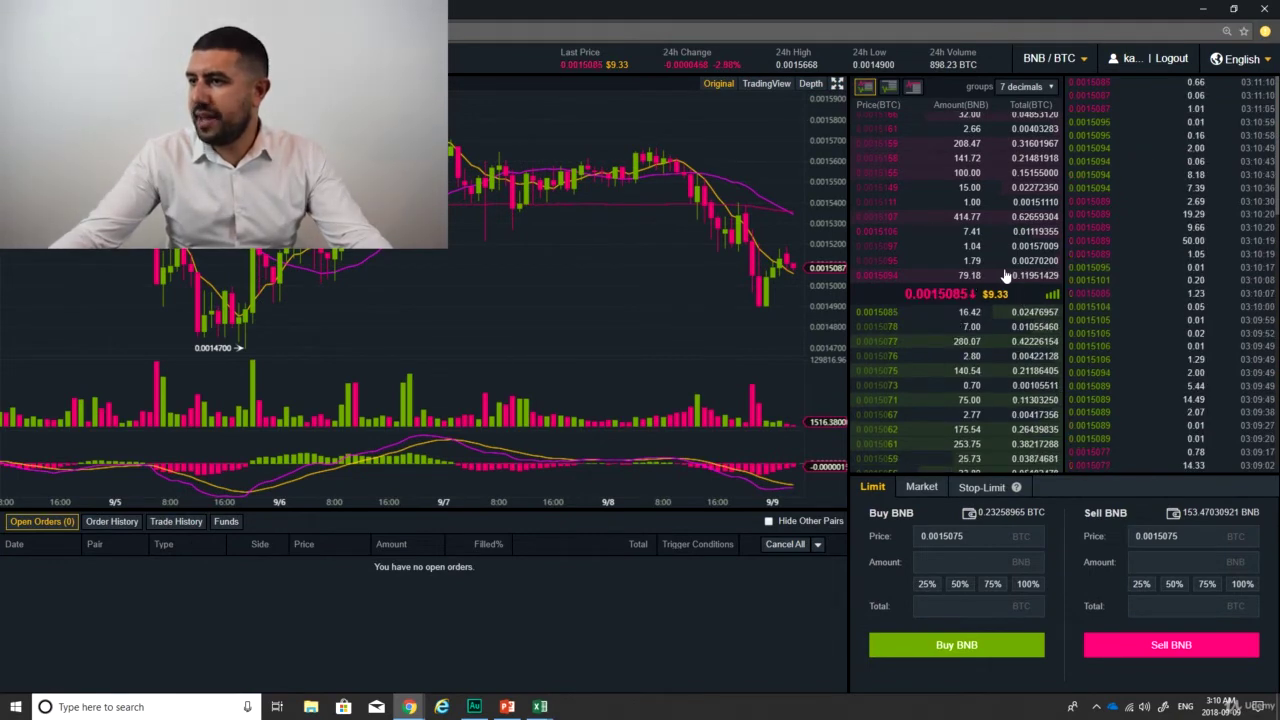
Place a limit sell order for 1.2 BNB at 0.0015094 BTC and check its fills in the trade history.
{"action": "left_click", "coordinate": [910, 274]}
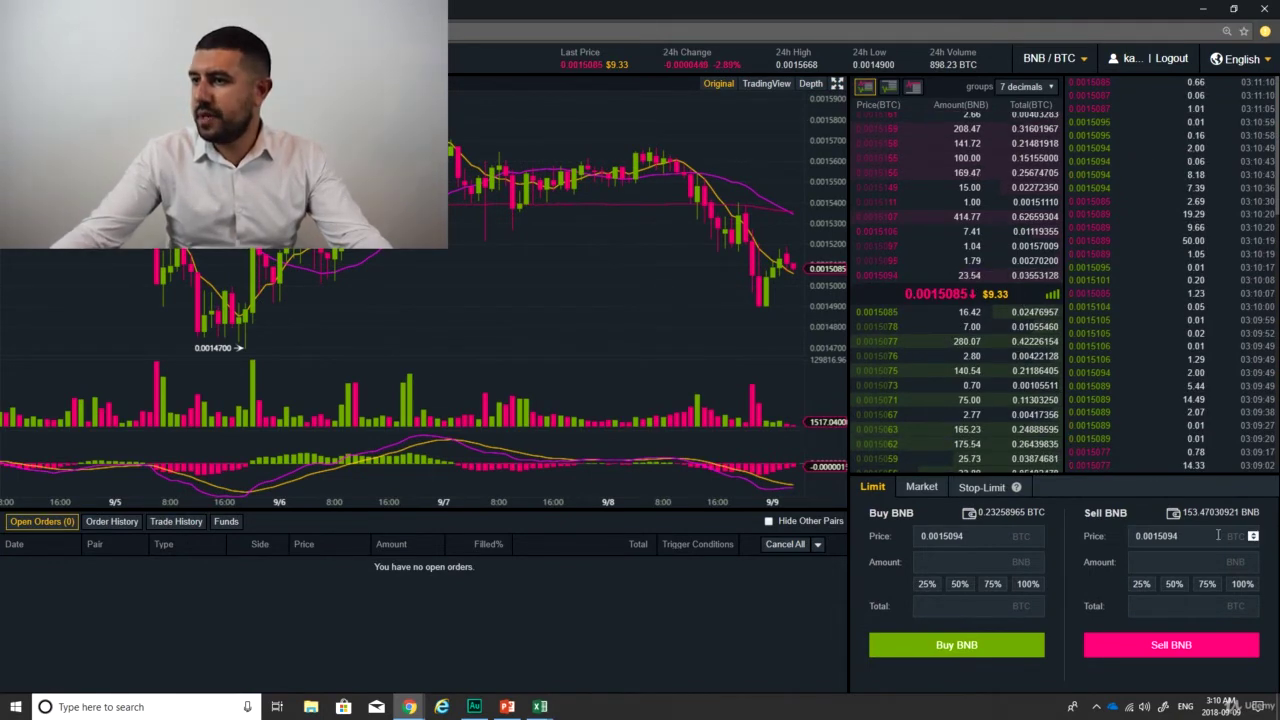
{"action": "left_click", "coordinate": [1164, 561]}
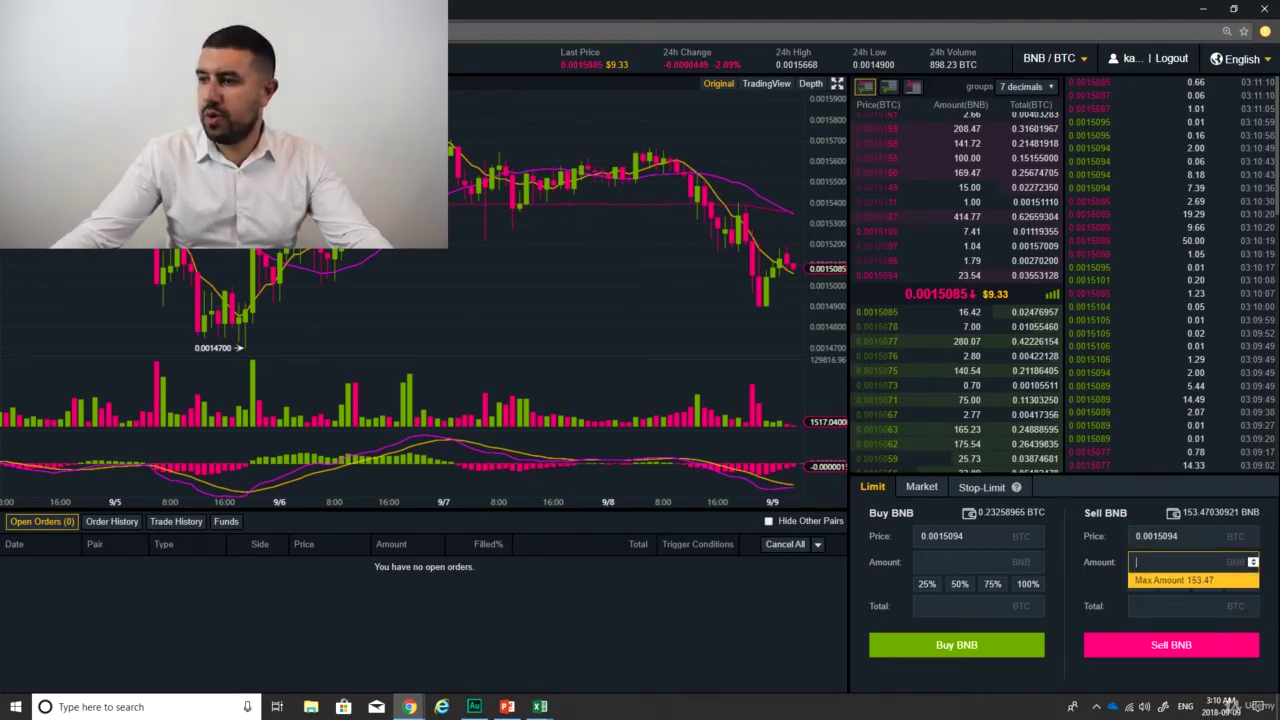
{"action": "left_click_drag", "start_coordinate": [1050, 12], "coordinate": [862, 2]}
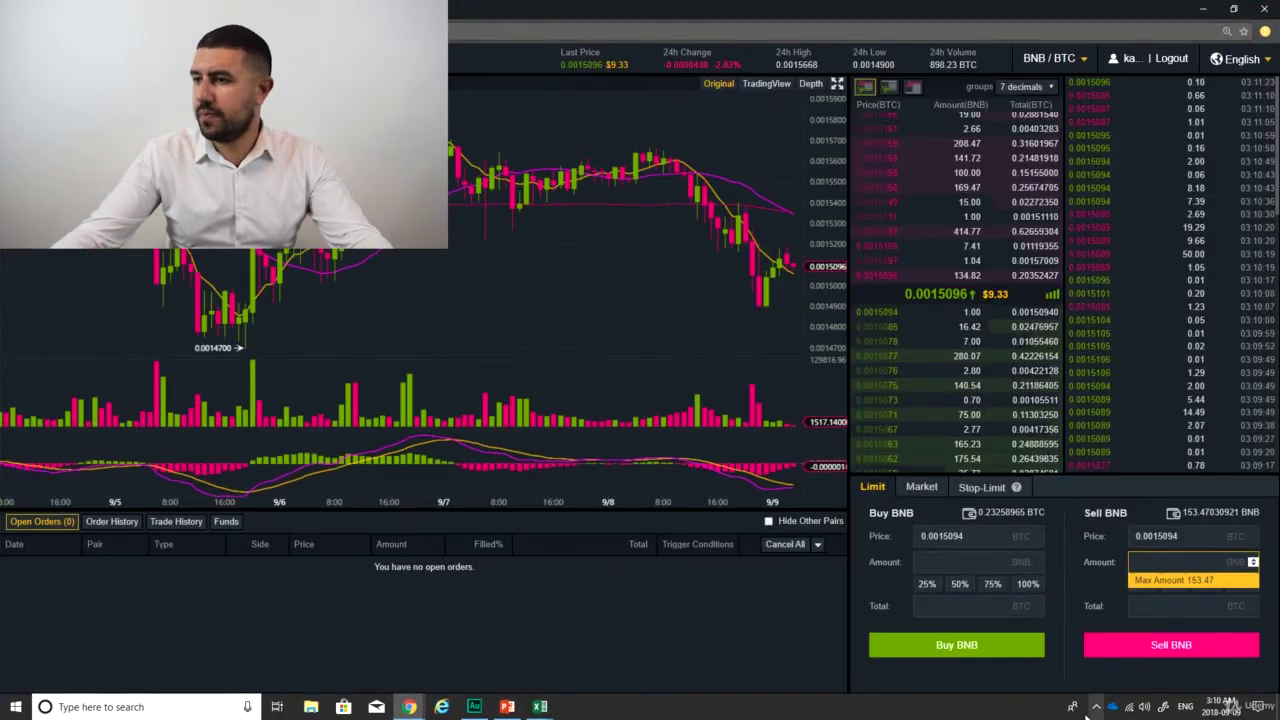
{"action": "type", "text": "1.2"}
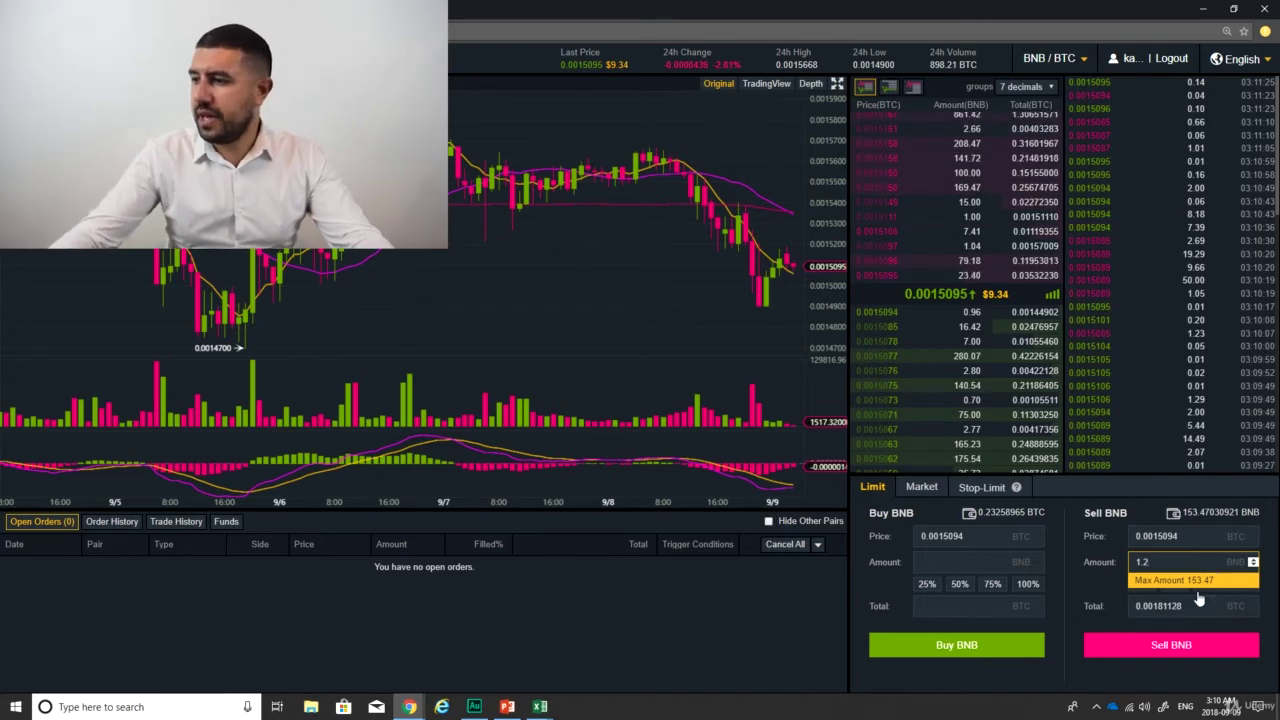
{"action": "left_click", "coordinate": [1172, 648]}
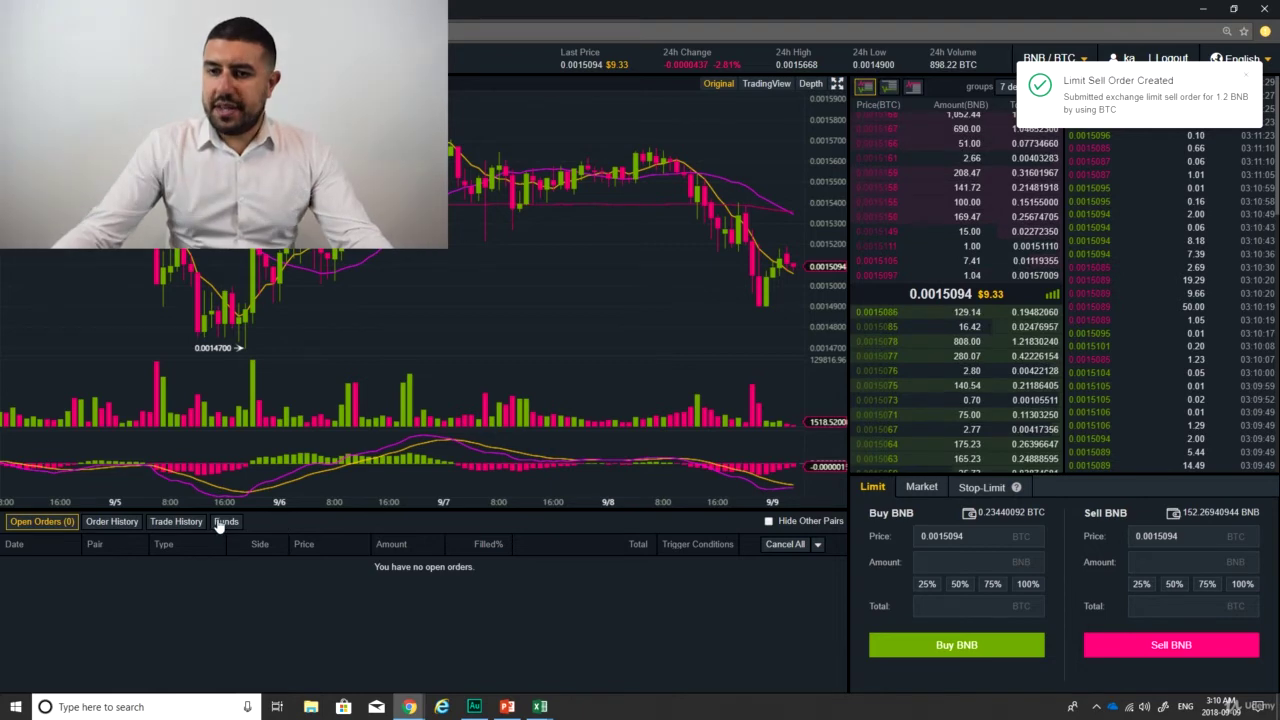
{"action": "left_click", "coordinate": [178, 523]}
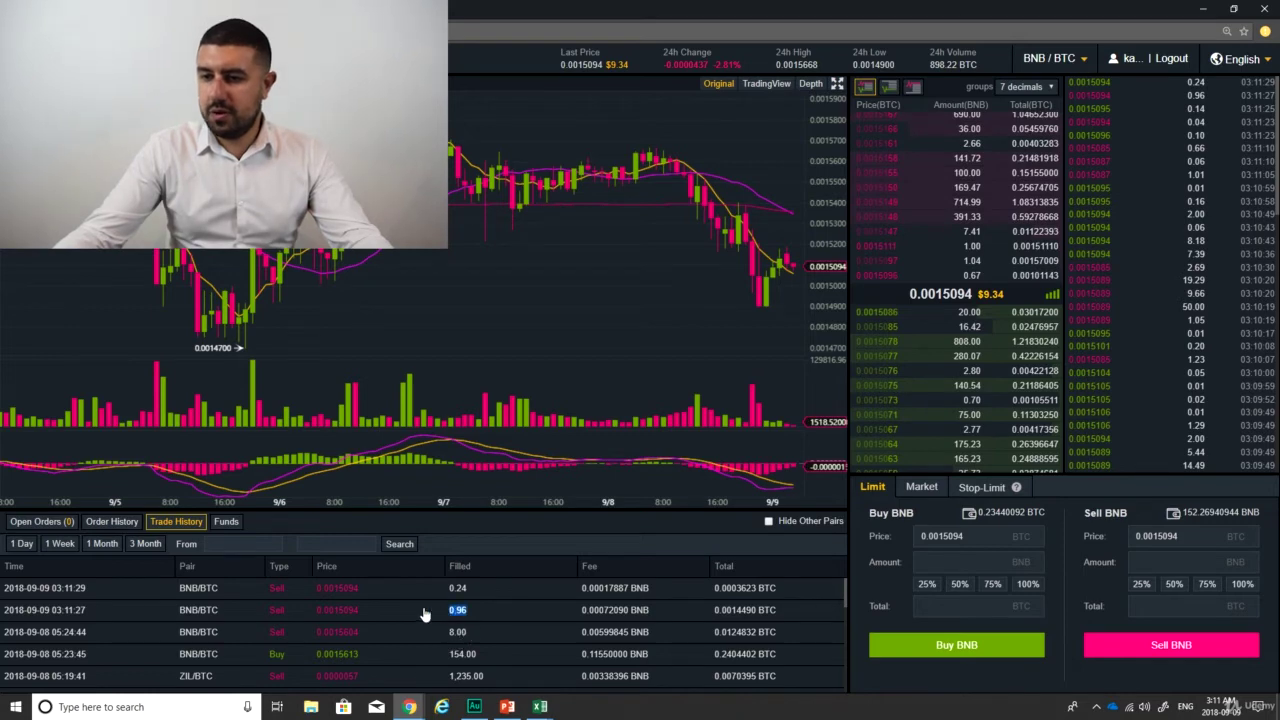
{"action": "left_click_drag", "start_coordinate": [424, 614], "coordinate": [47, 592]}
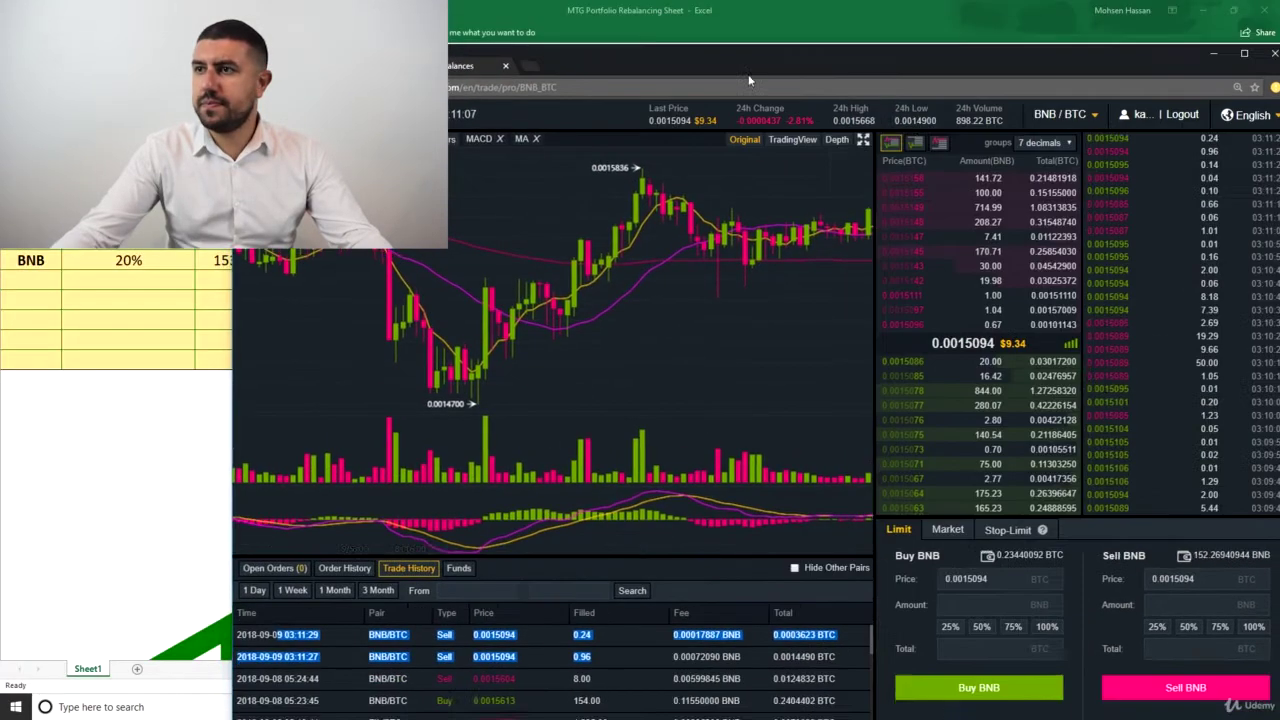
Check the ZIL target quantity in the rebalancing sheet and open the ZIL/BTC market on Binance.
{"action": "left_click_drag", "start_coordinate": [749, 76], "coordinate": [0, 298]}
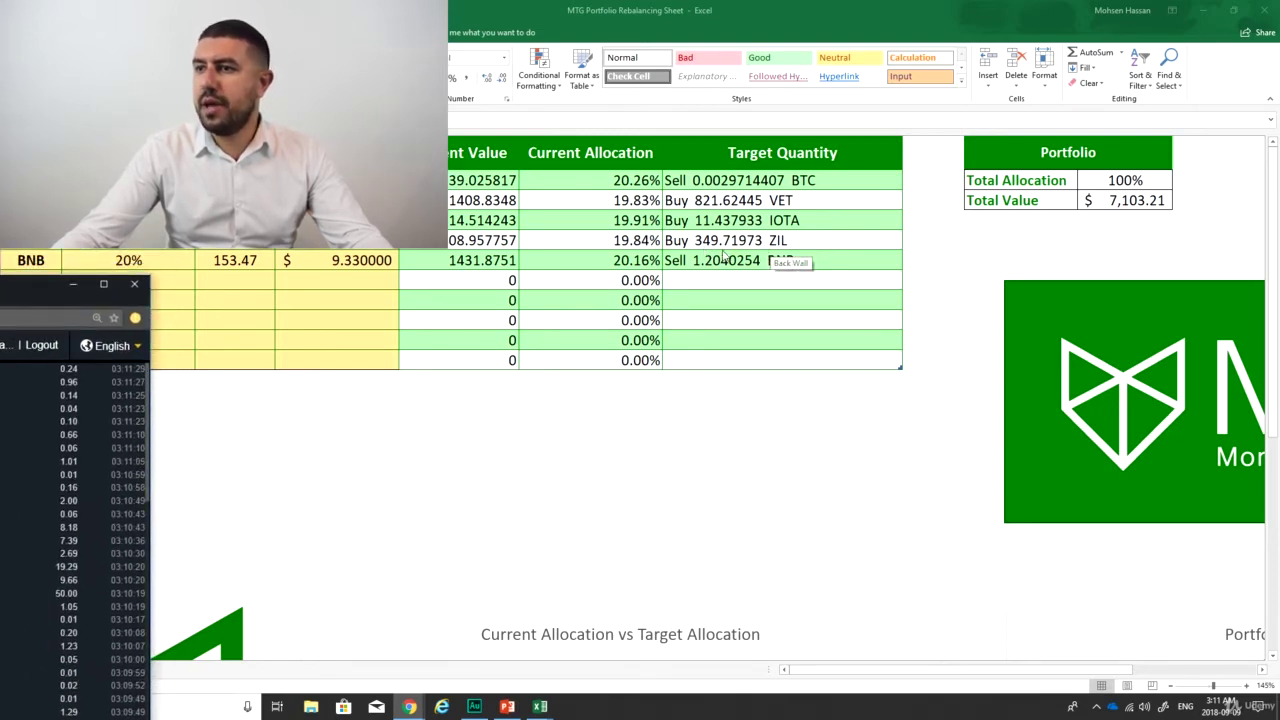
{"action": "left_click_drag", "start_coordinate": [0, 284], "coordinate": [765, 0]}
{"action": "left_click", "coordinate": [1062, 62]}
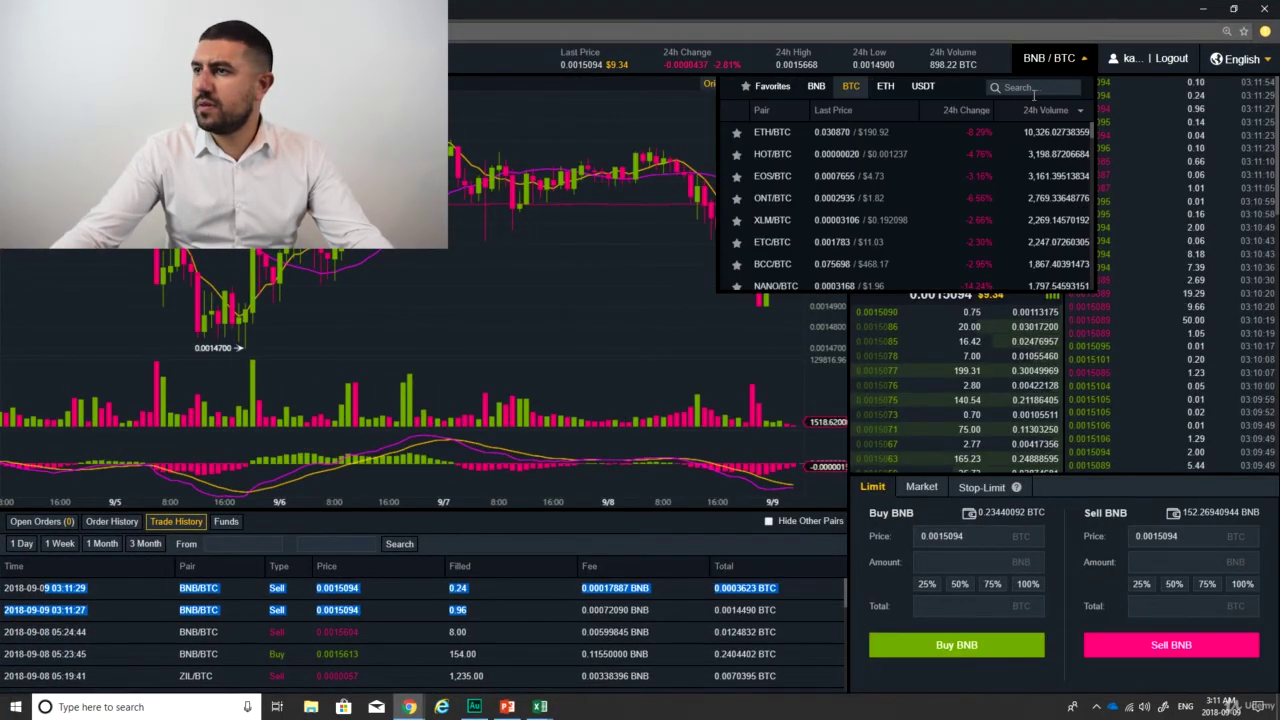
{"action": "type", "text": "zil"}
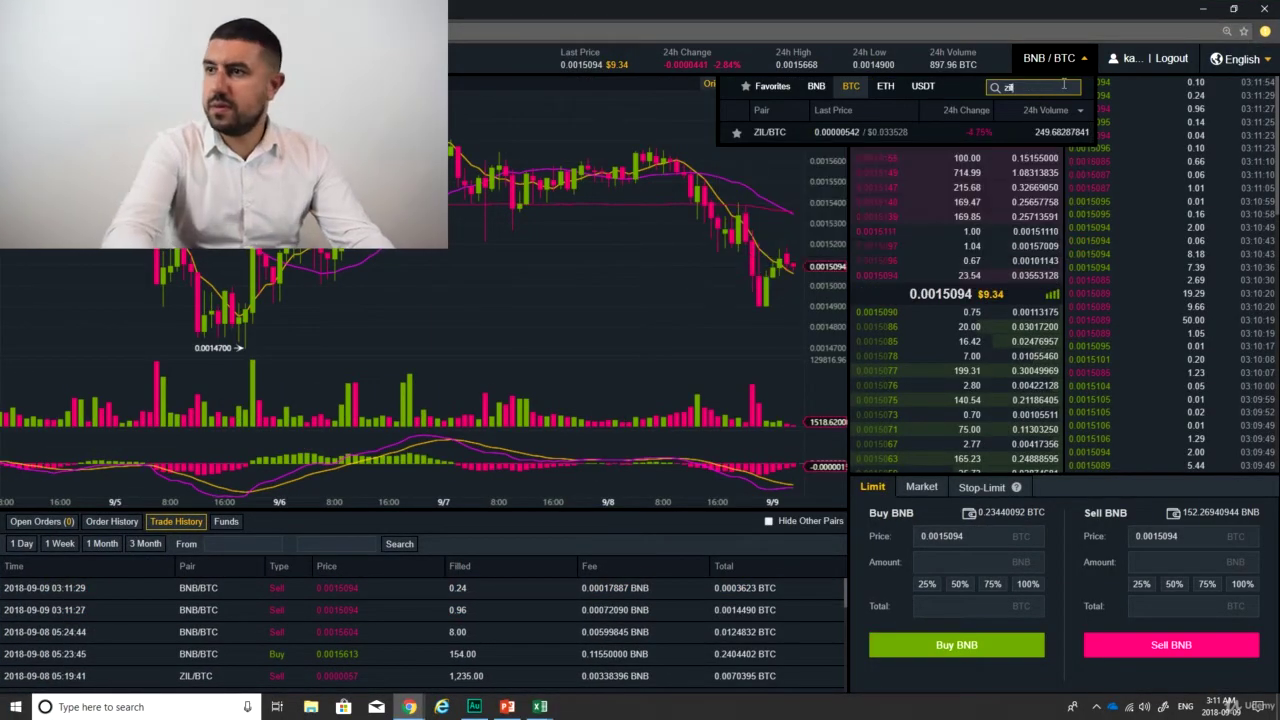
{"action": "left_click", "coordinate": [1030, 132]}
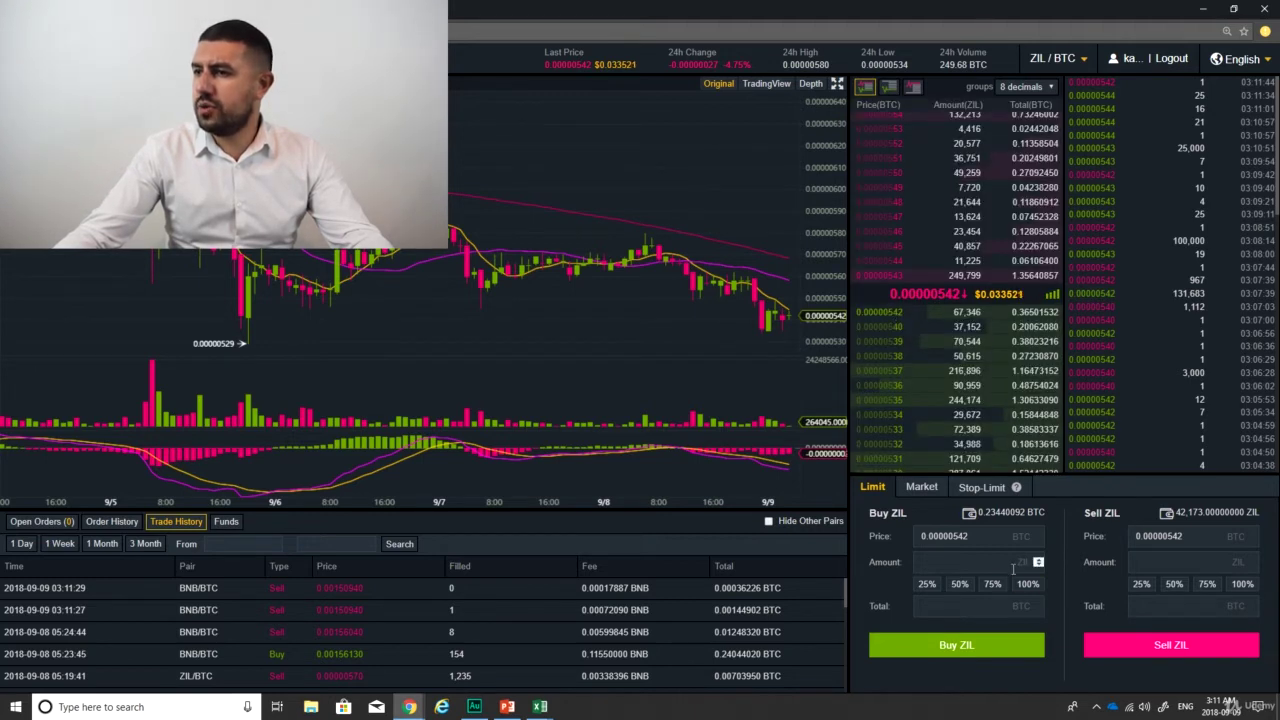
Place a limit buy order for 349 ZIL at 0.00000542 BTC and check it among the open orders.
{"action": "left_click", "coordinate": [982, 560]}
{"action": "type", "text": "349"}
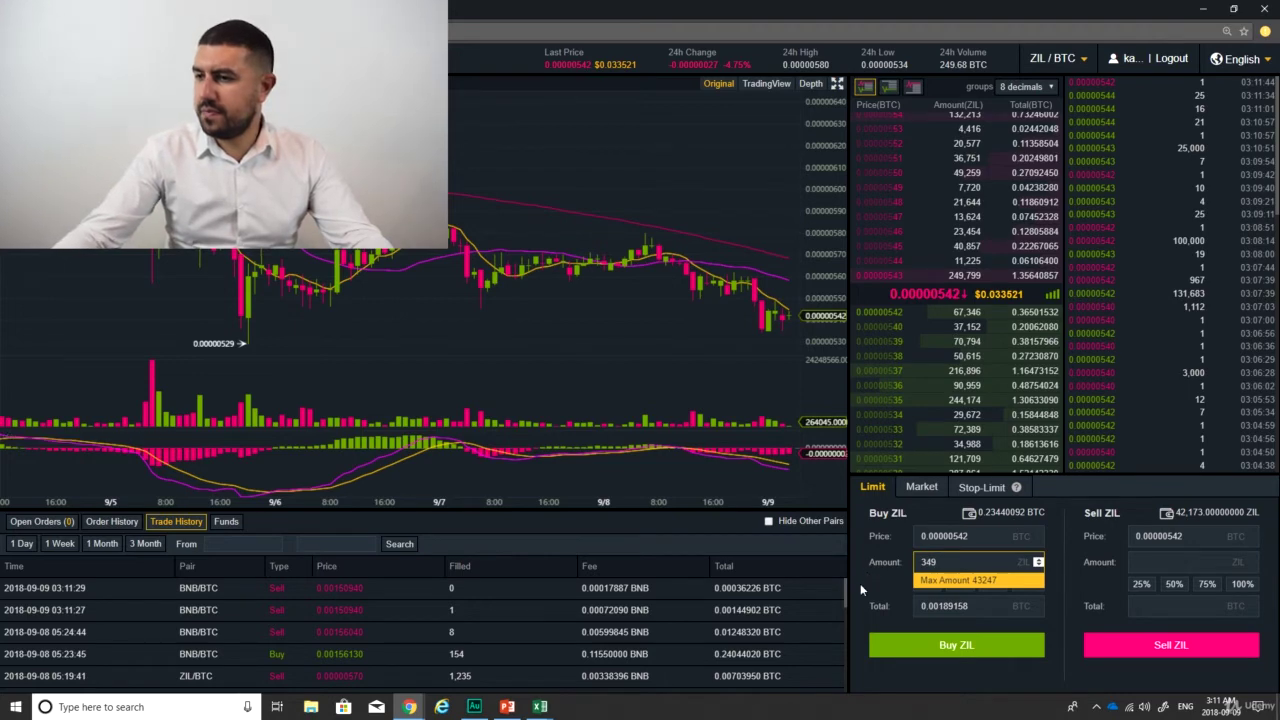
{"action": "left_click", "coordinate": [929, 651]}
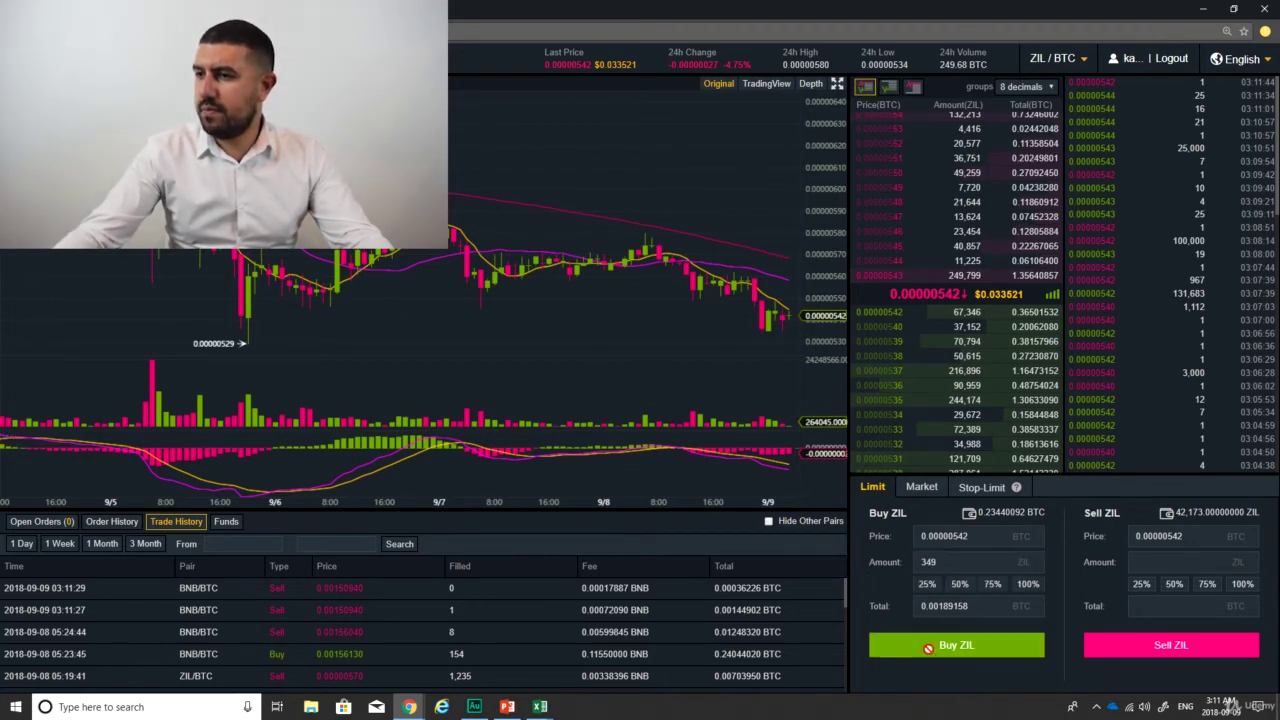
{"action": "left_click", "coordinate": [50, 530]}
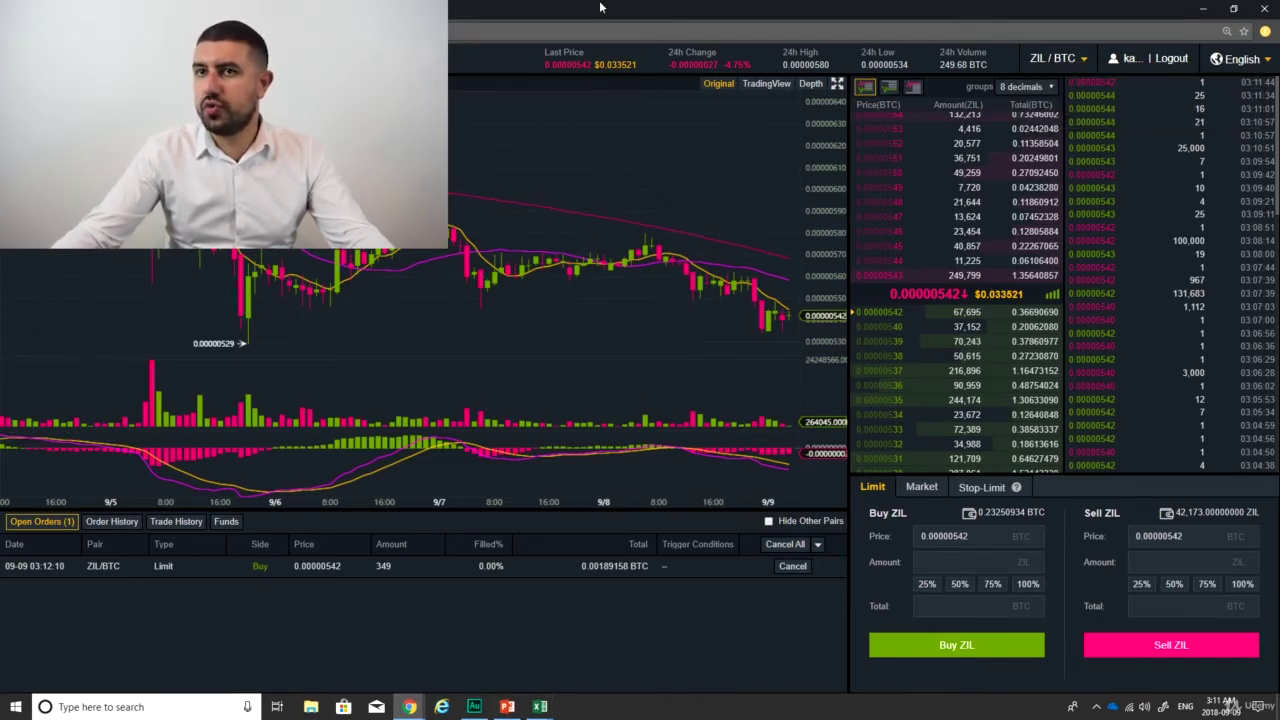
Check the IOTA target quantity in the rebalancing sheet and open the IOTA/BTC market on Binance.
{"action": "left_click_drag", "start_coordinate": [601, 8], "coordinate": [544, 364]}
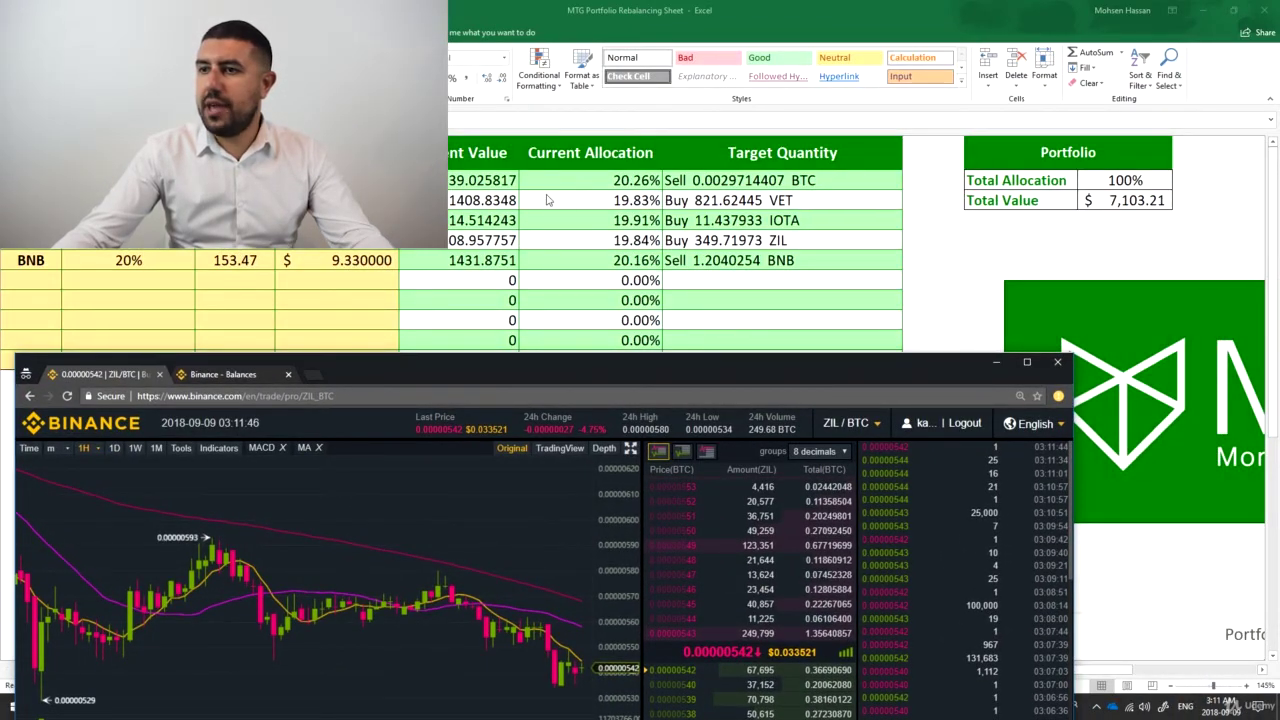
{"action": "left_click", "coordinate": [1027, 363]}
{"action": "left_click", "coordinate": [1087, 64]}
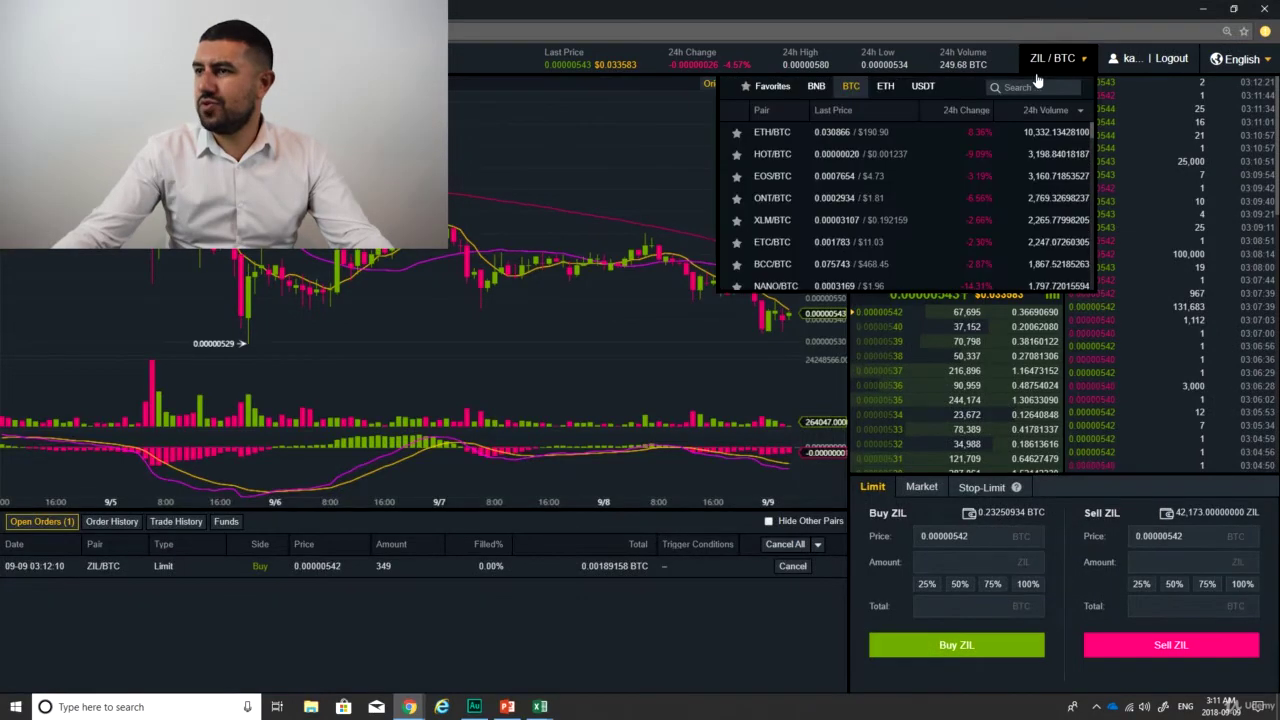
{"action": "type", "text": "iot"}
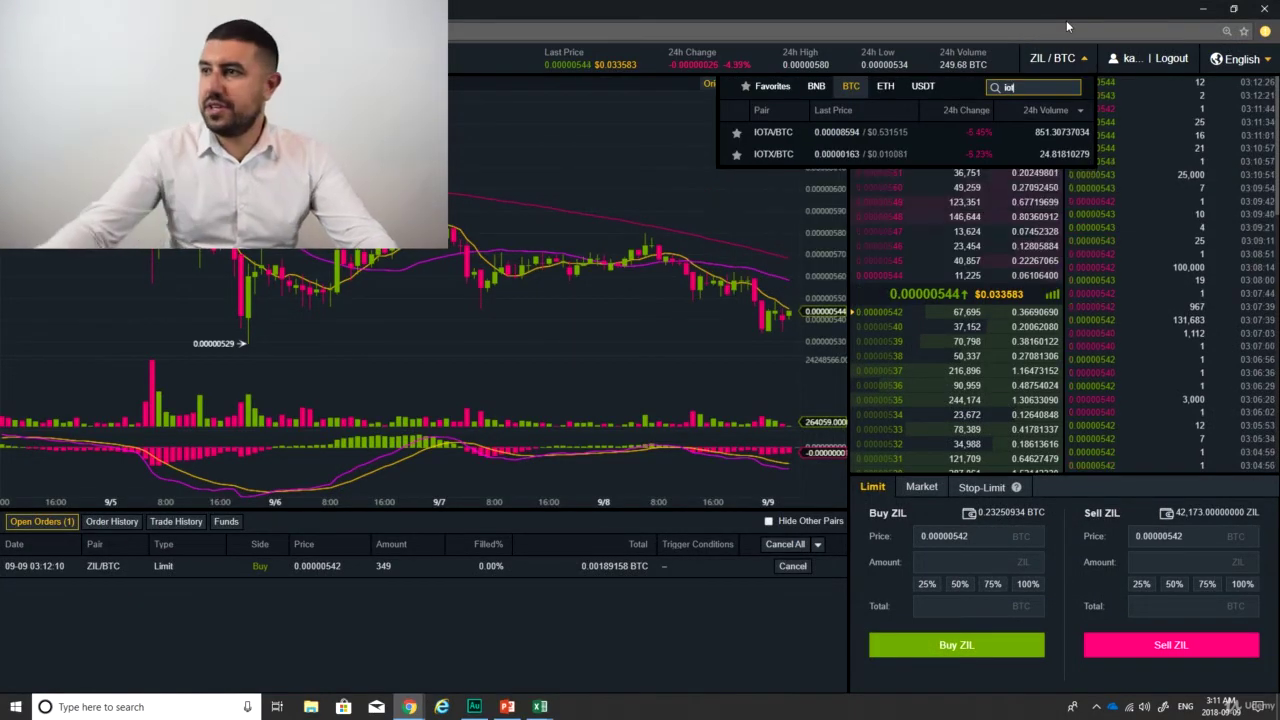
{"action": "left_click", "coordinate": [811, 133]}
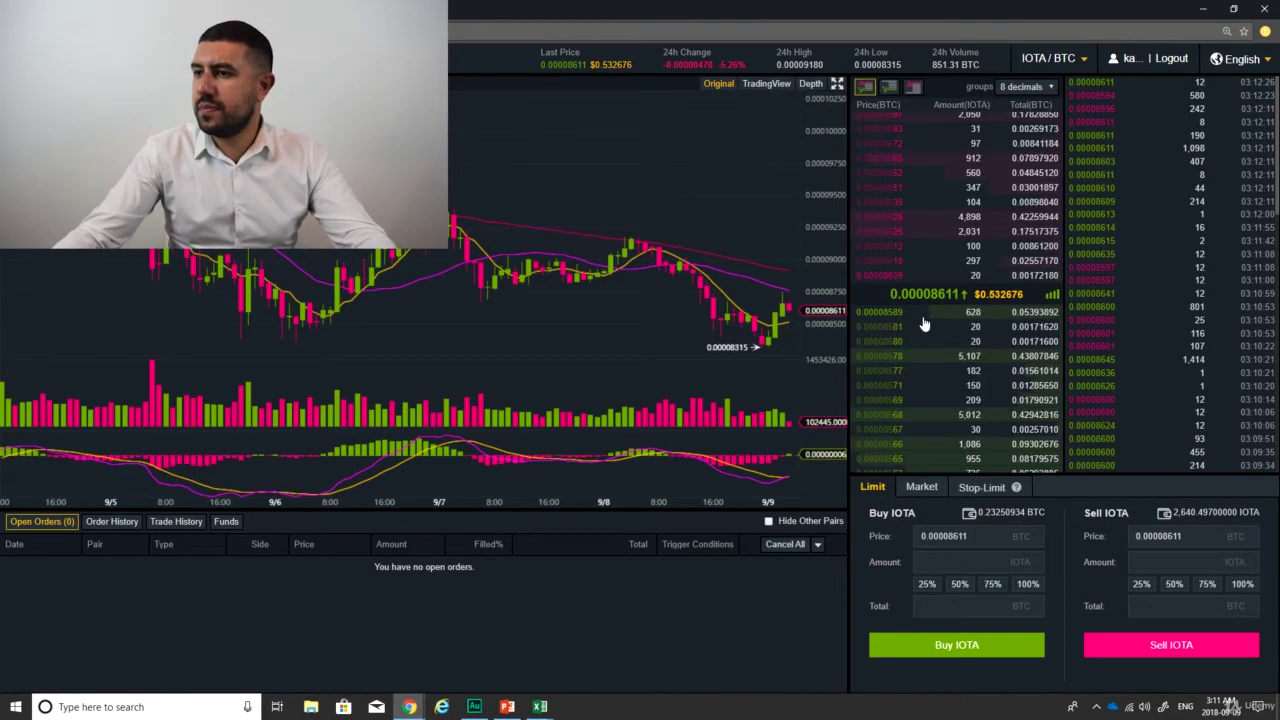
Place a limit buy order for 113 IOTA at 0.00008589 BTC and cancel that order.
{"action": "left_click", "coordinate": [912, 317]}
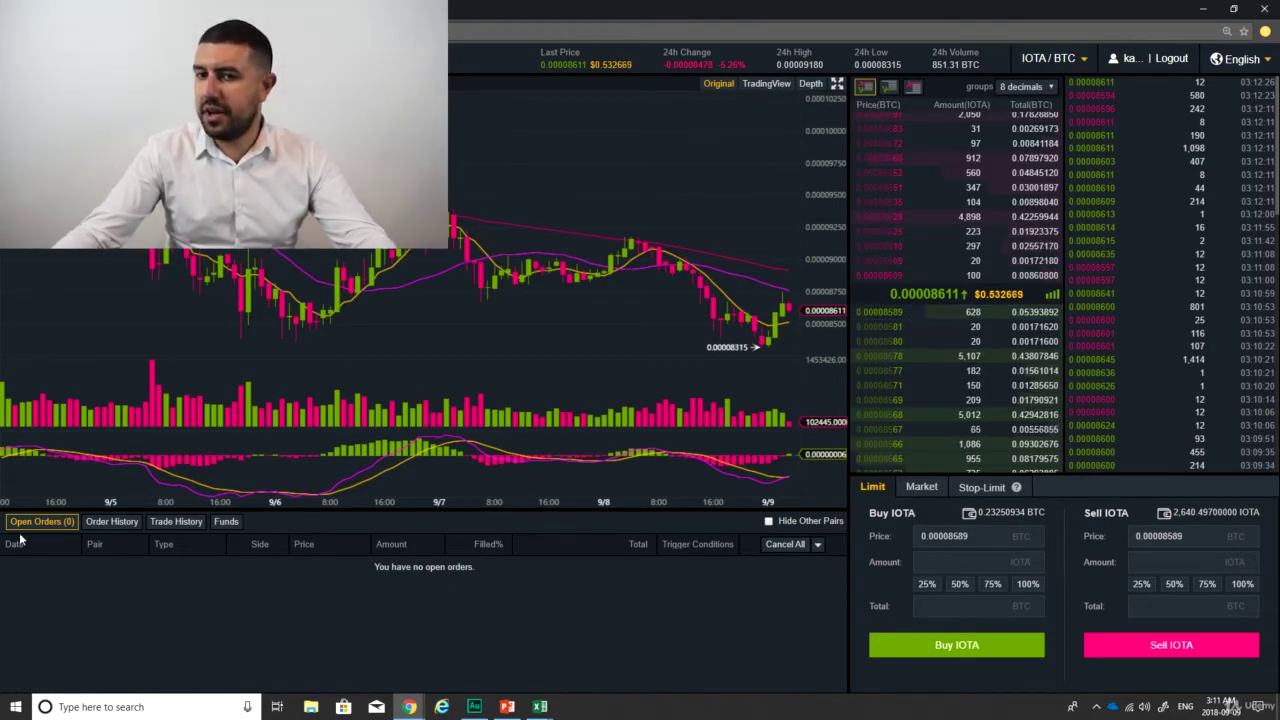
{"action": "left_click", "coordinate": [939, 556]}
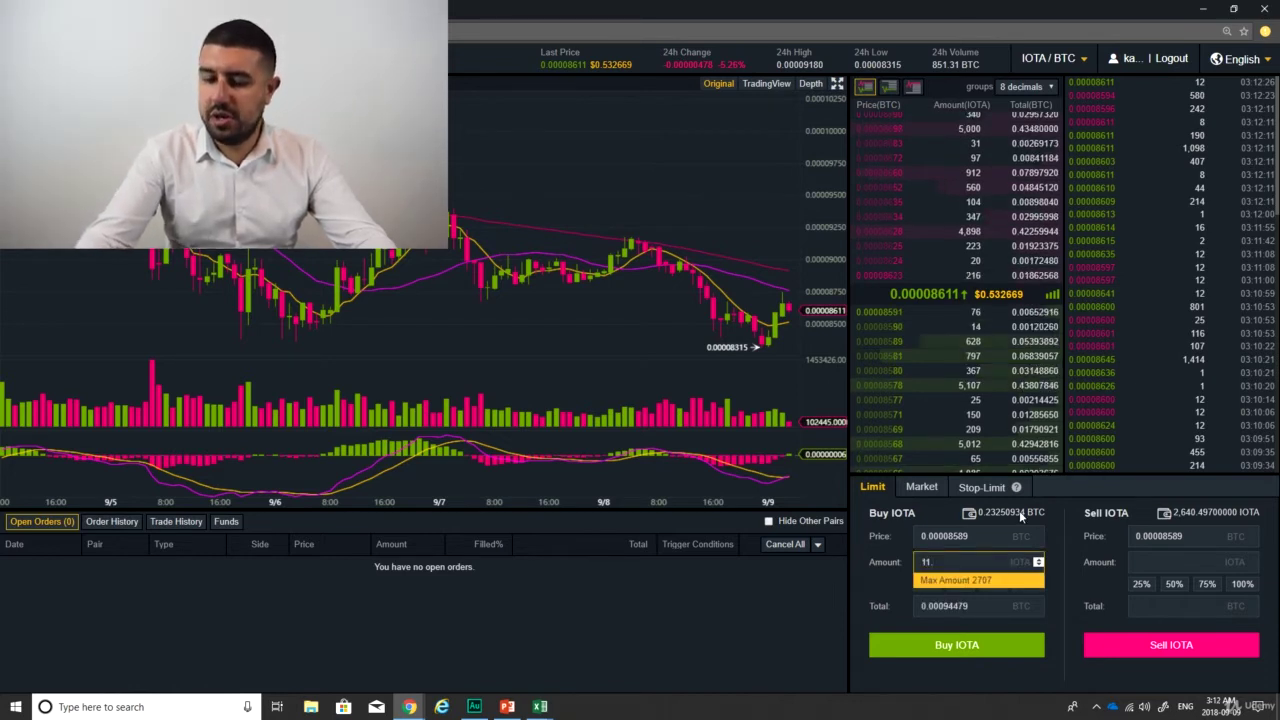
{"action": "type", "text": "113"}
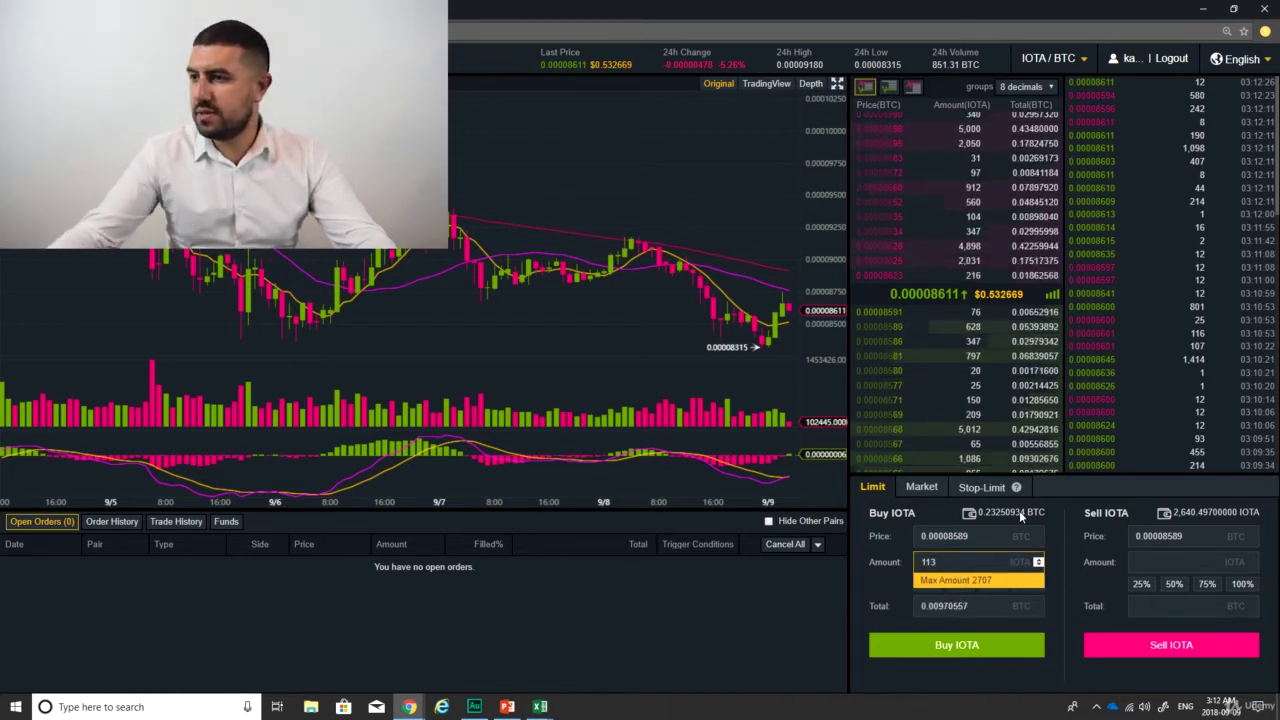
{"action": "left_click", "coordinate": [975, 648]}
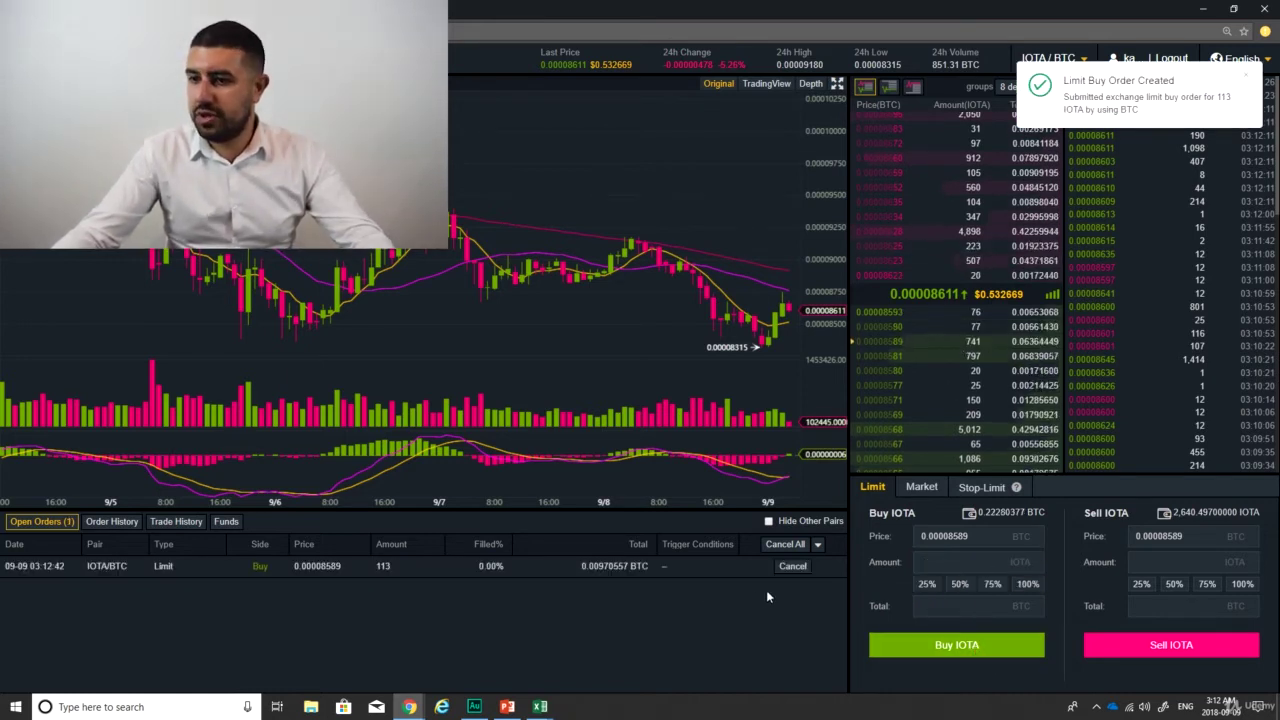
{"action": "left_click", "coordinate": [797, 568]}
Try to place a limit buy order for 11 IOTA at 0.00008590 BTC.
{"action": "left_click", "coordinate": [965, 562]}
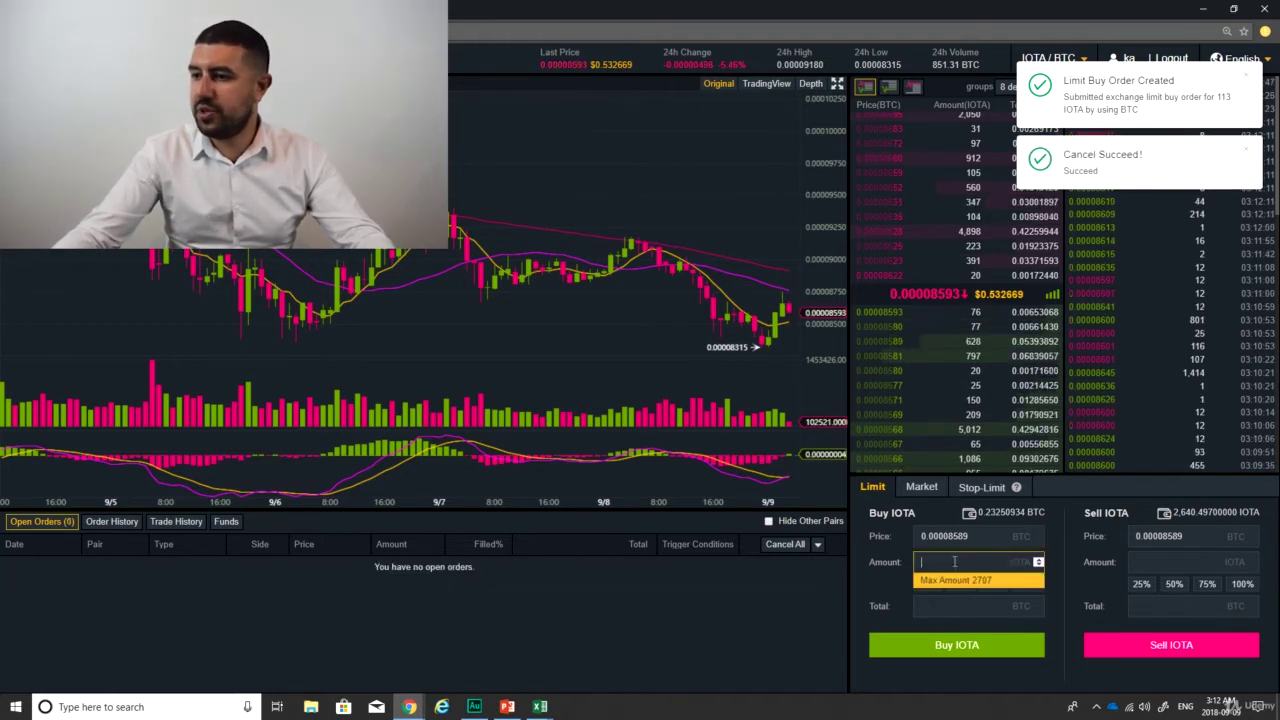
{"action": "type", "text": "11"}
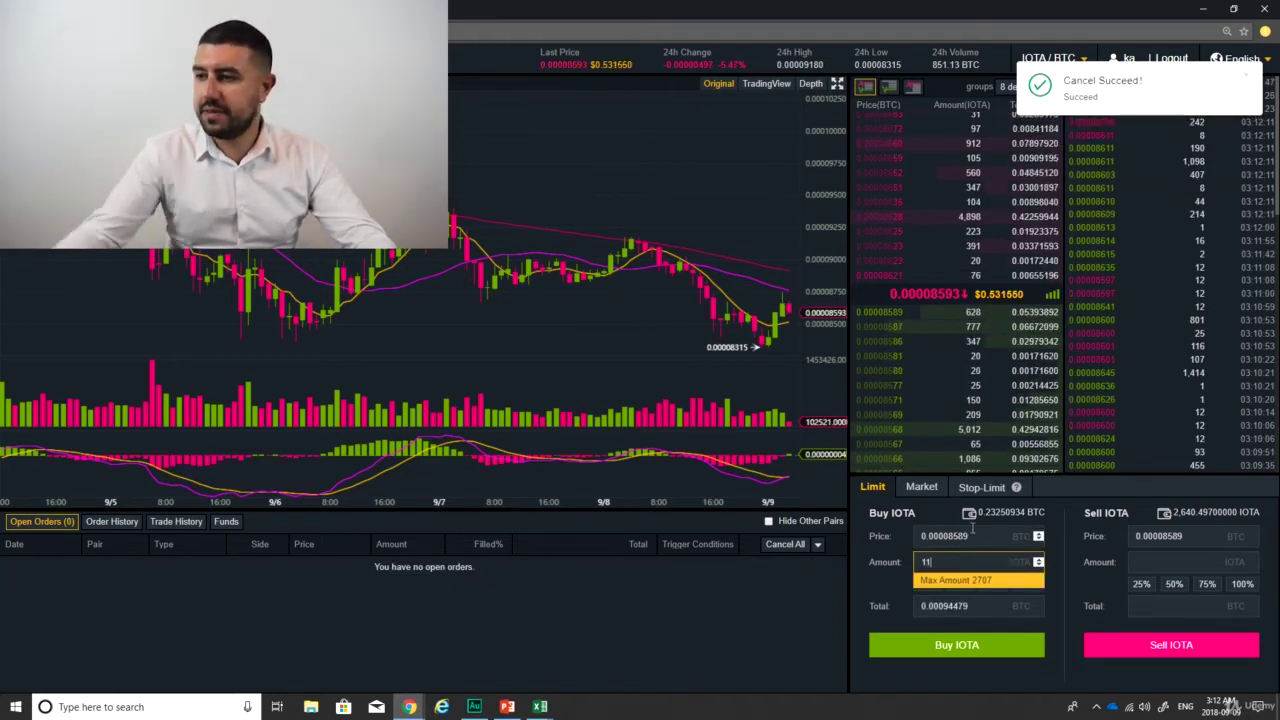
{"action": "left_click", "coordinate": [896, 314]}
{"action": "left_click", "coordinate": [950, 647]}
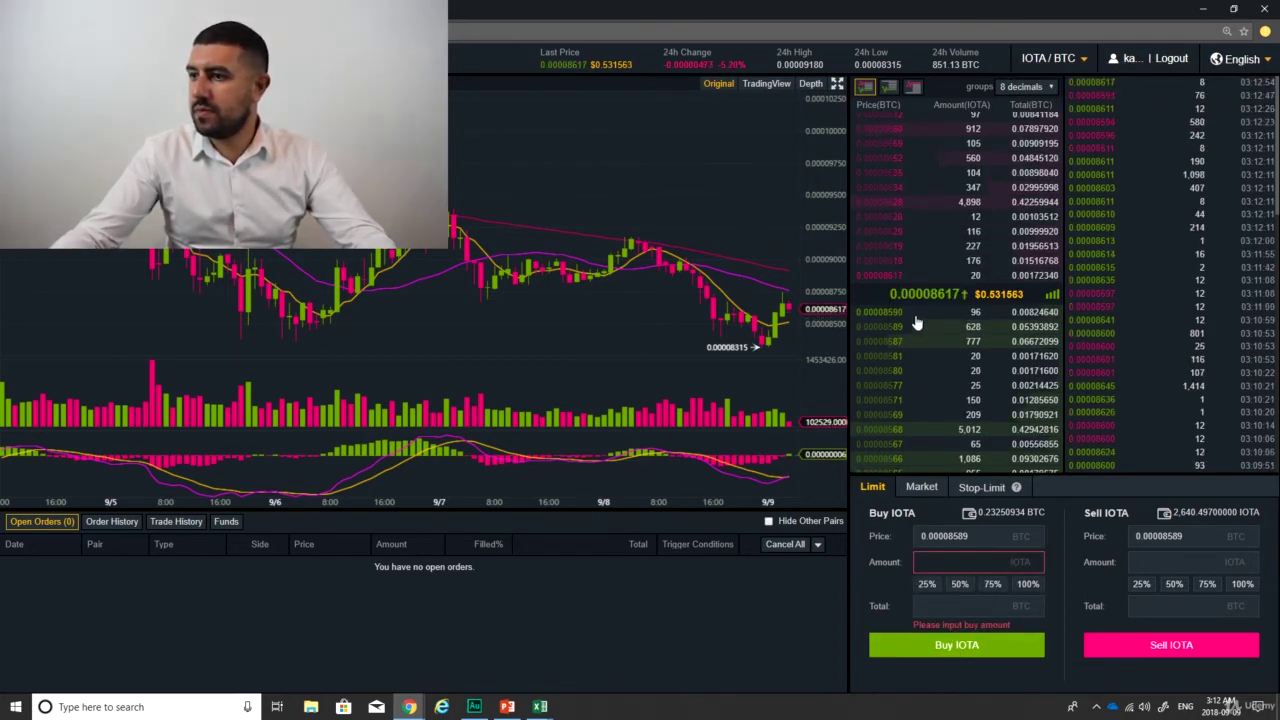
{"action": "left_click", "coordinate": [914, 316]}
{"action": "left_click", "coordinate": [955, 562]}
{"action": "type", "text": "11"}
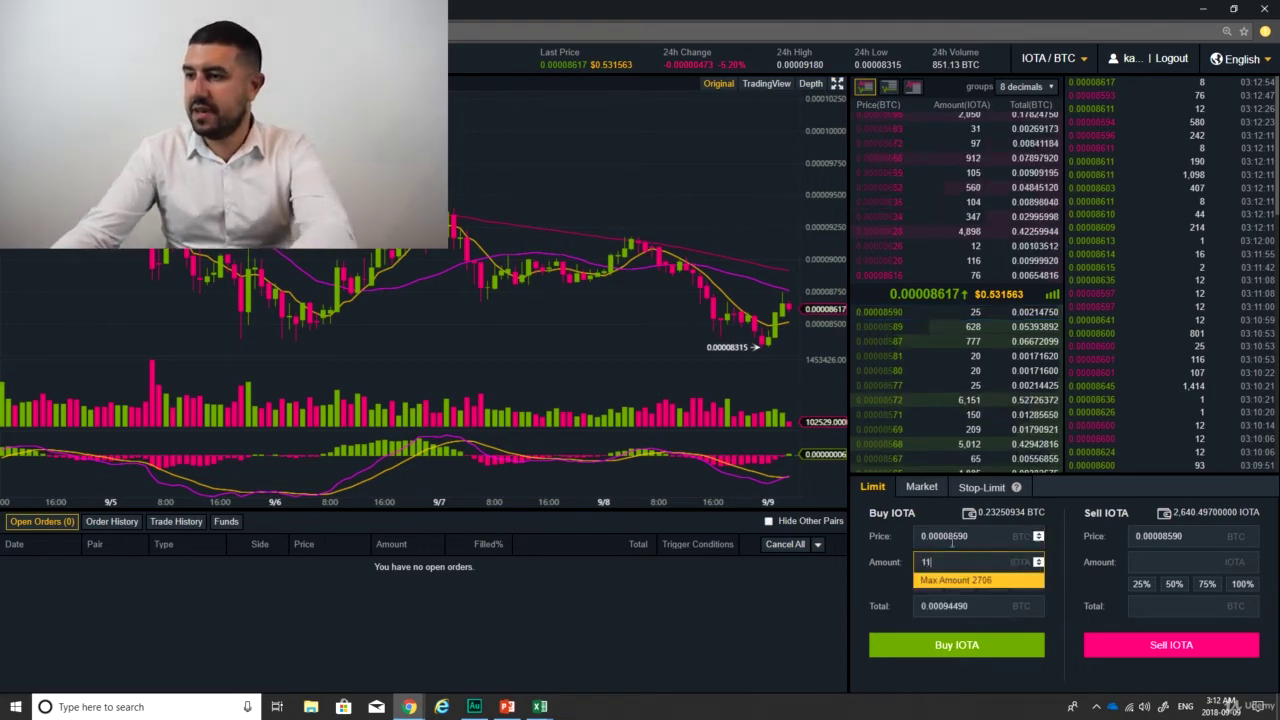
{"action": "left_click", "coordinate": [943, 650]}
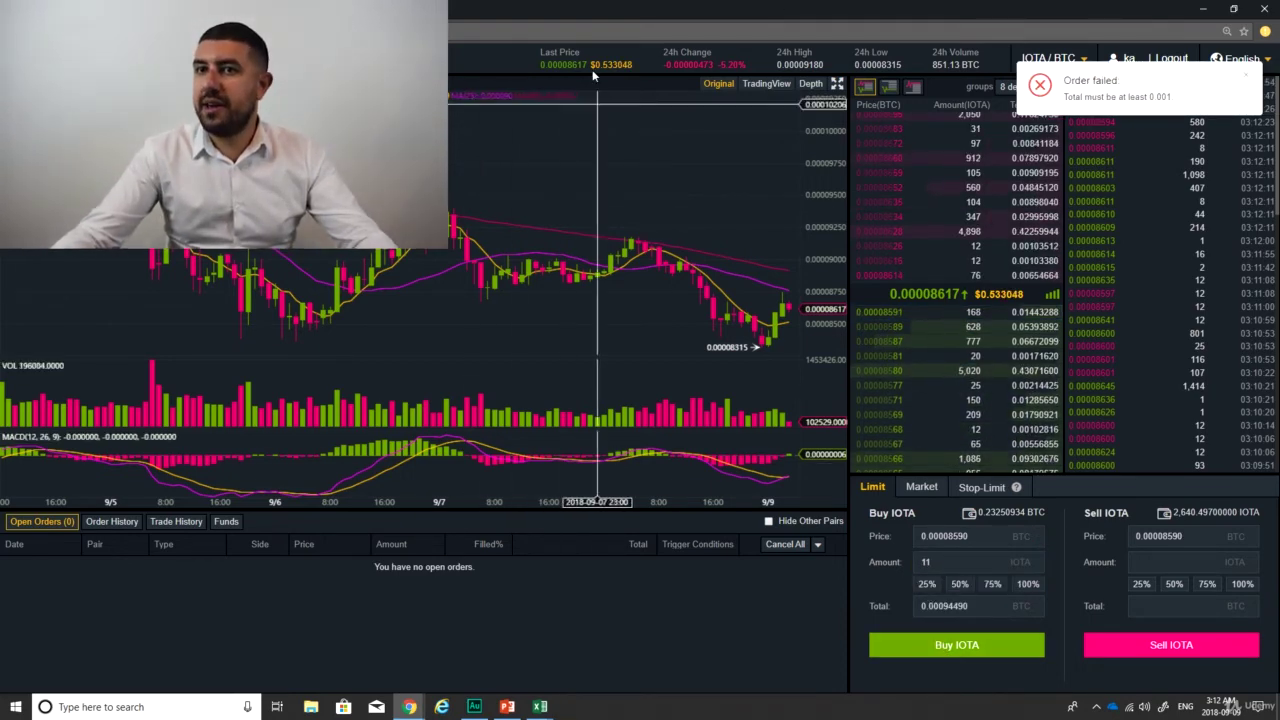
Recheck the target quantities in the rebalancing sheet and place a market buy order for 11 IOTA.
{"action": "left_click_drag", "start_coordinate": [862, 18], "coordinate": [651, 307]}
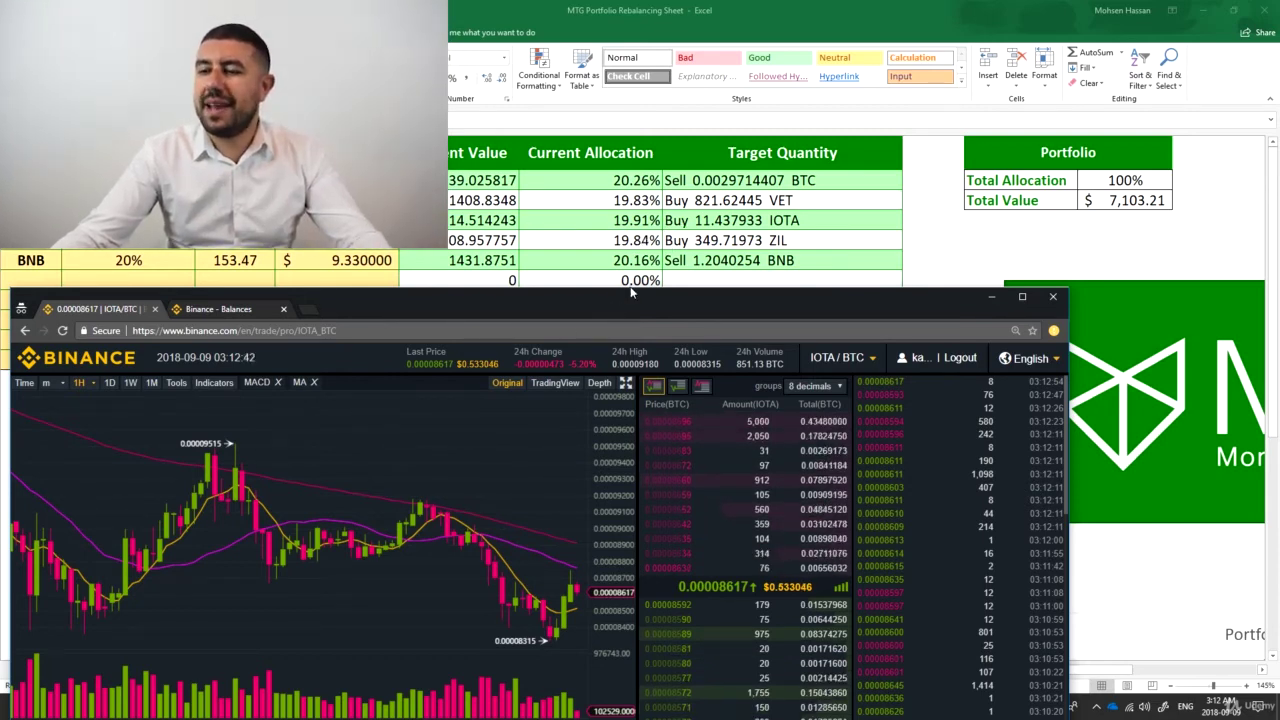
{"action": "left_click_drag", "start_coordinate": [631, 291], "coordinate": [640, 3]}
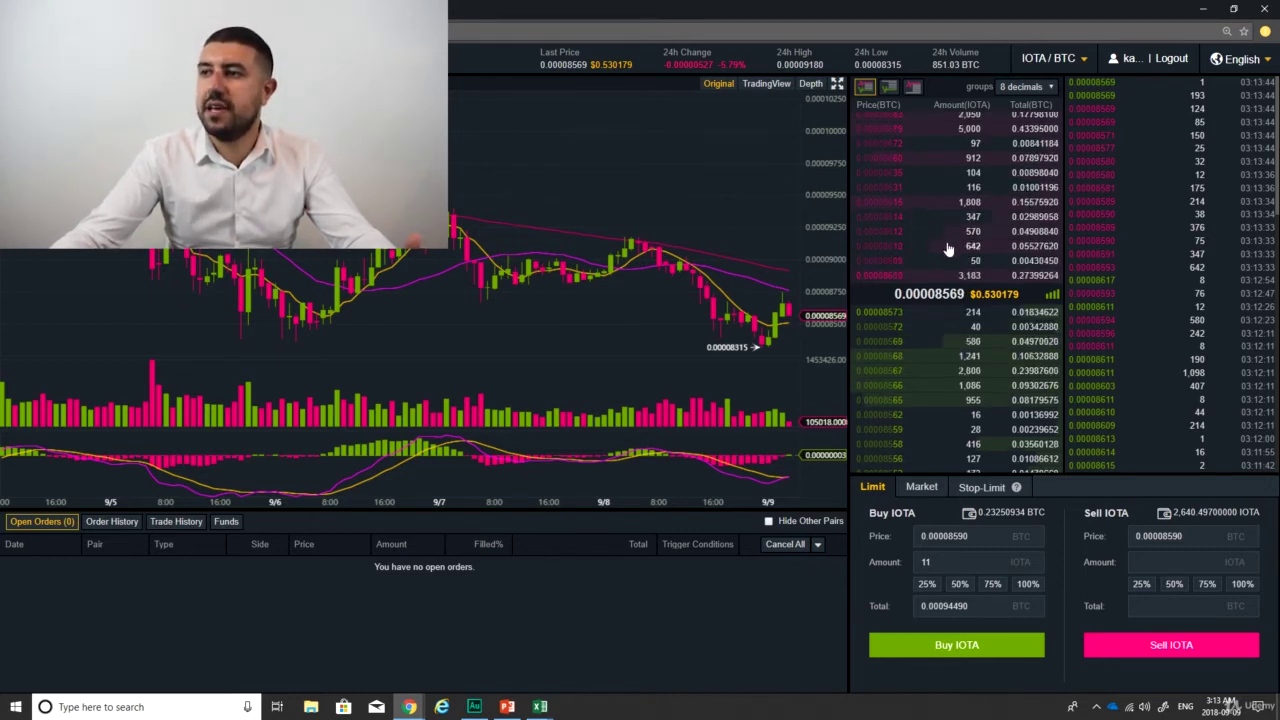
{"action": "left_click", "coordinate": [927, 490]}
{"action": "type", "text": "11"}
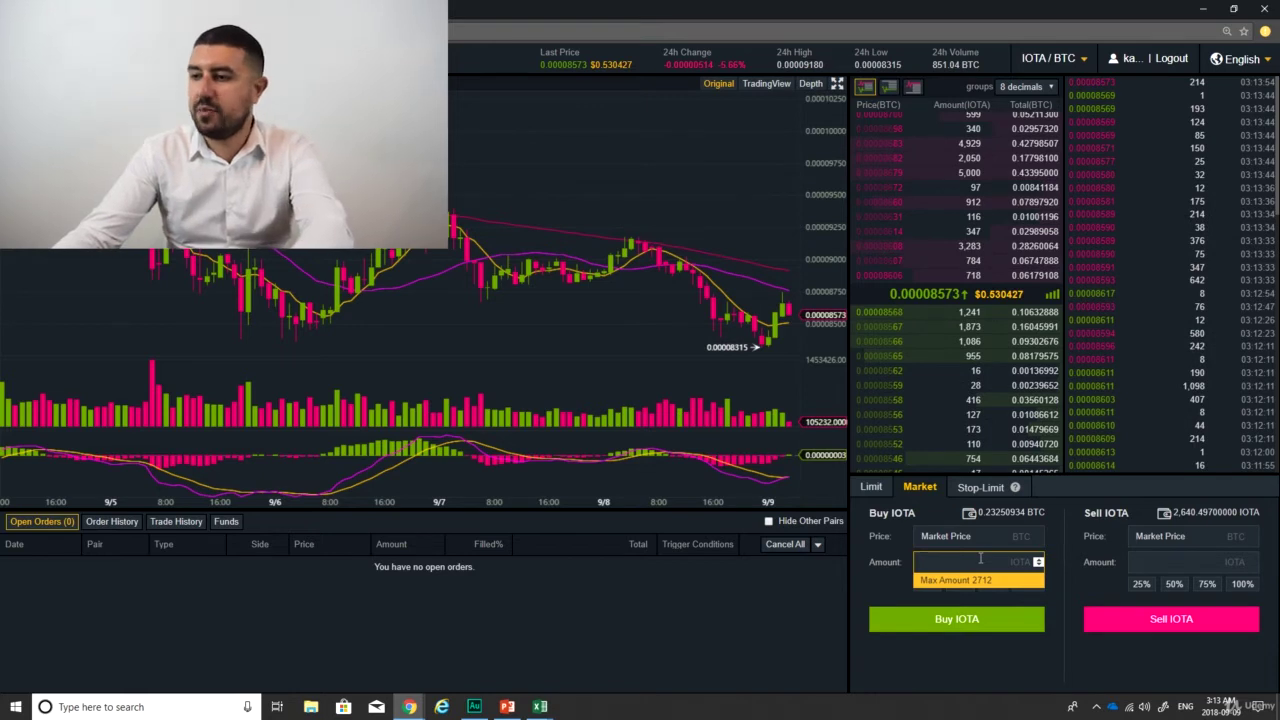
{"action": "left_click", "coordinate": [937, 621]}
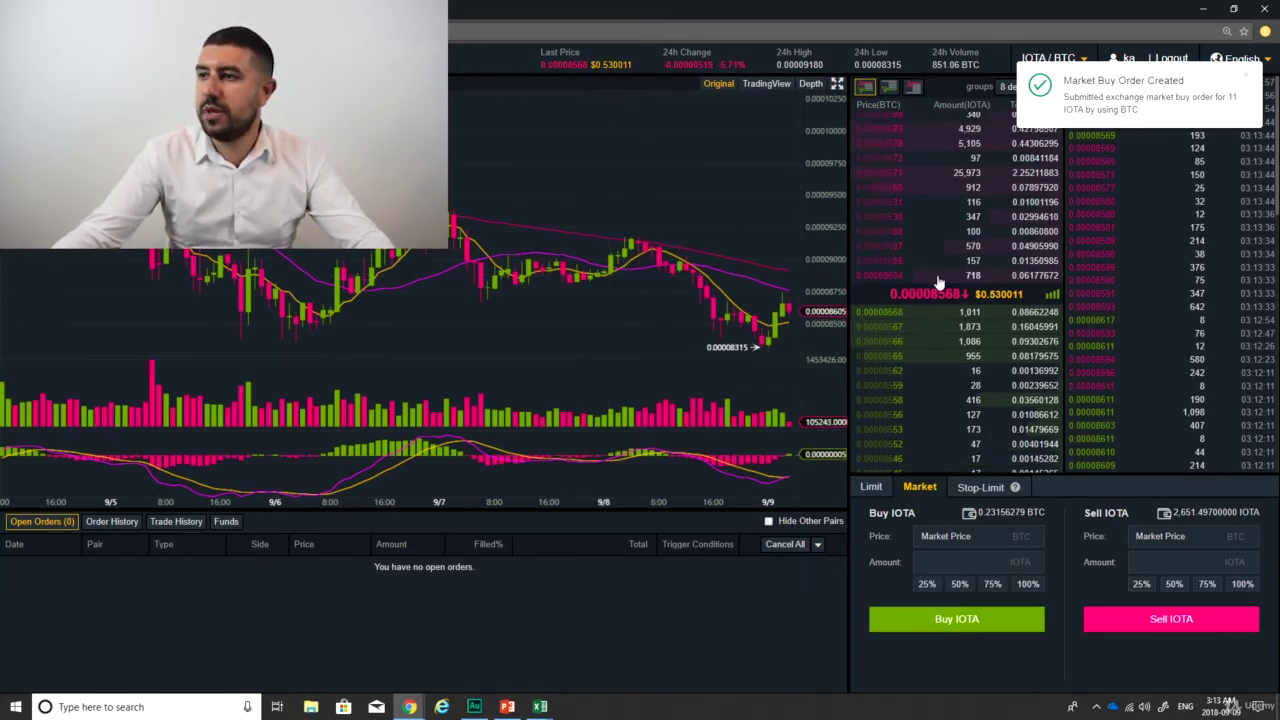
Dismiss the order notification and open the VET/BTC market.
{"action": "left_click", "coordinate": [1247, 85]}
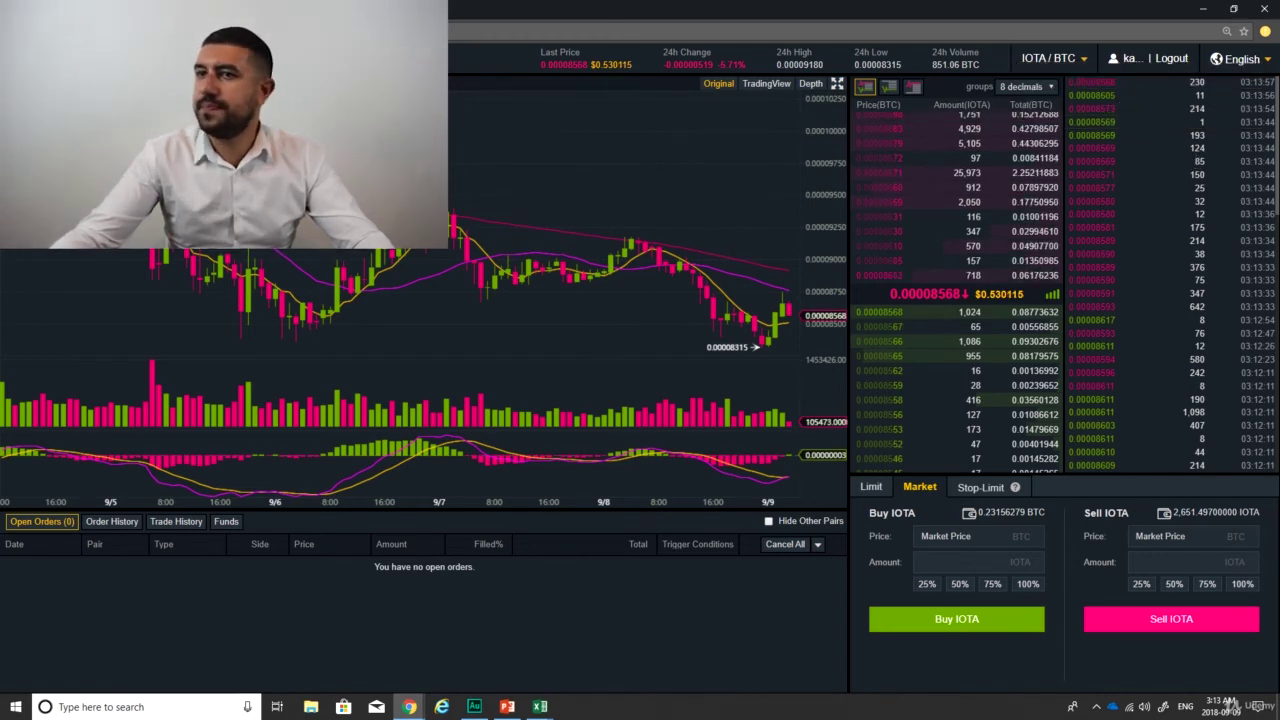
{"action": "left_click_drag", "start_coordinate": [583, 5], "coordinate": [682, 1]}
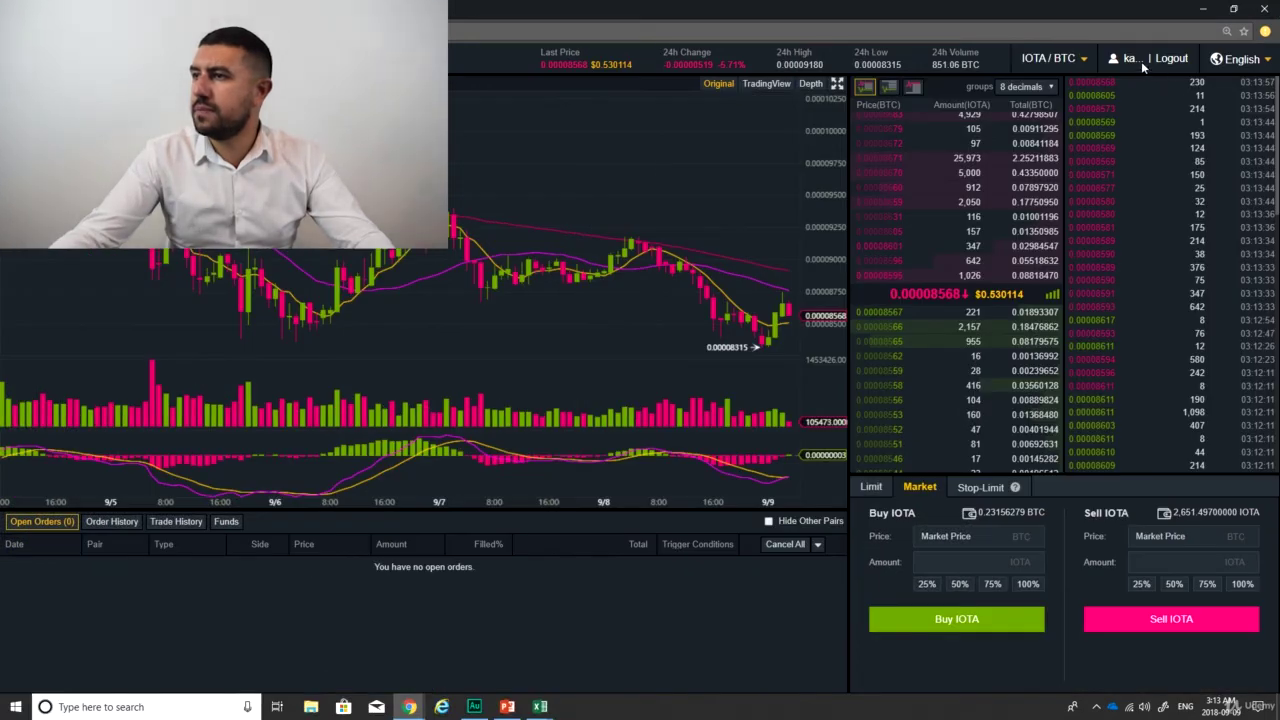
{"action": "left_click", "coordinate": [1067, 65]}
{"action": "left_click", "coordinate": [1038, 86]}
{"action": "type", "text": "vet"}
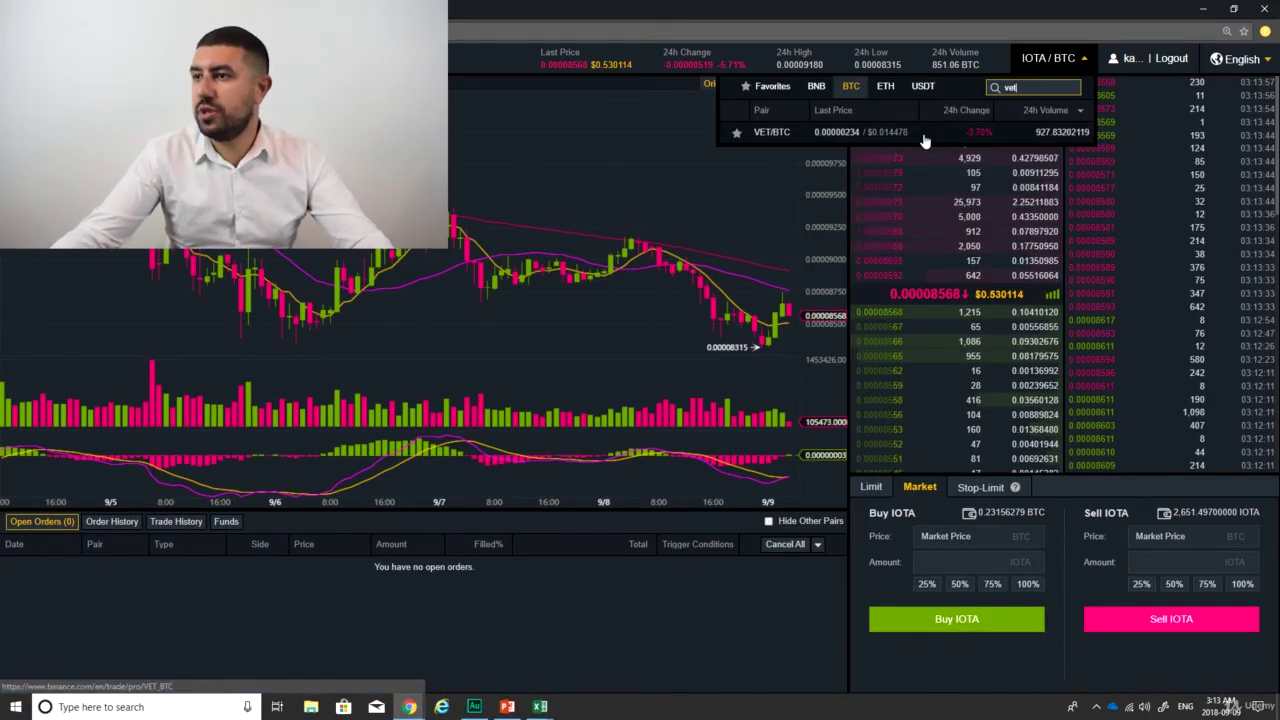
{"action": "left_click", "coordinate": [924, 133]}
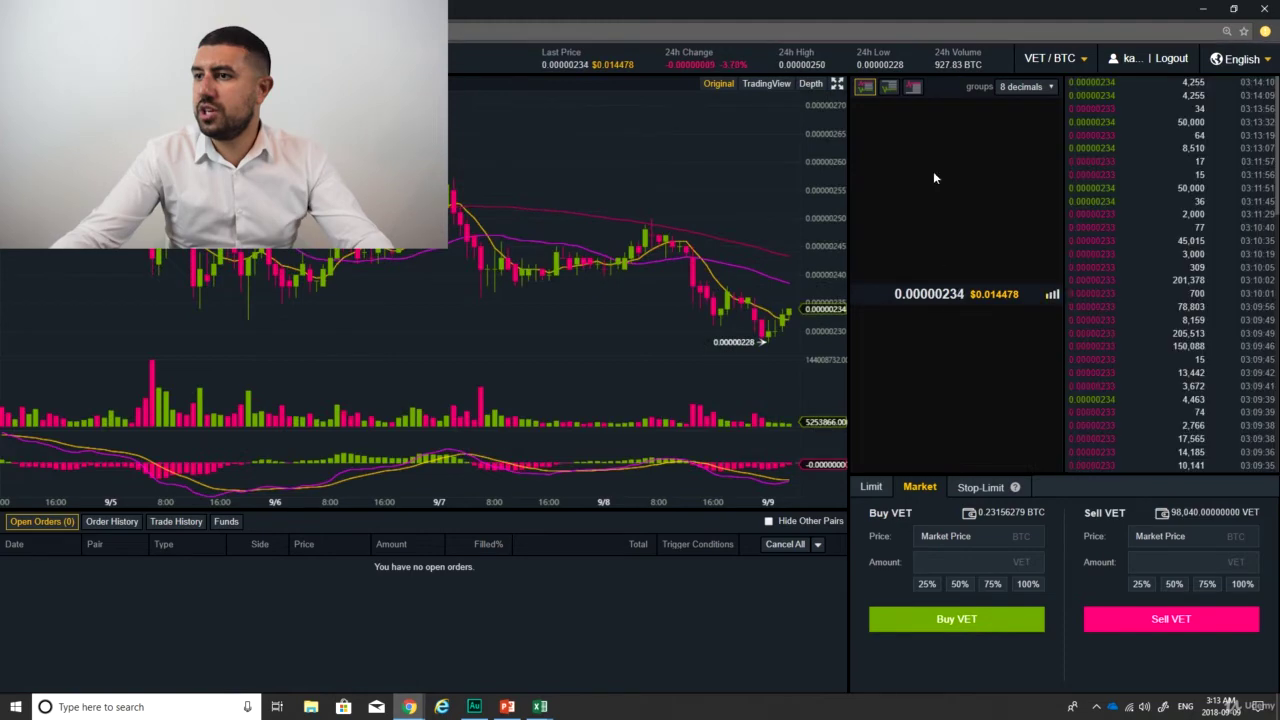
Place a limit buy order for 821 VET at 0.00000233 BTC.
{"action": "left_click_drag", "start_coordinate": [915, 5], "coordinate": [826, 1]}
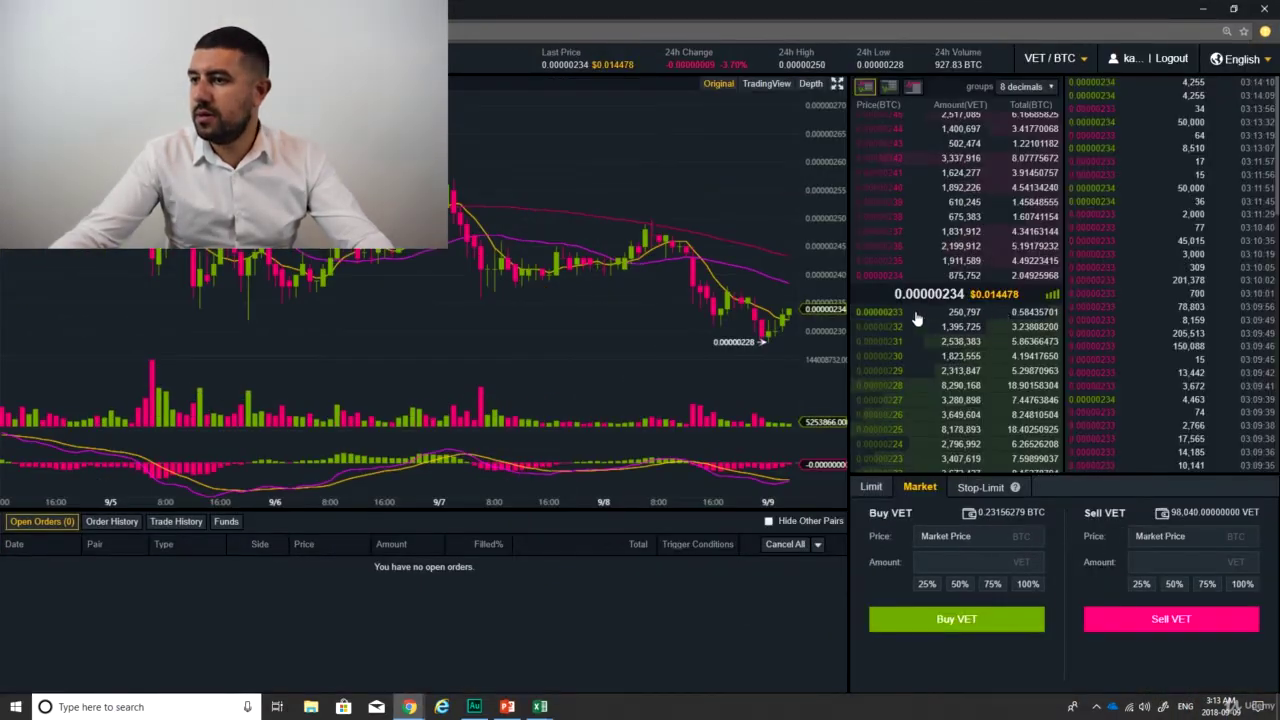
{"action": "left_click", "coordinate": [950, 561]}
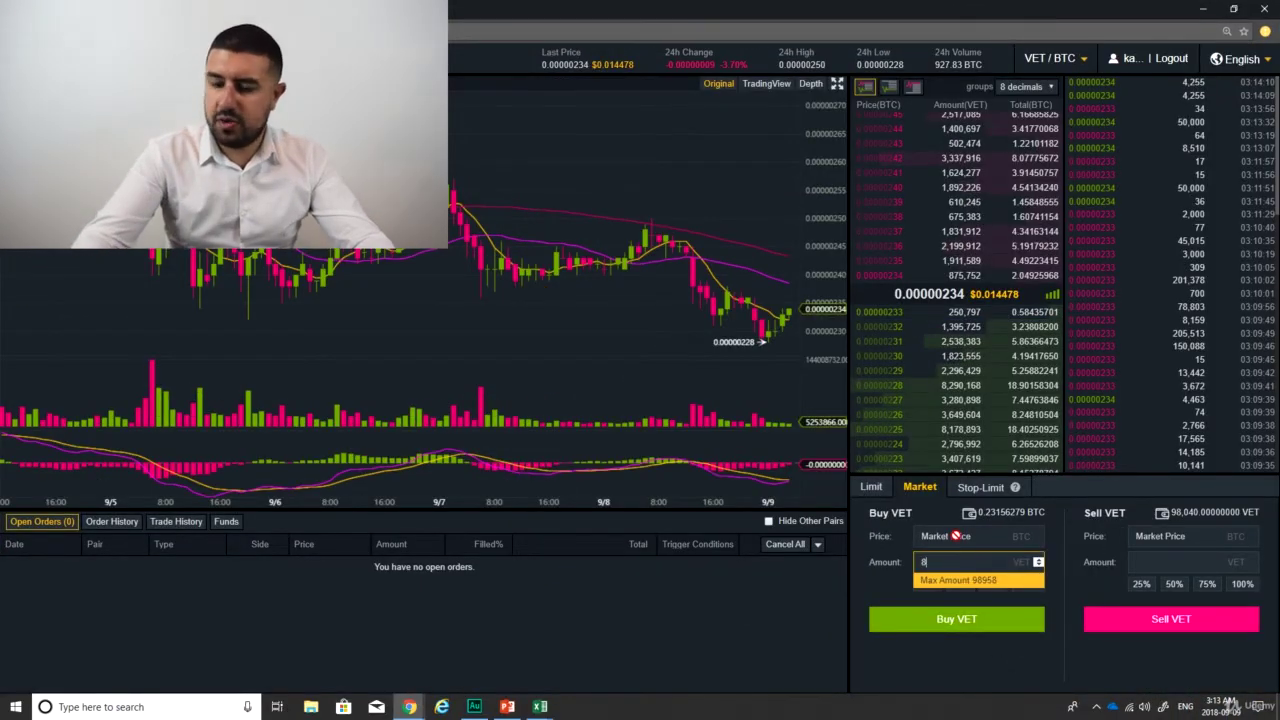
{"action": "type", "text": "821"}
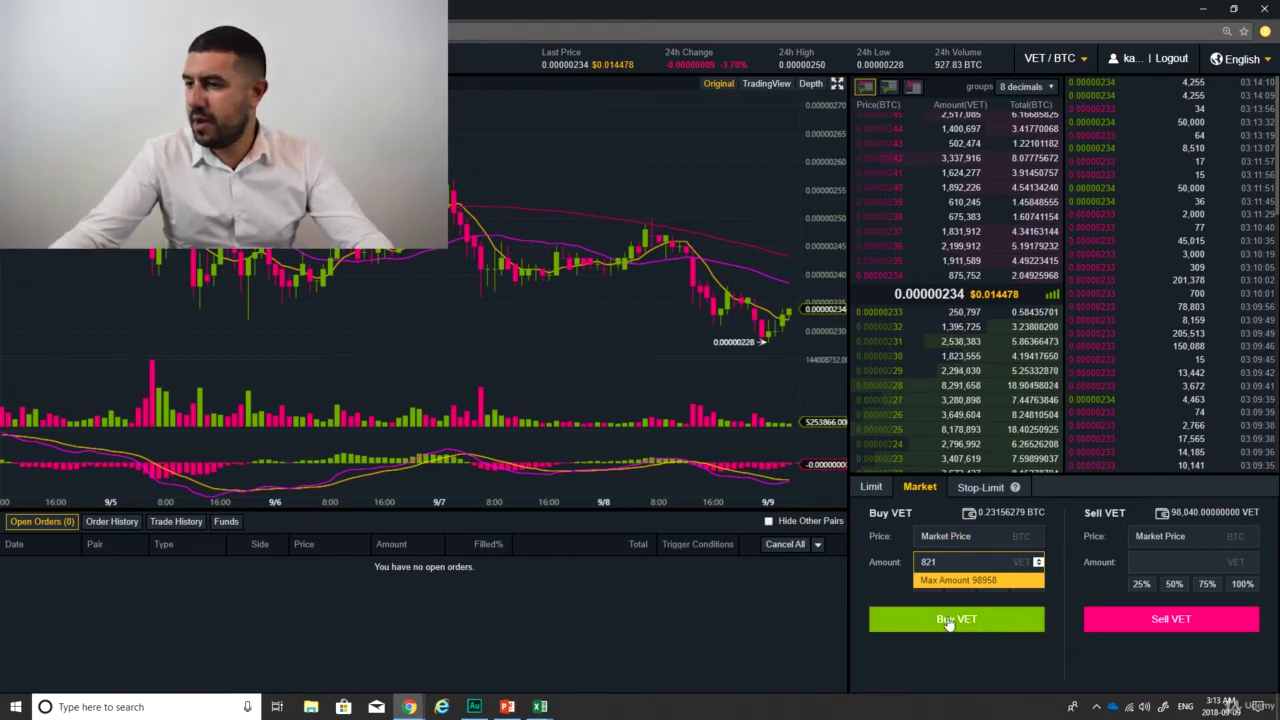
{"action": "left_click", "coordinate": [871, 487]}
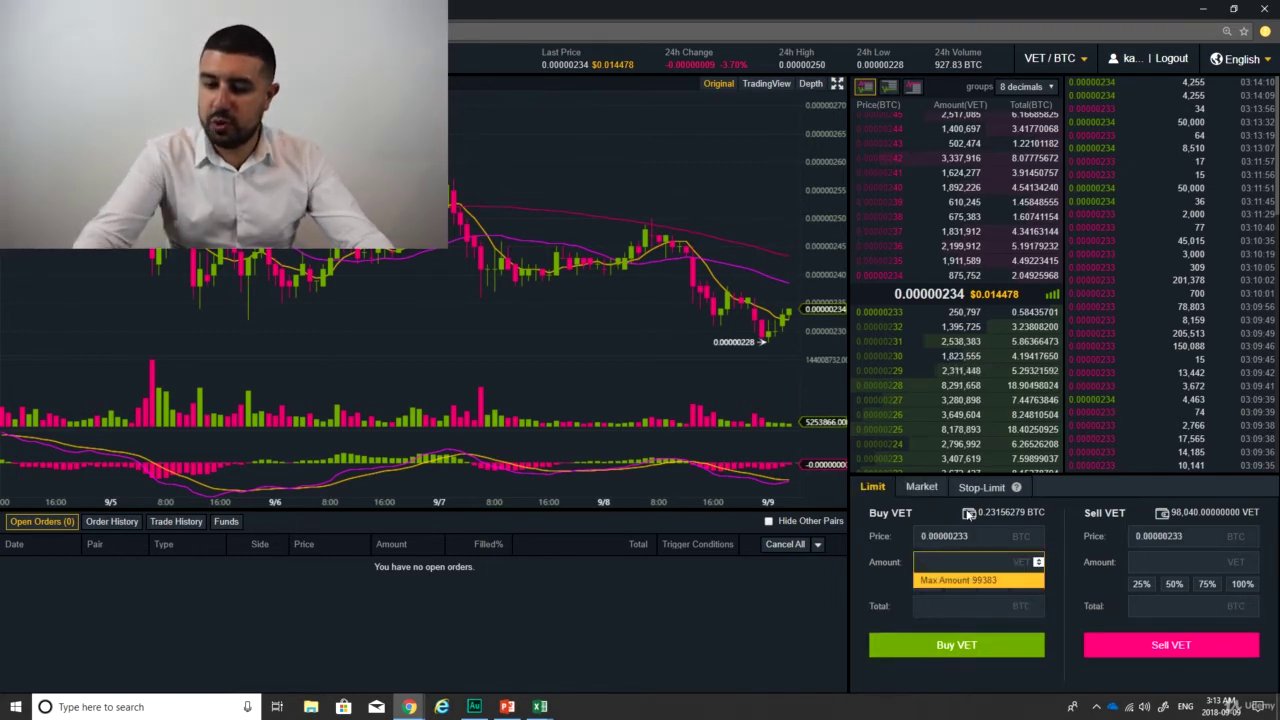
{"action": "type", "text": "821"}
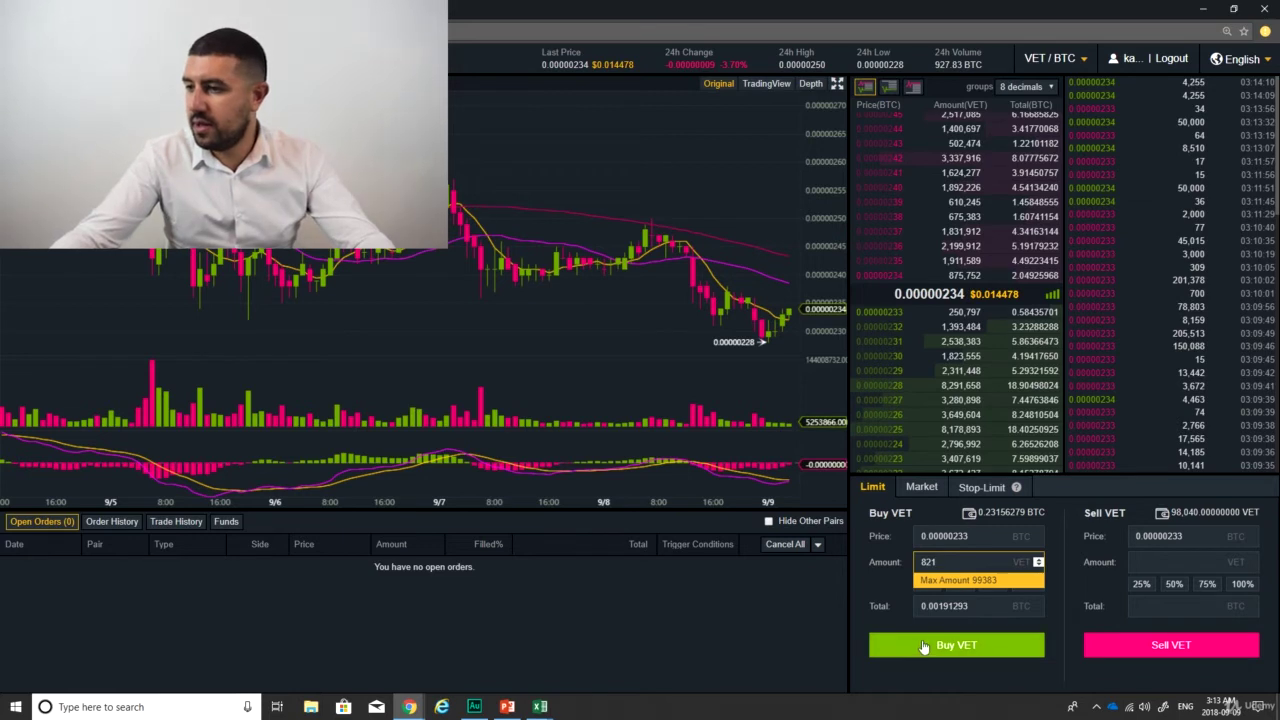
{"action": "left_click", "coordinate": [924, 647]}
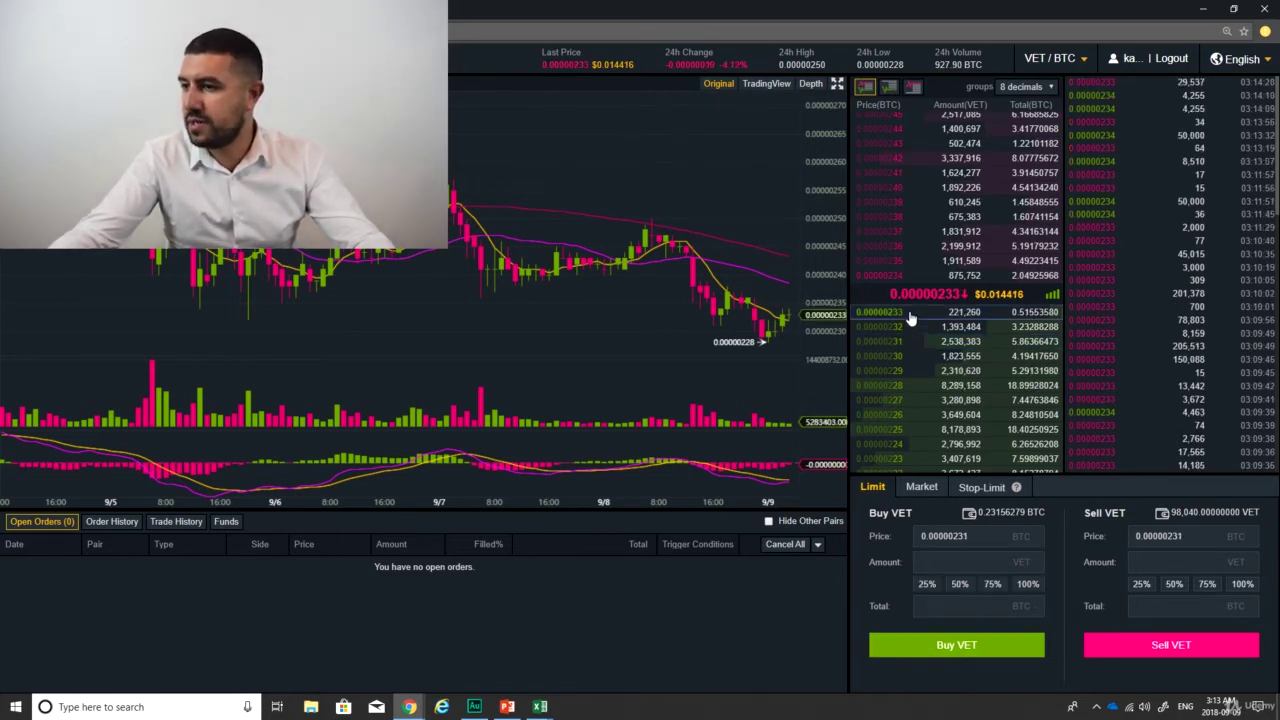
{"action": "left_click", "coordinate": [956, 556]}
{"action": "type", "text": "821"}
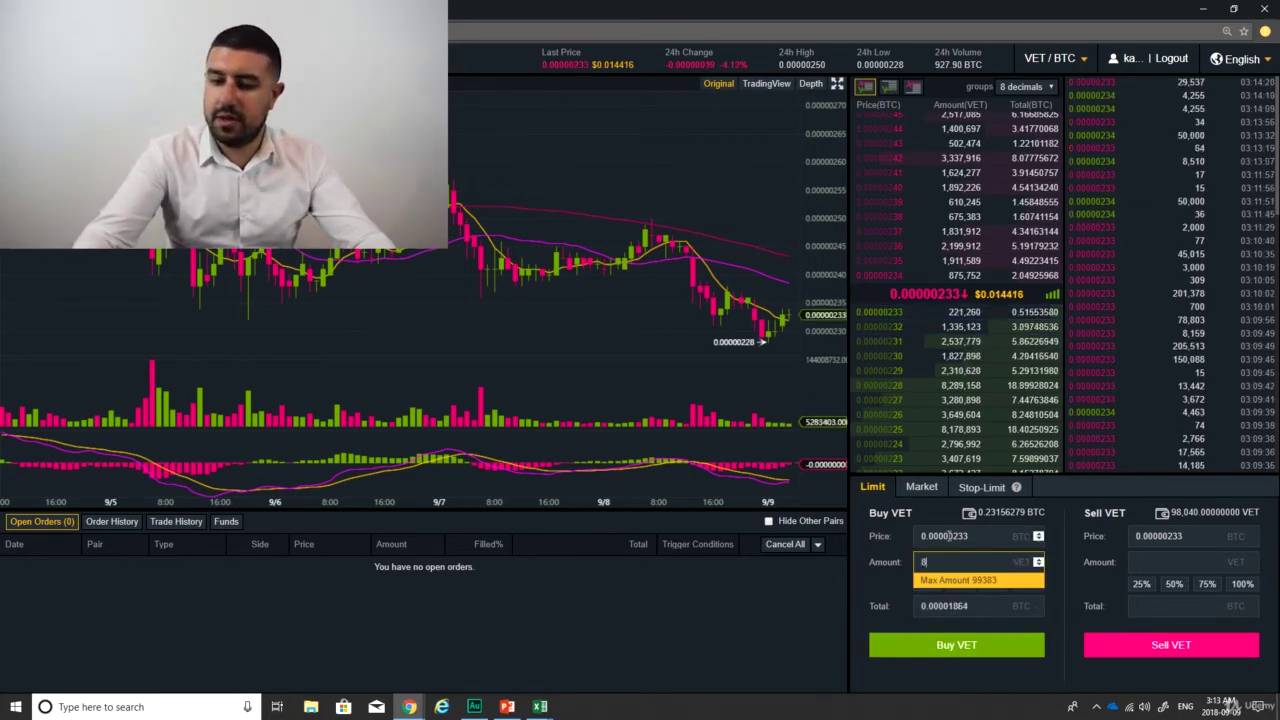
{"action": "left_click", "coordinate": [930, 647]}
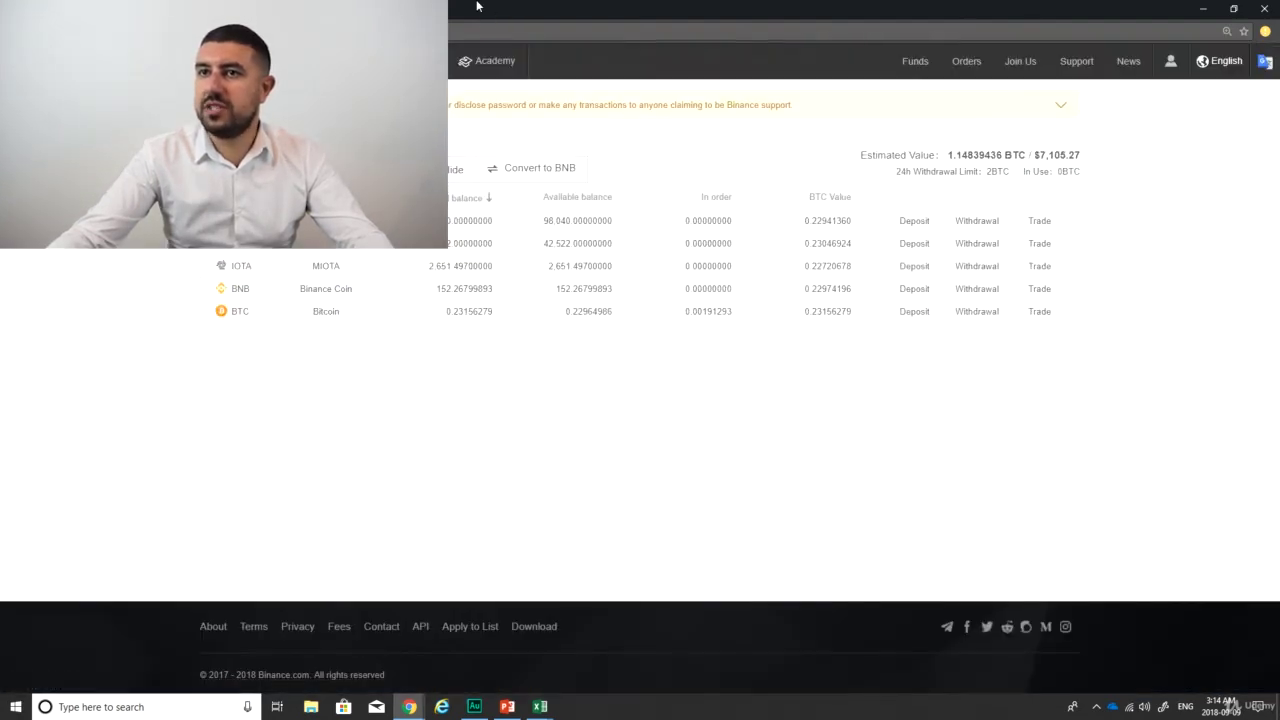
Switch to the rebalancing sheet and paste the five coins' current values, allocations and target quantities below the table from E13 as formatted static values.
{"action": "left_click_drag", "start_coordinate": [477, 6], "coordinate": [998, 22]}
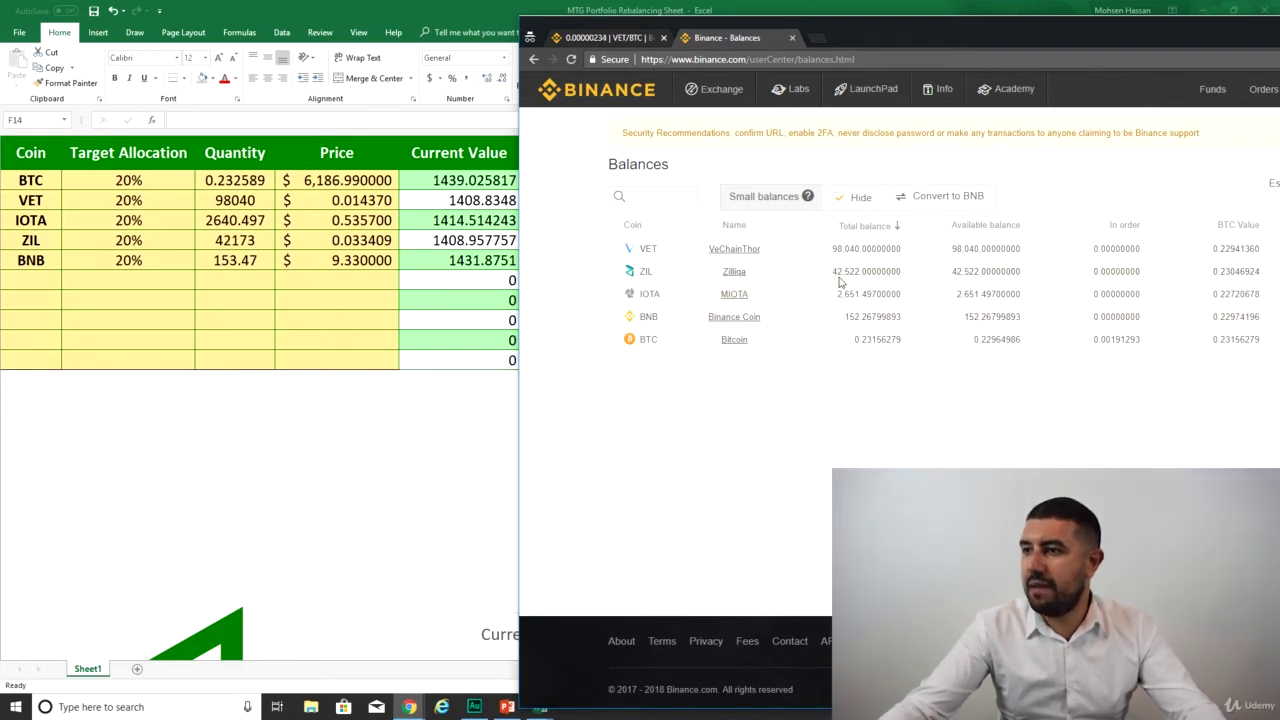
{"action": "left_click", "coordinate": [246, 246]}
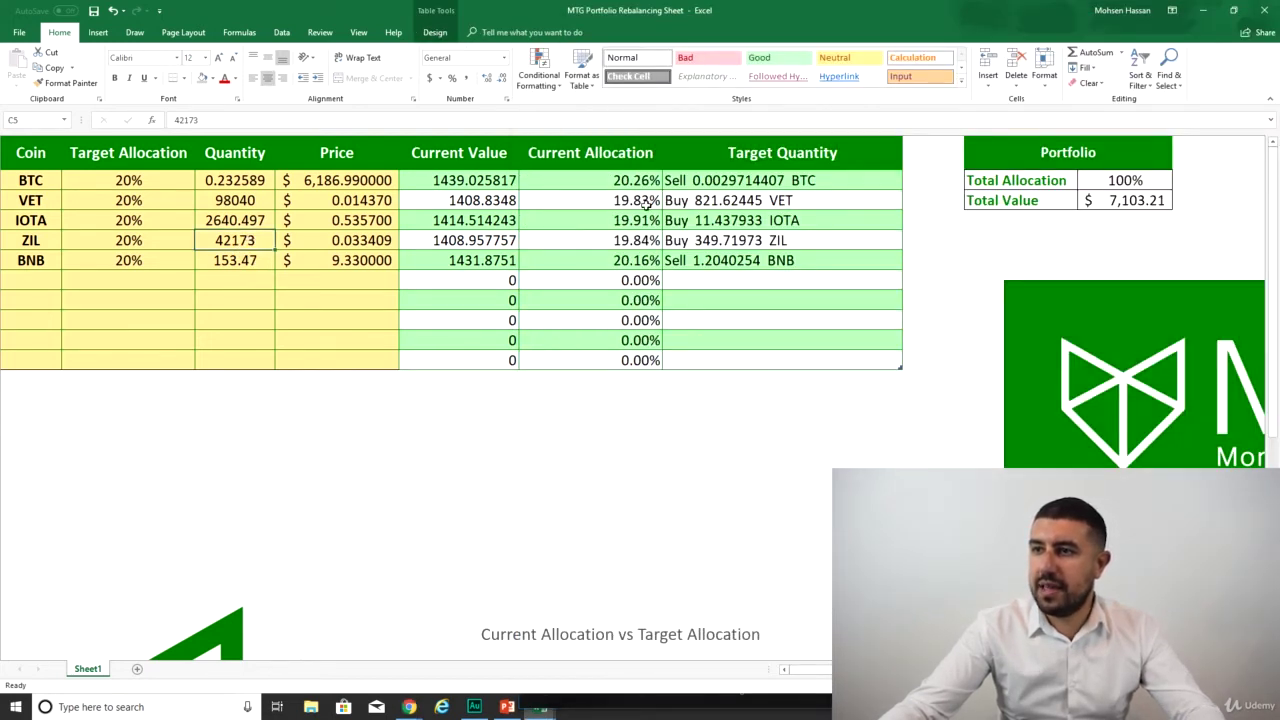
{"action": "left_click", "coordinate": [463, 180]}
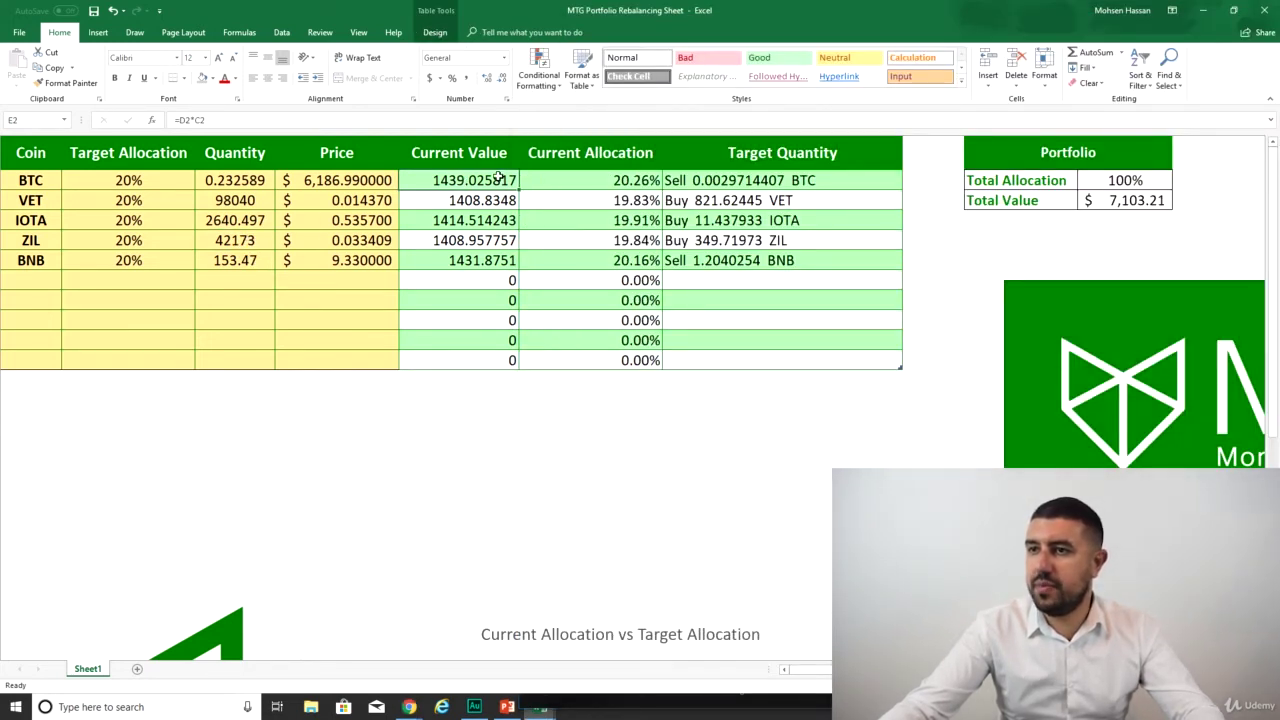
{"action": "left_click_drag", "start_coordinate": [787, 282], "coordinate": [837, 266]}
{"action": "key", "text": "ctrl+c"}
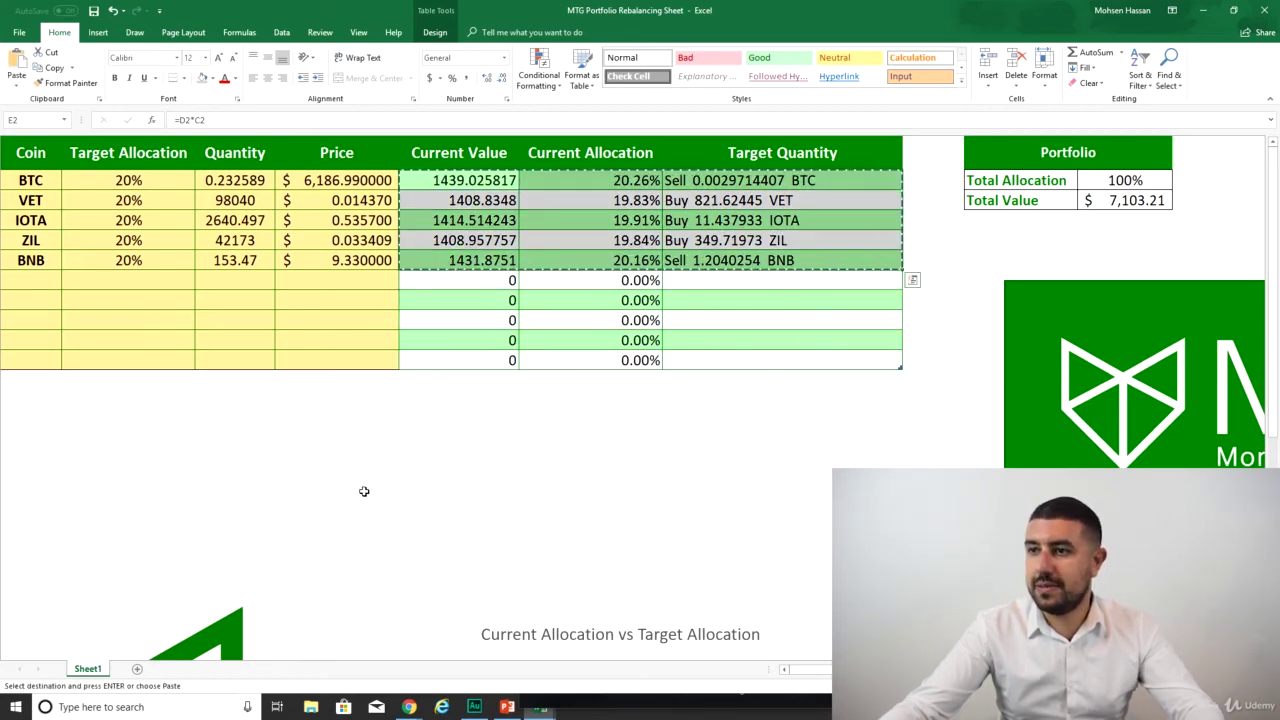
{"action": "left_click", "coordinate": [457, 400]}
{"action": "right_click", "coordinate": [460, 403]}
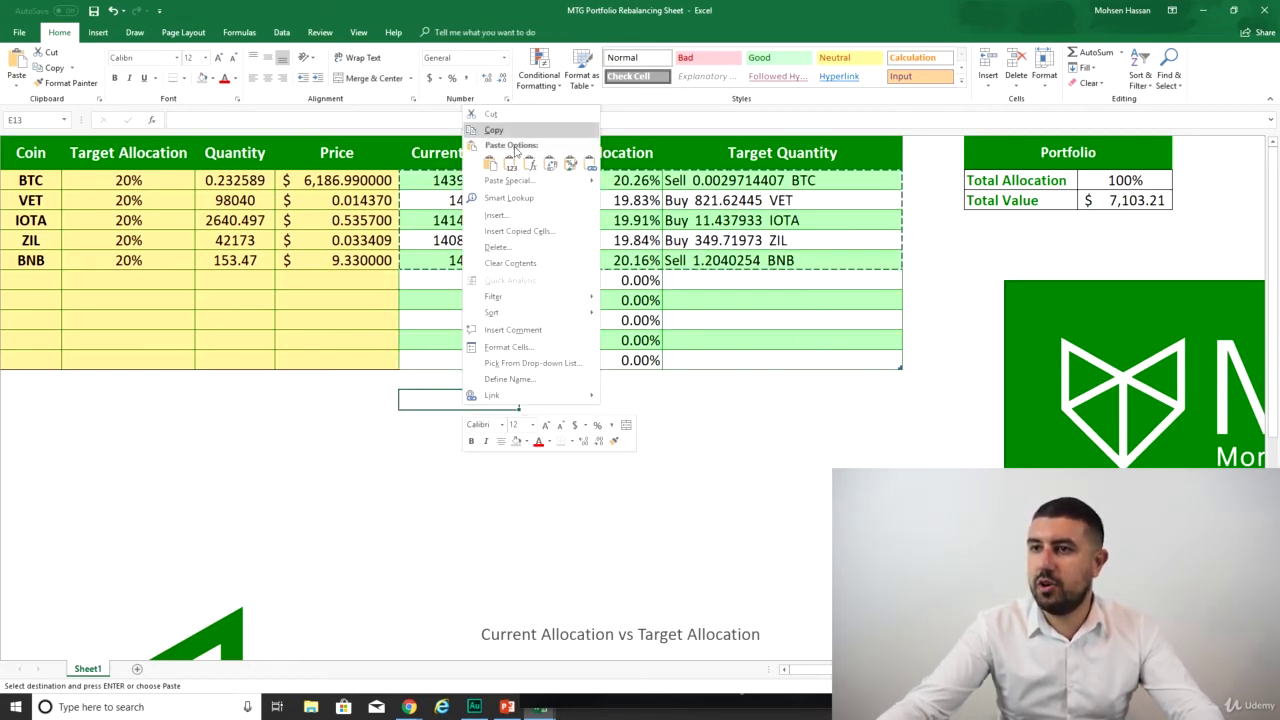
{"action": "left_click", "coordinate": [510, 163]}
{"action": "right_click", "coordinate": [480, 405]}
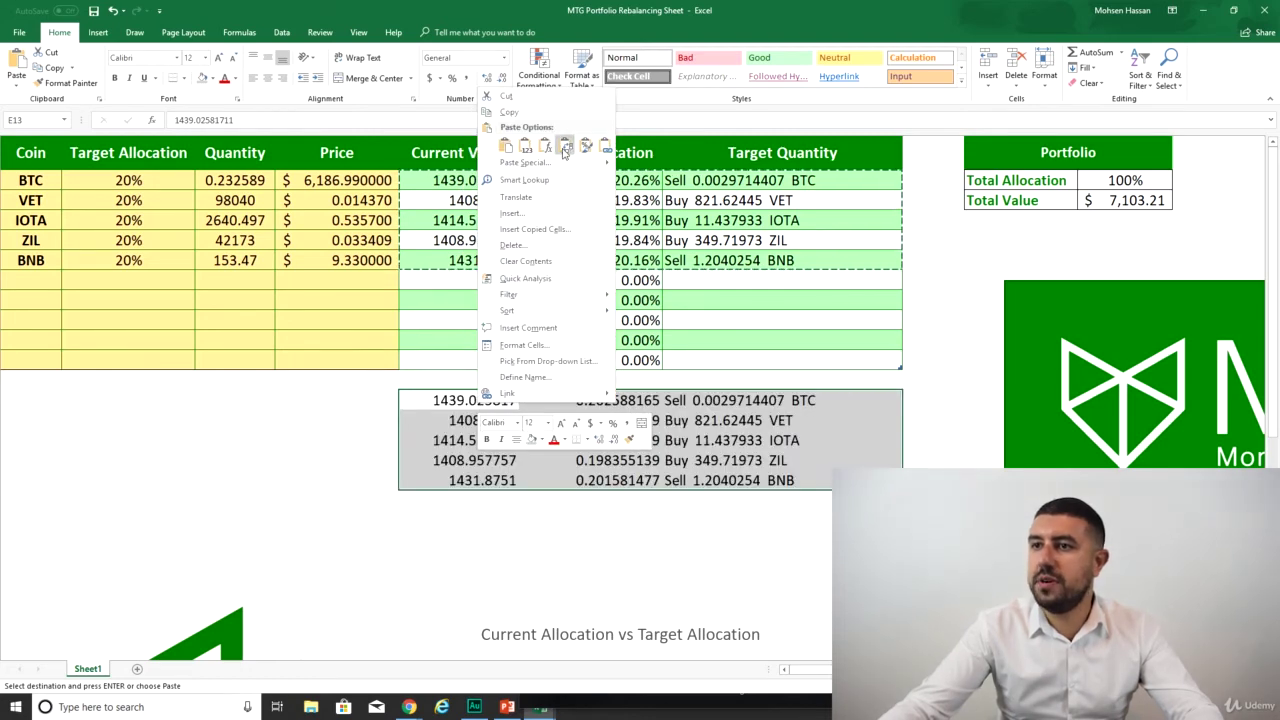
{"action": "left_click", "coordinate": [586, 146]}
{"action": "left_click", "coordinate": [425, 538]}
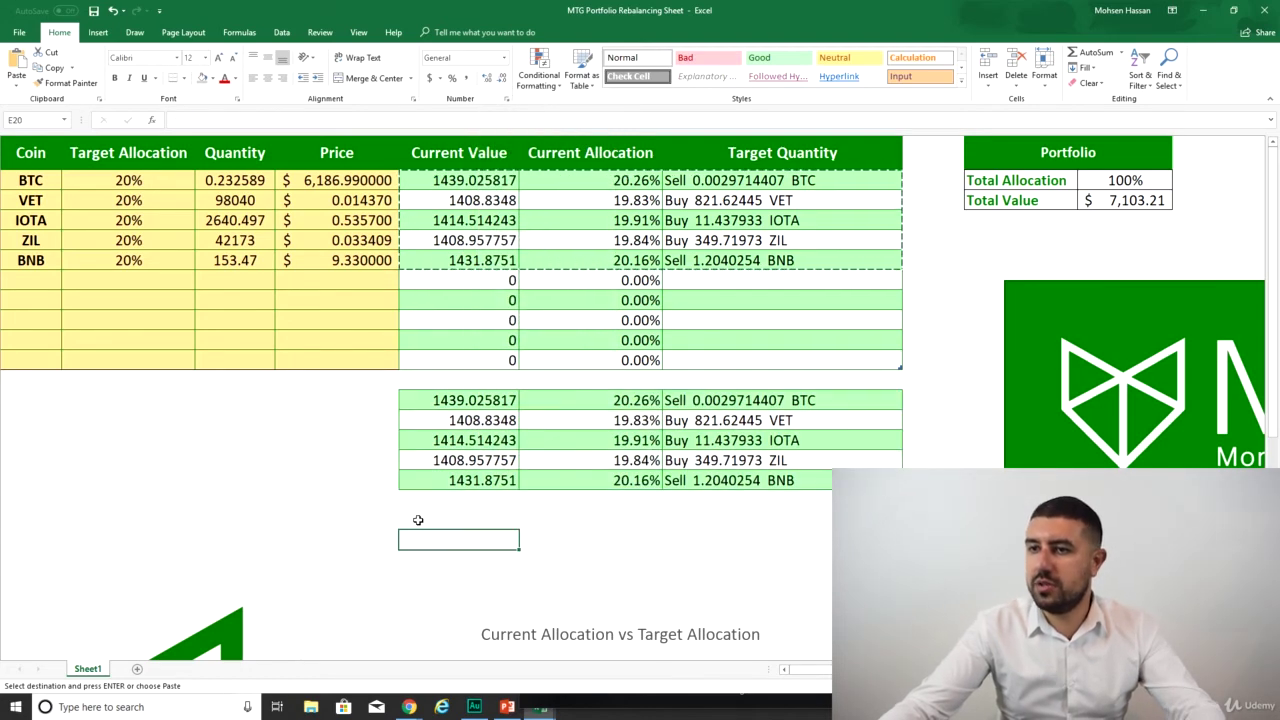
{"action": "key", "text": "Escape"}
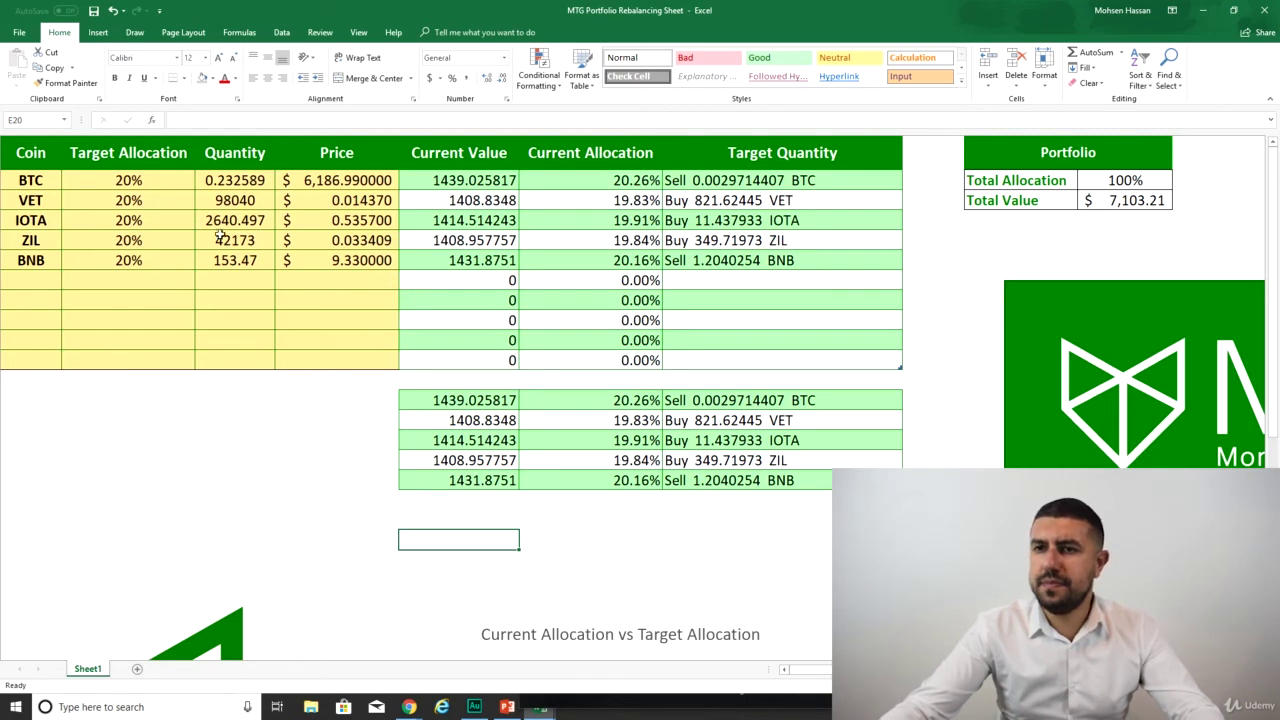
Check the ZIL balance on Binance and set the ZIL quantity in the sheet to 42522.
{"action": "left_click", "coordinate": [409, 707]}
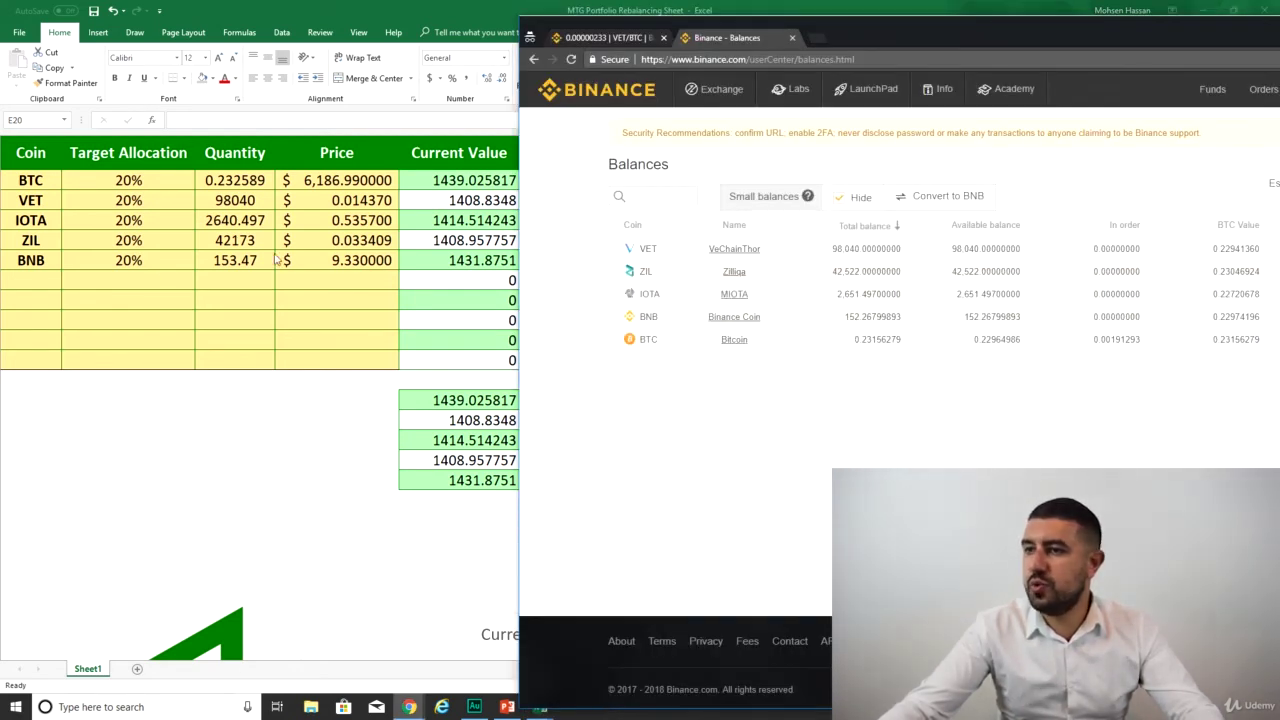
{"action": "key", "text": "alt+Tab"}
{"action": "left_click", "coordinate": [231, 241]}
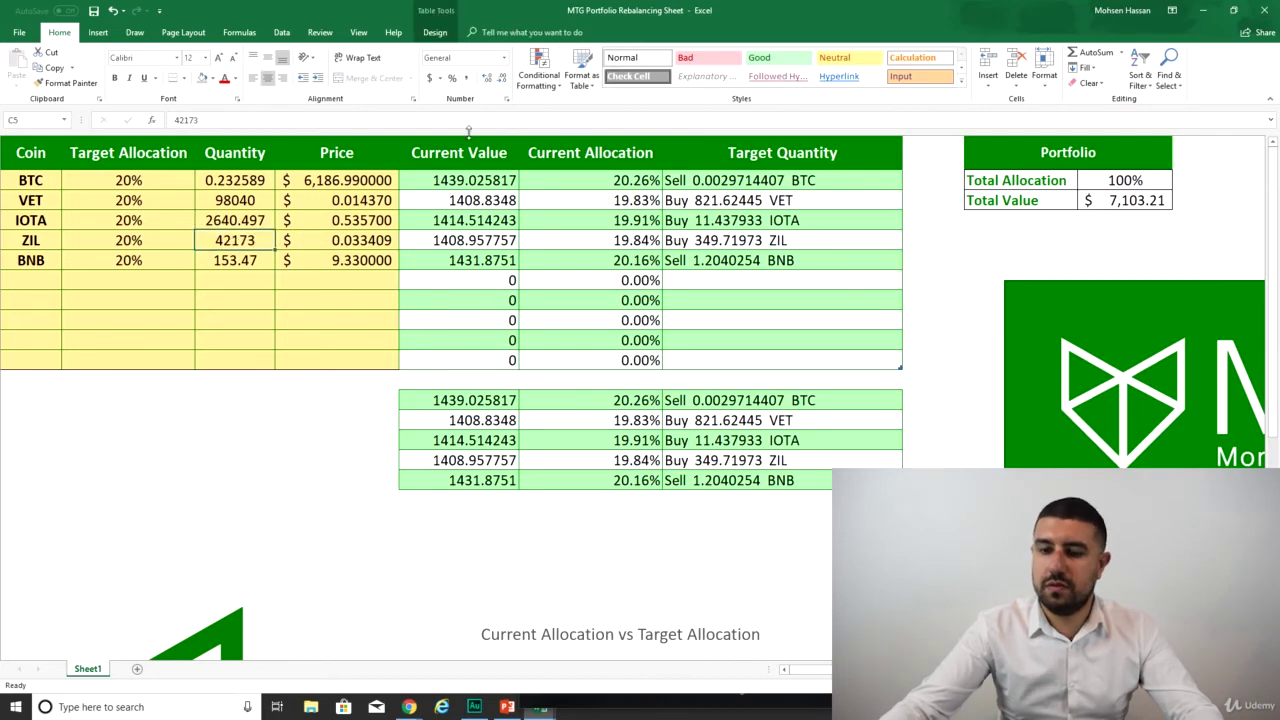
{"action": "type", "text": "42522"}
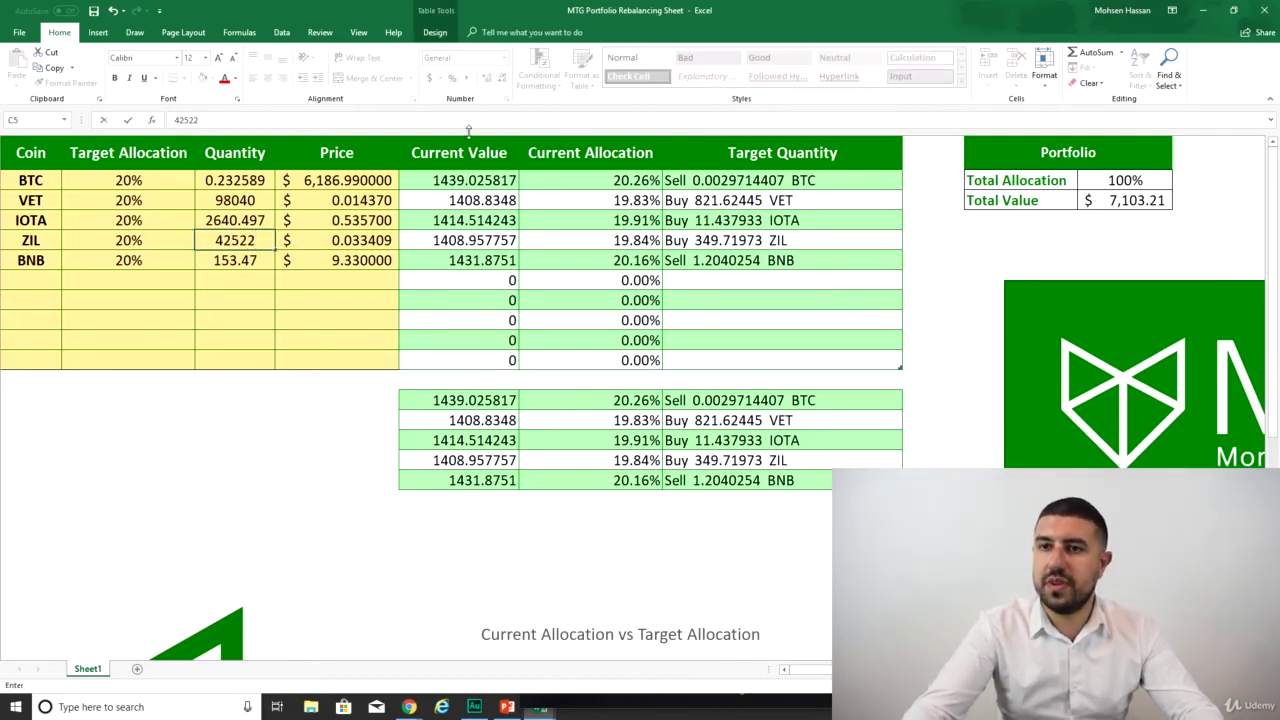
{"action": "key", "text": "Return"}
Check the IOTA balance on Binance and set the IOTA quantity in the sheet to 2651.497.
{"action": "key", "text": "alt+Tab"}
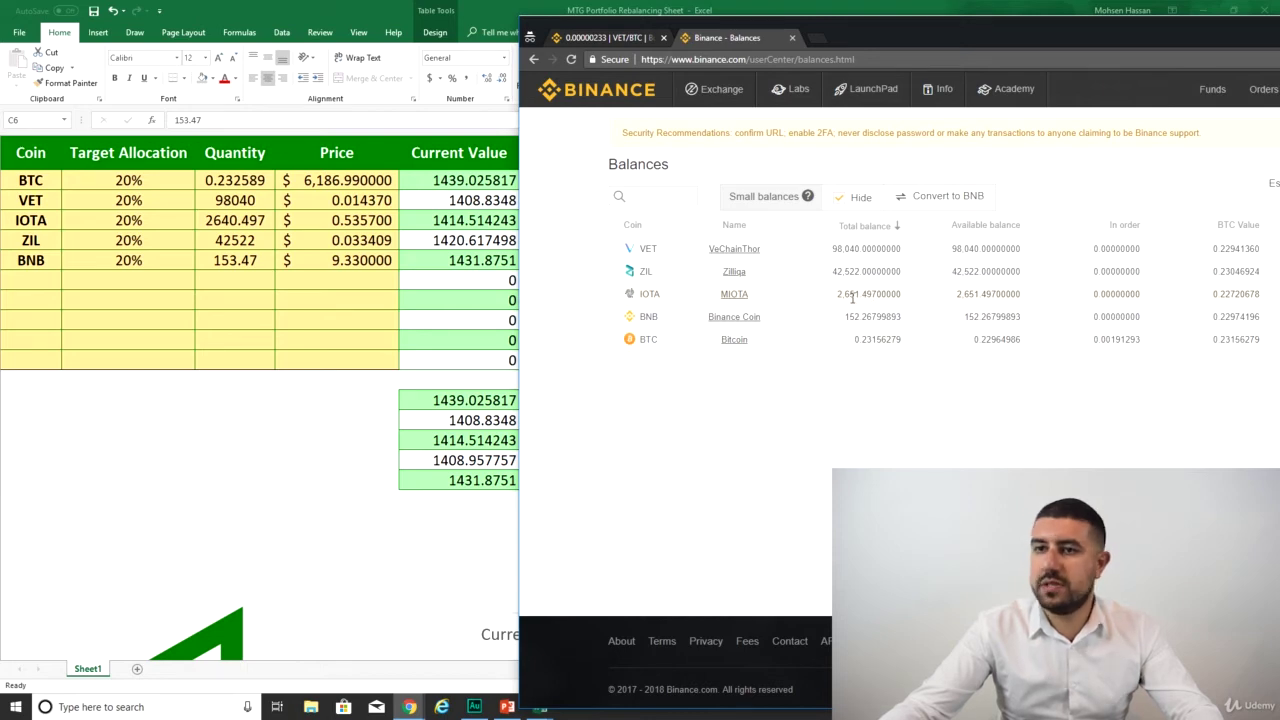
{"action": "left_click", "coordinate": [200, 218]}
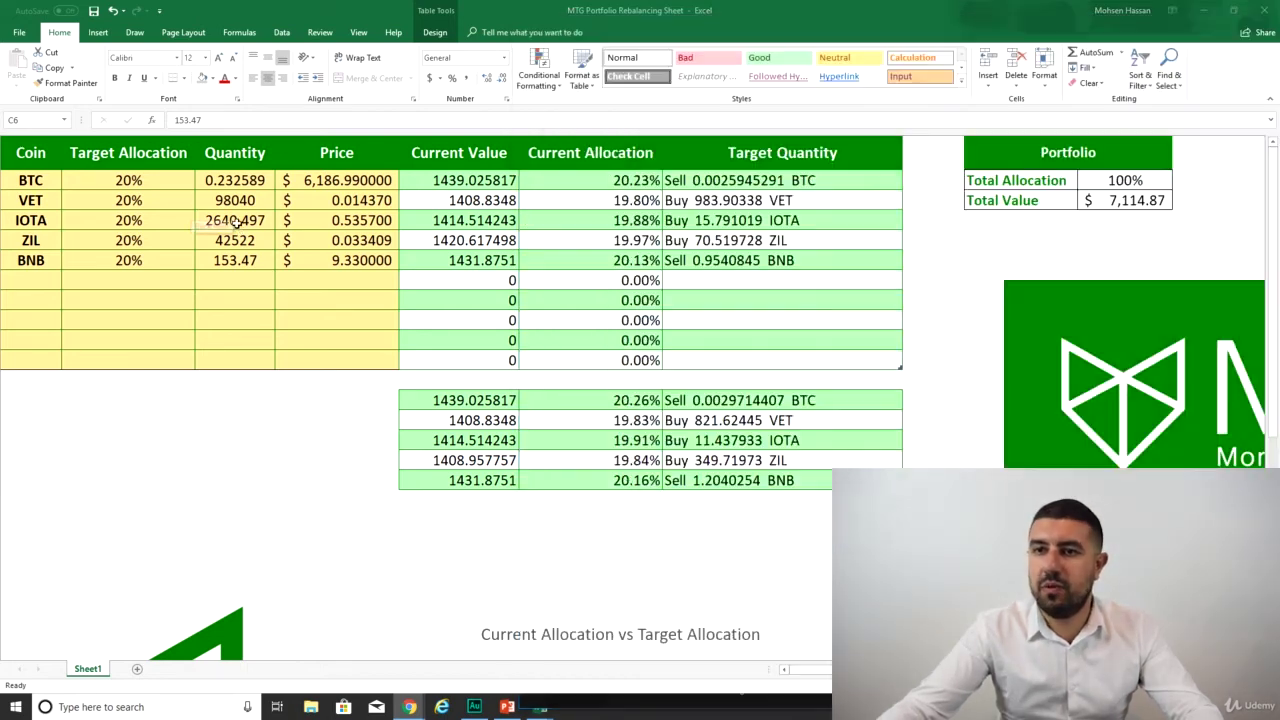
{"action": "left_click", "coordinate": [189, 120]}
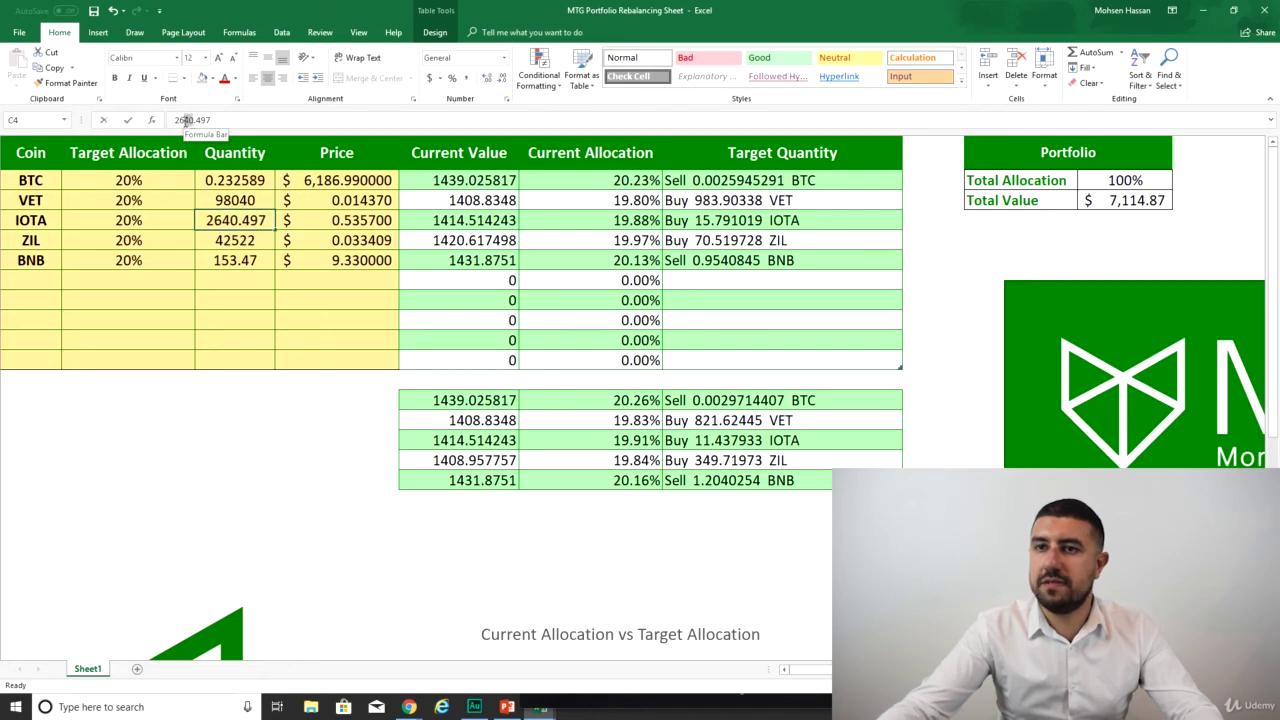
{"action": "type", "text": "51"}
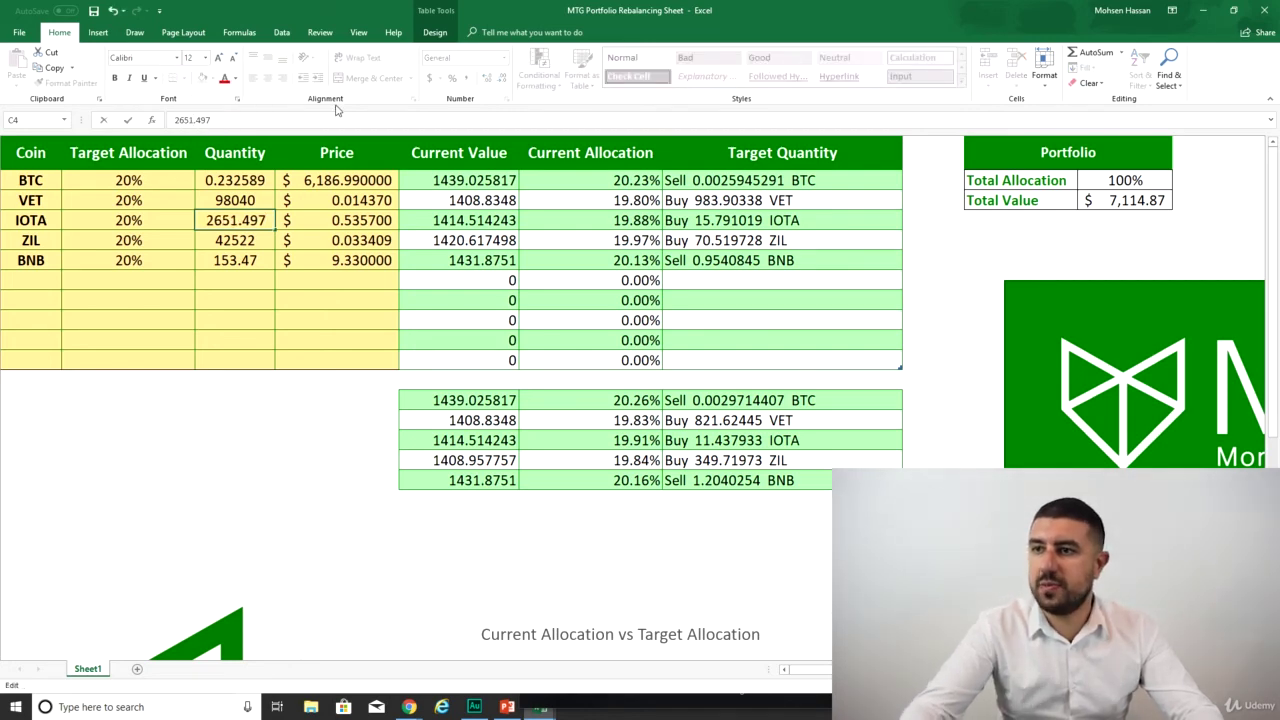
{"action": "key", "text": "Return"}
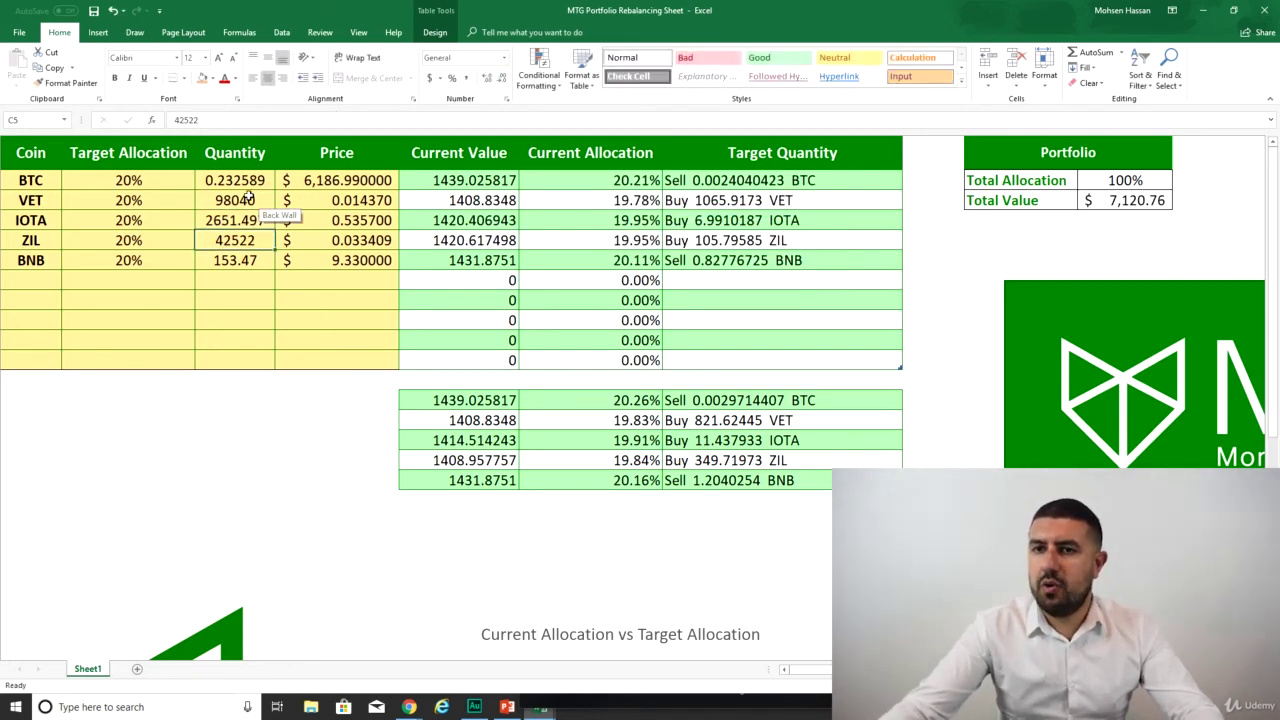
Return to the VET/BTC market on Binance and cancel the open limit buy order for 821 VET.
{"action": "left_click", "coordinate": [576, 706]}
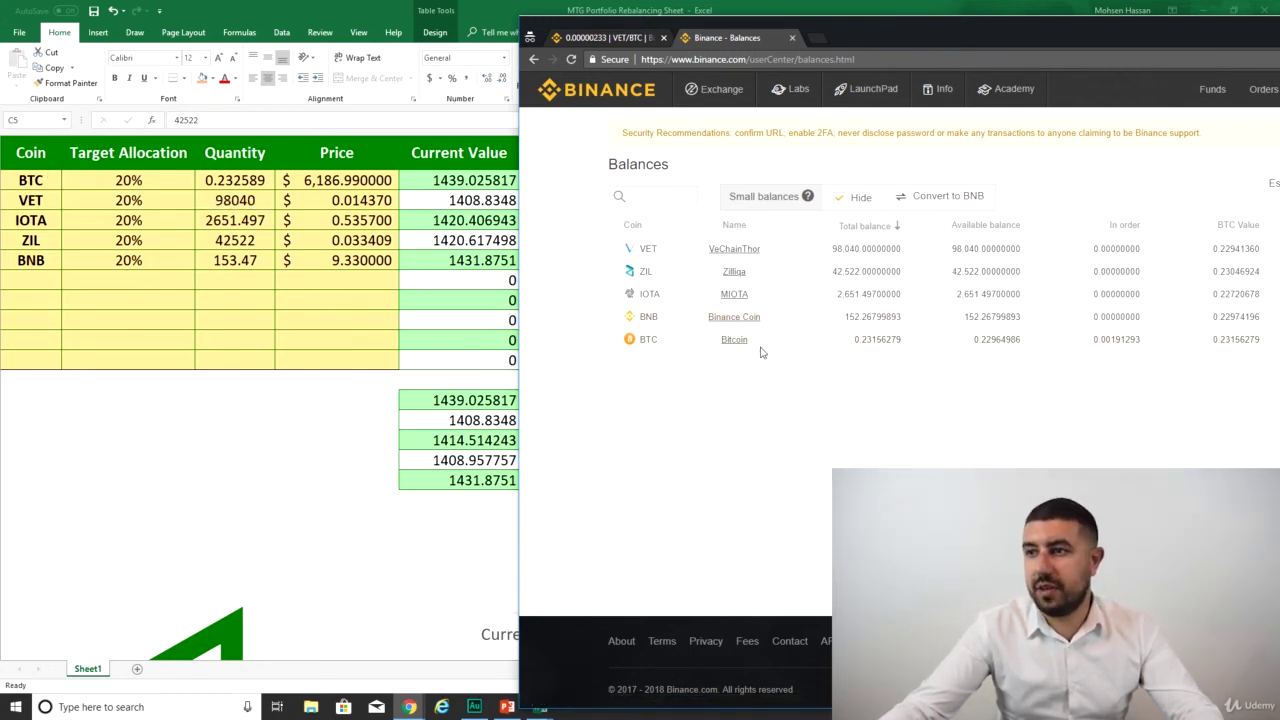
{"action": "left_click", "coordinate": [605, 37]}
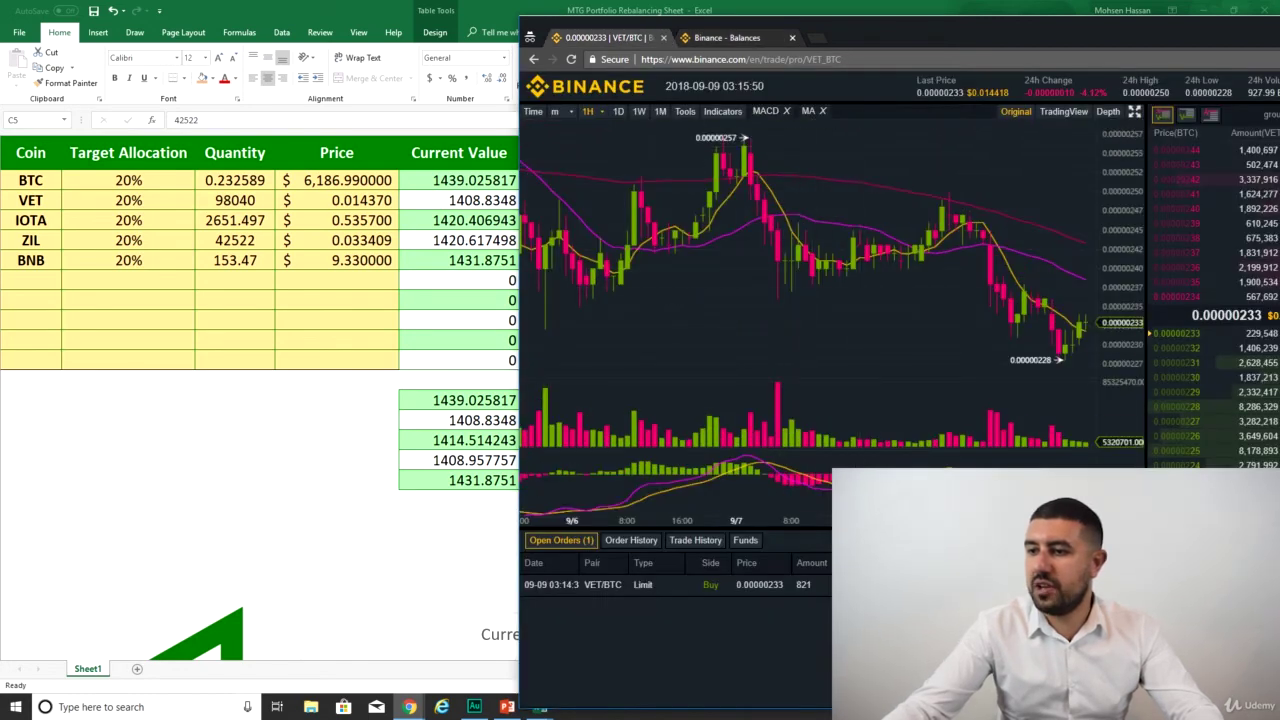
{"action": "left_click_drag", "start_coordinate": [977, 27], "coordinate": [756, 37]}
{"action": "double_click", "coordinate": [756, 37]}
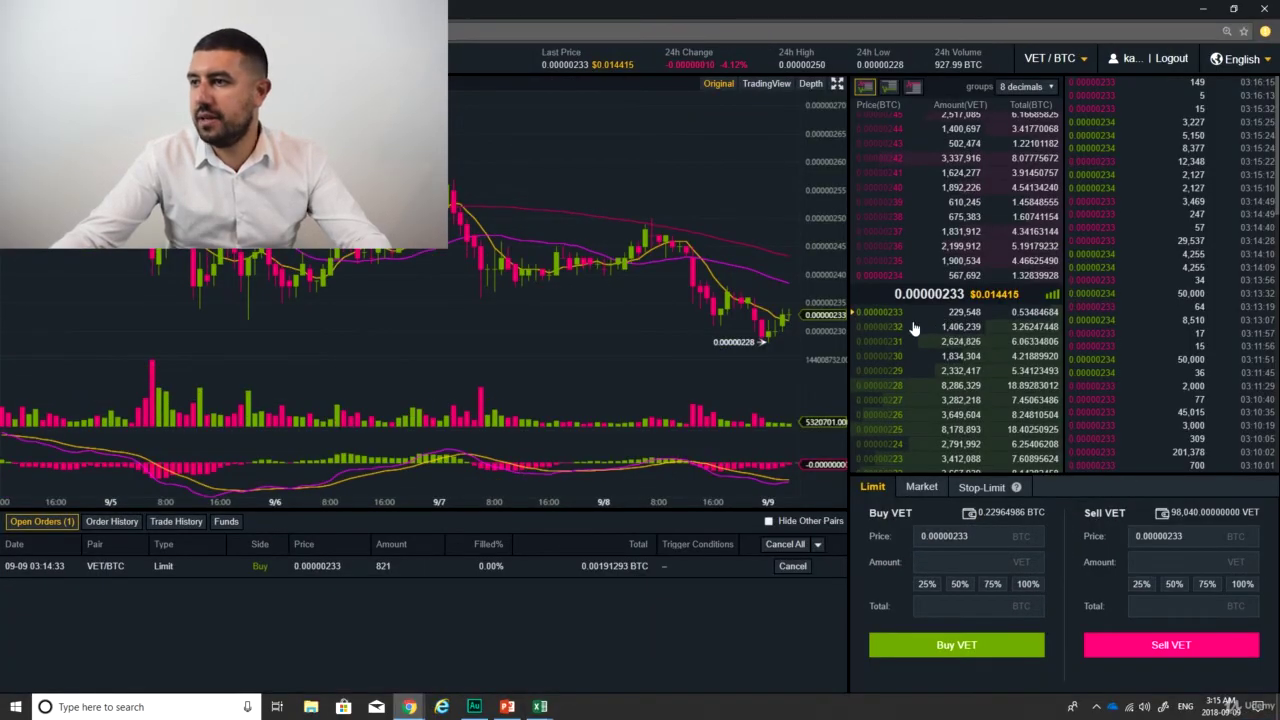
{"action": "left_click", "coordinate": [795, 567]}
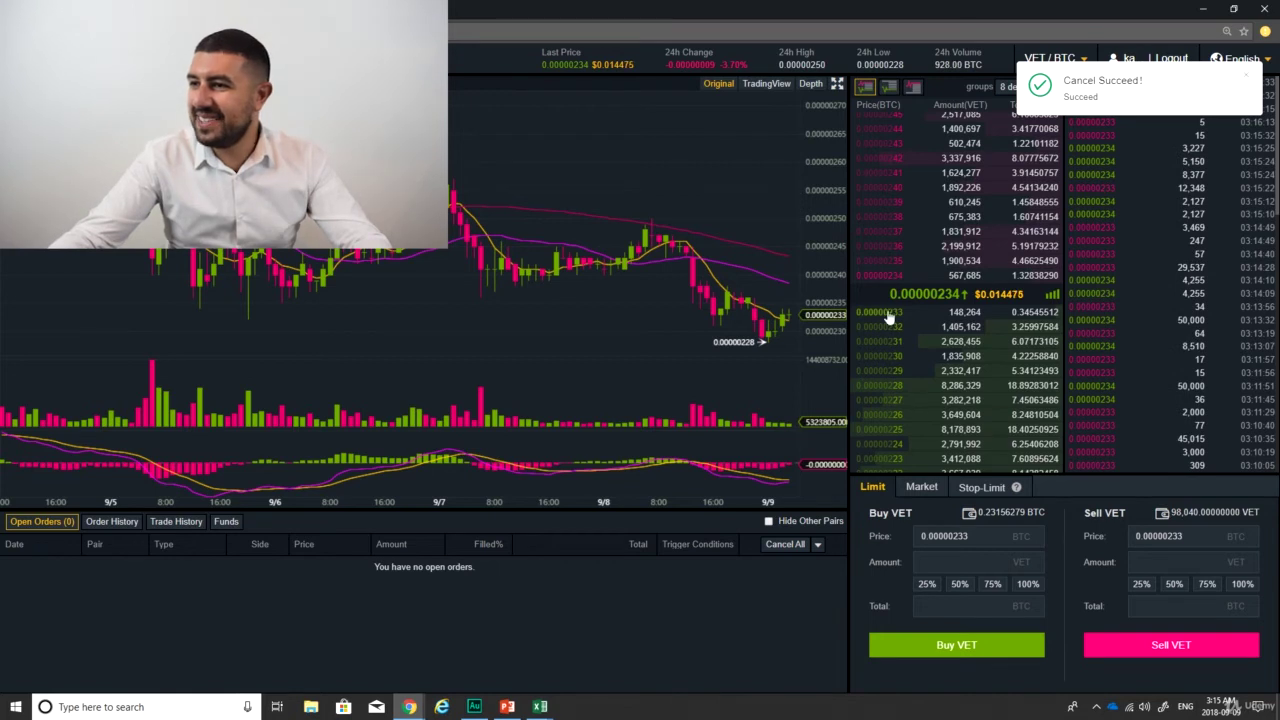
Place a limit buy order for 821 VET at a price of 0.00000234 BTC.
{"action": "left_click", "coordinate": [893, 276]}
{"action": "left_click", "coordinate": [1003, 562]}
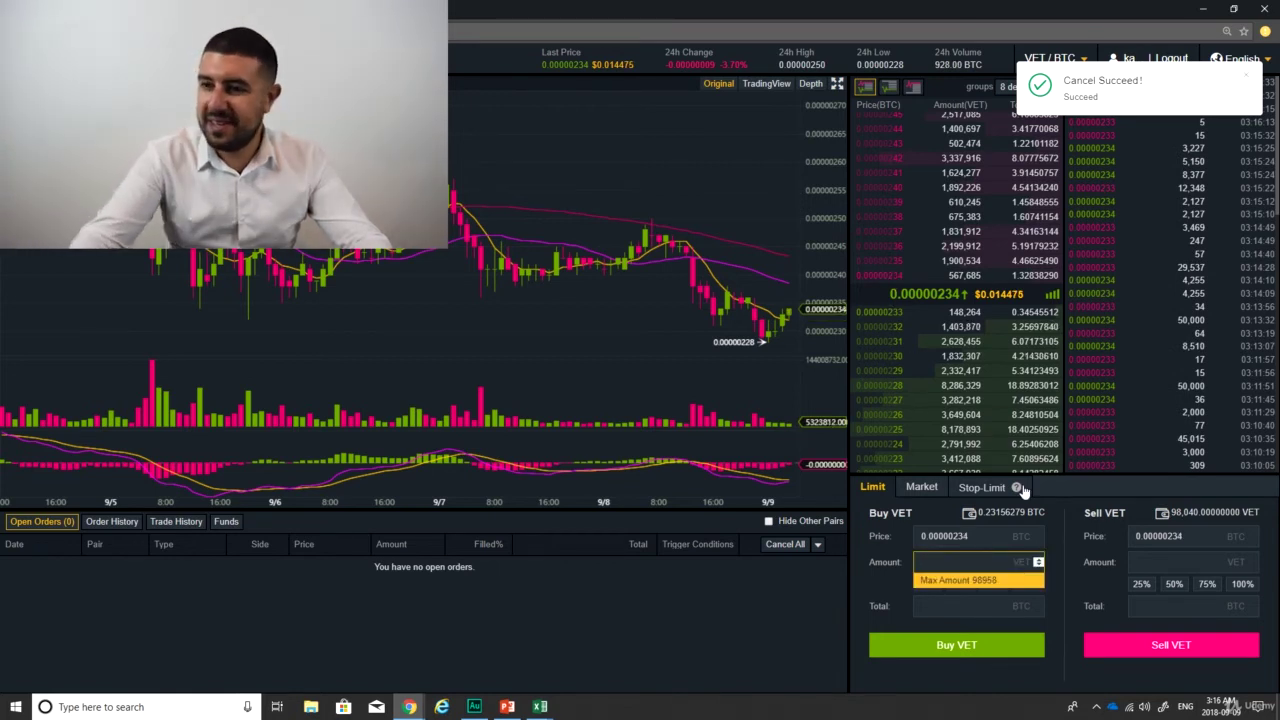
{"action": "type", "text": "8"}
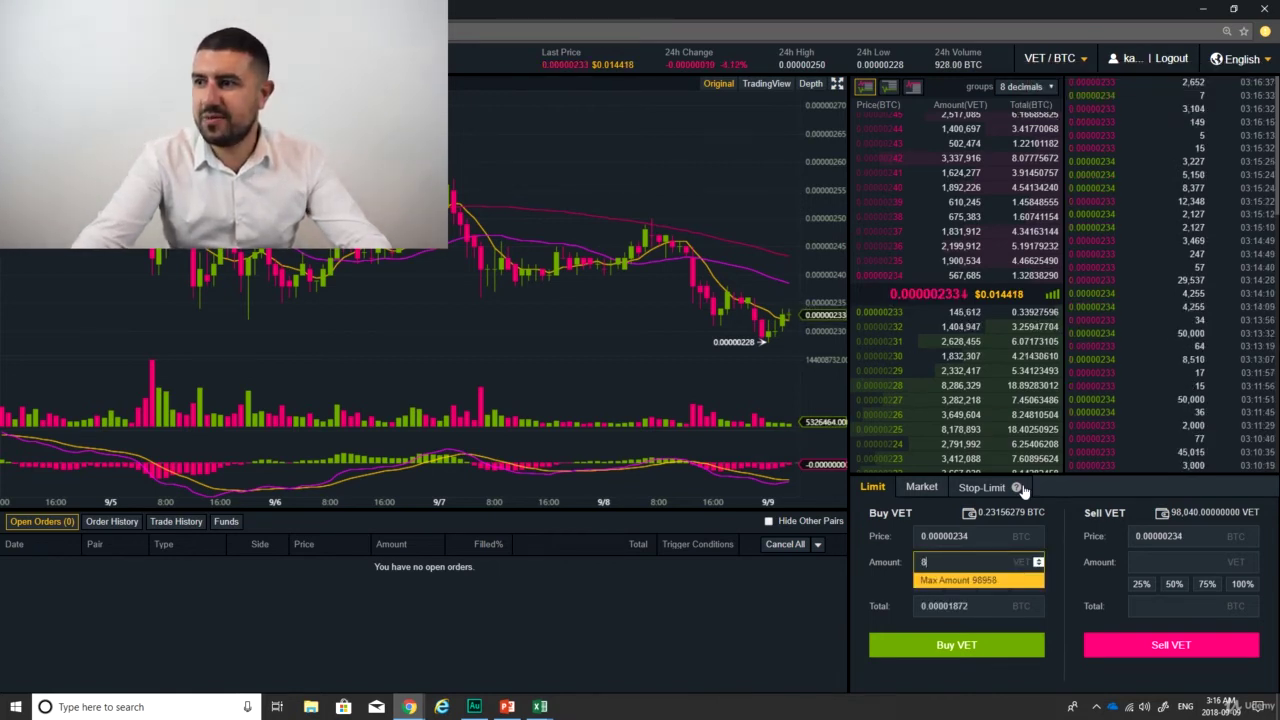
{"action": "left_click", "coordinate": [112, 522]}
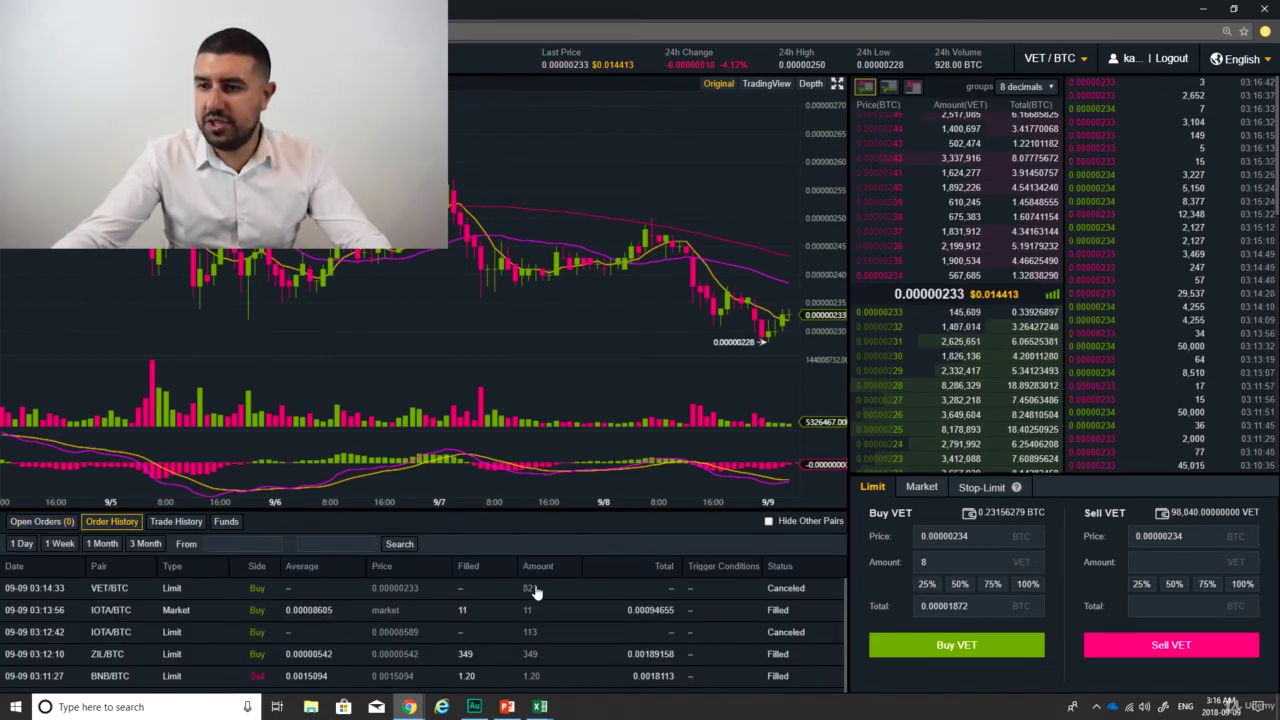
{"action": "left_click", "coordinate": [72, 526]}
{"action": "left_click", "coordinate": [960, 562]}
{"action": "type", "text": "21"}
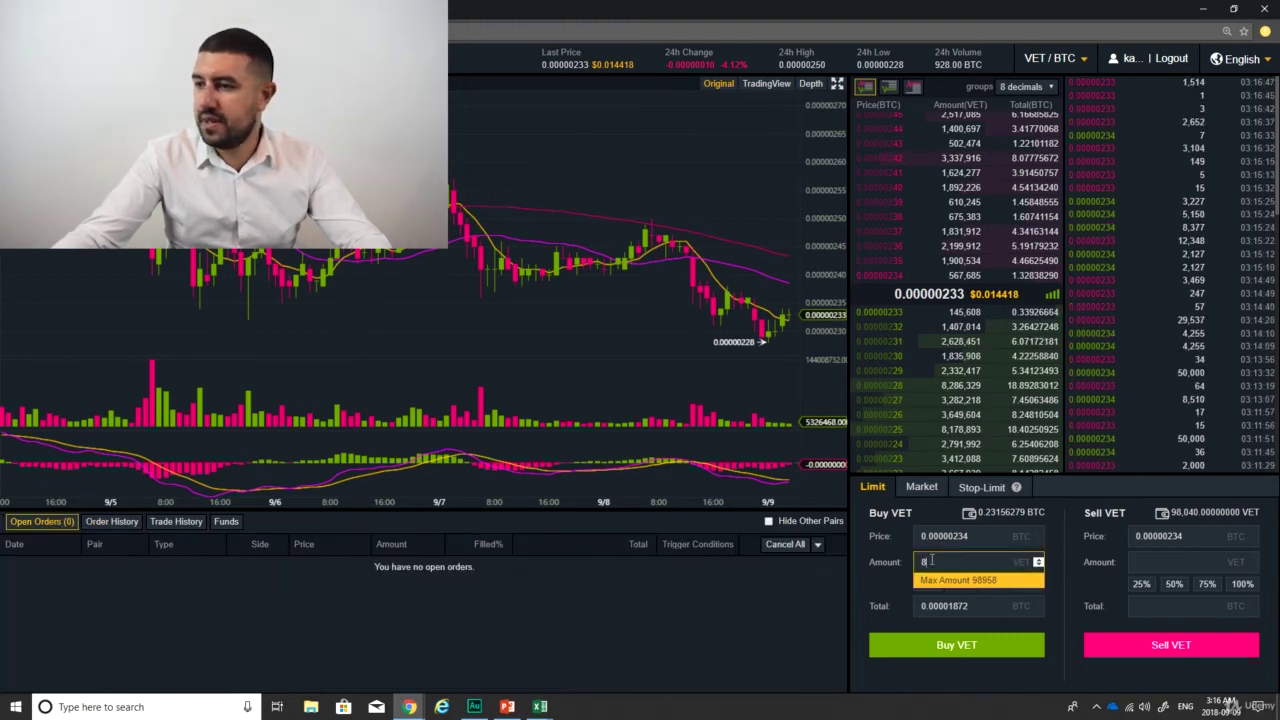
{"action": "left_click", "coordinate": [980, 648]}
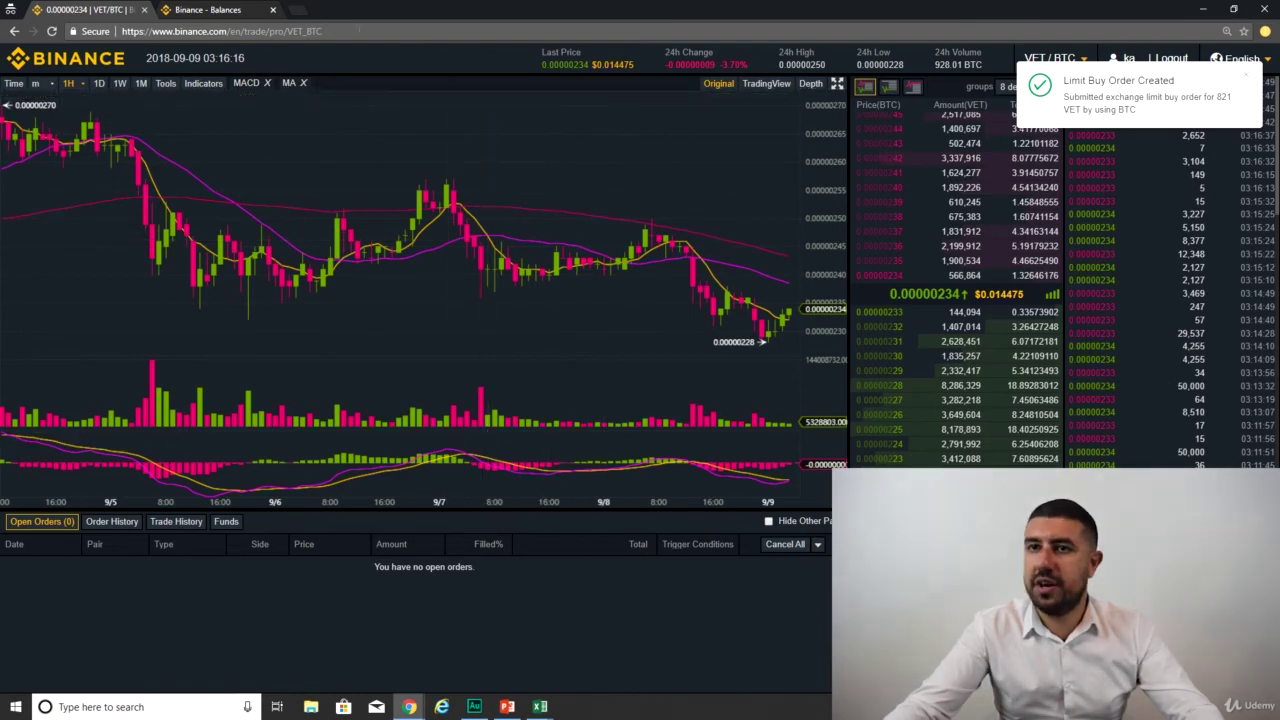
Refresh the Binance balances to check the VET balance and set the VET quantity in the Excel rebalancing sheet to 98861.
{"action": "left_click", "coordinate": [205, 9]}
{"action": "left_click", "coordinate": [52, 31]}
{"action": "left_click", "coordinate": [52, 34]}
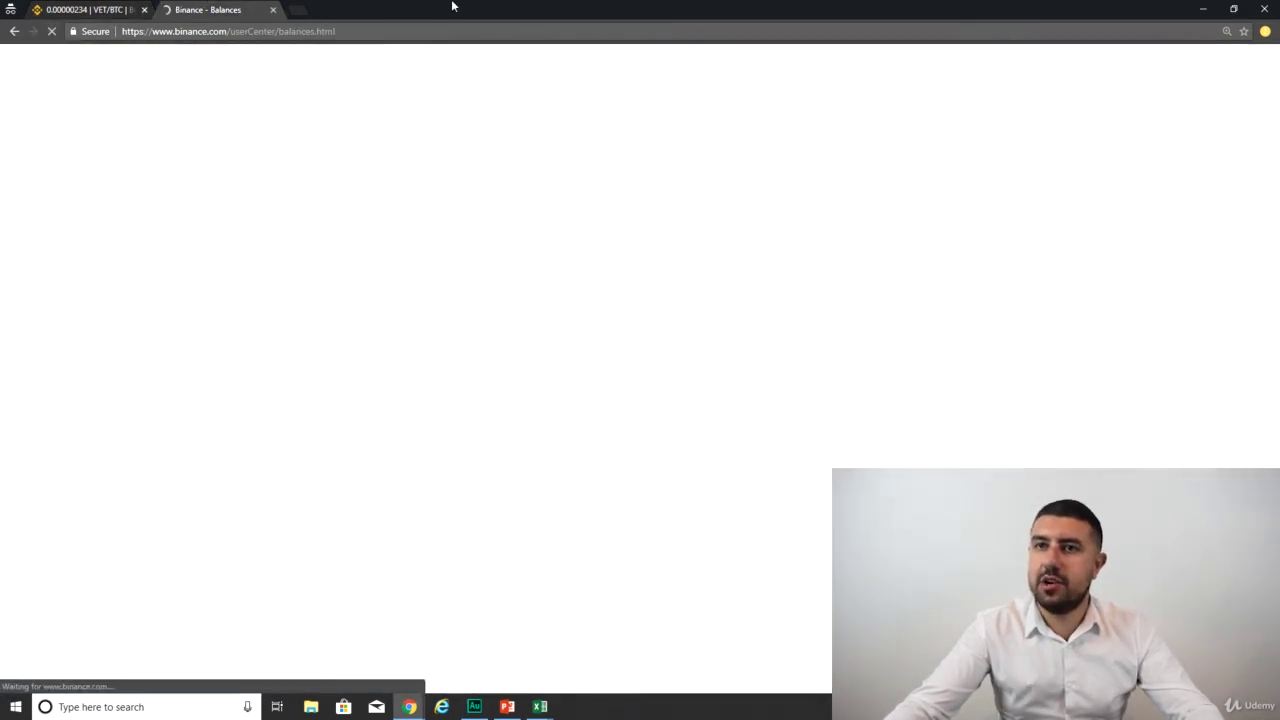
{"action": "left_click_drag", "start_coordinate": [504, 9], "coordinate": [1121, 41]}
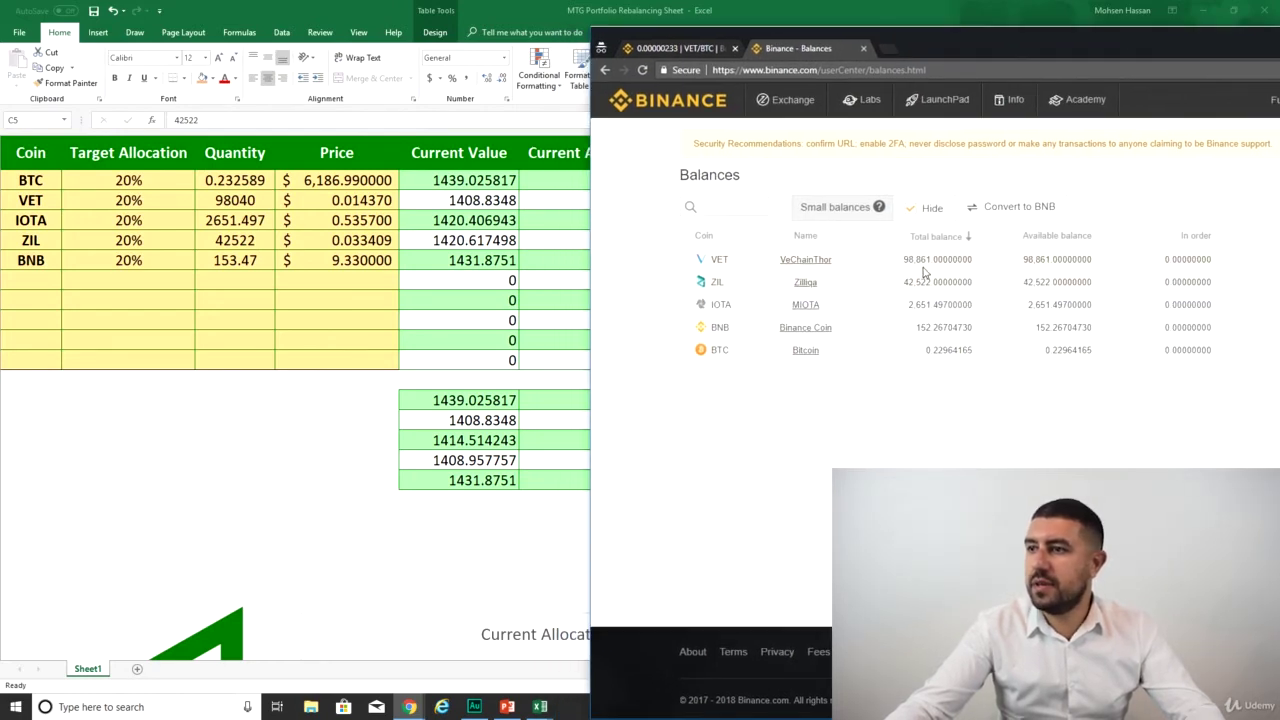
{"action": "left_click", "coordinate": [238, 200]}
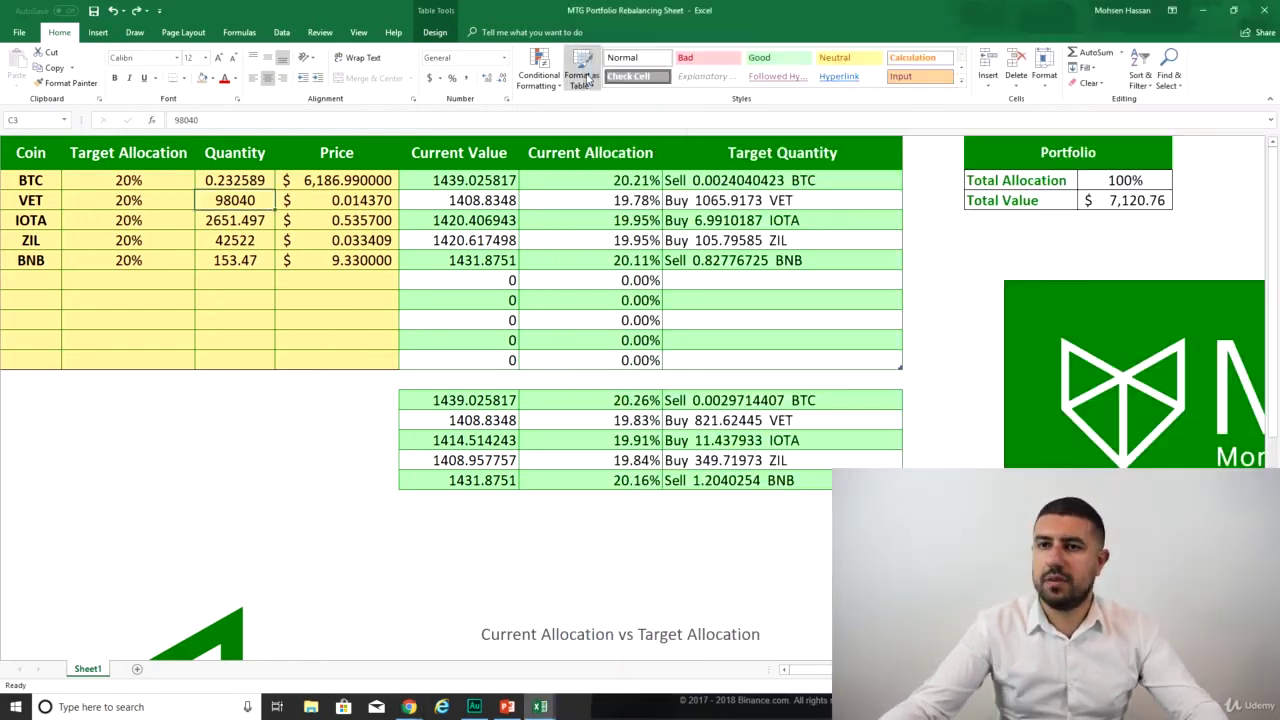
{"action": "type", "text": "988"}
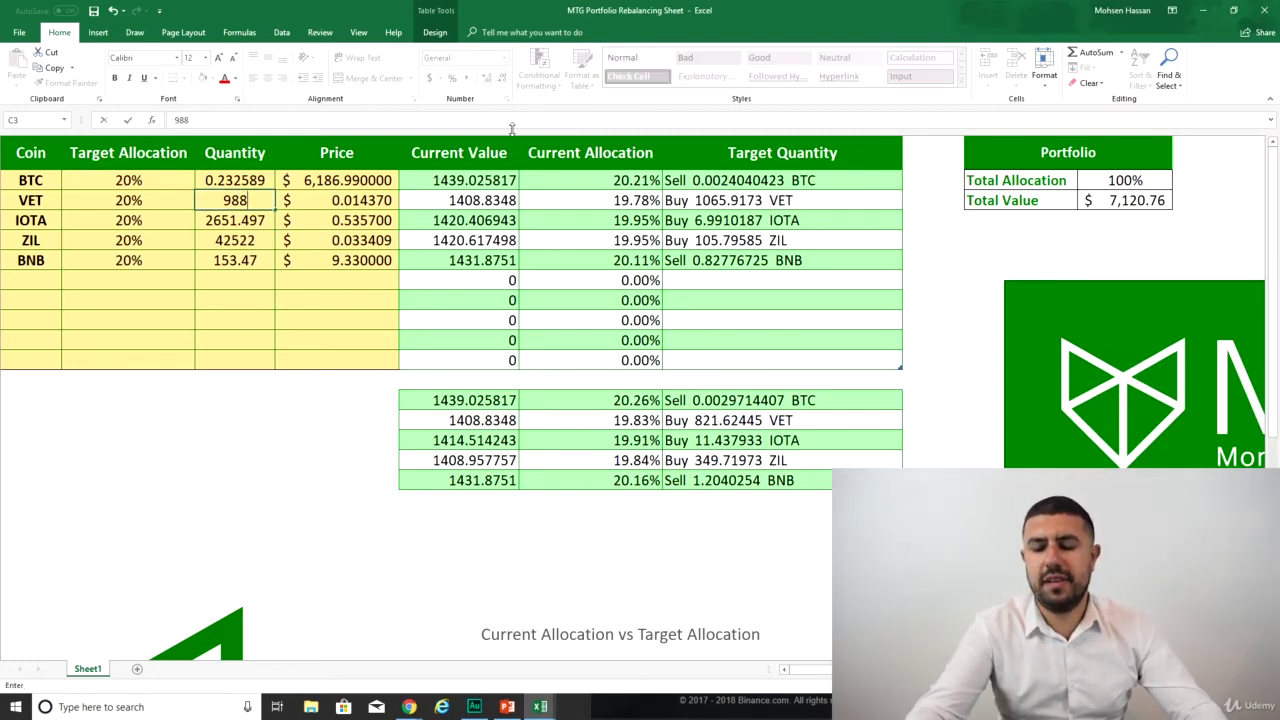
{"action": "type", "text": "61"}
{"action": "key", "text": "Return"}
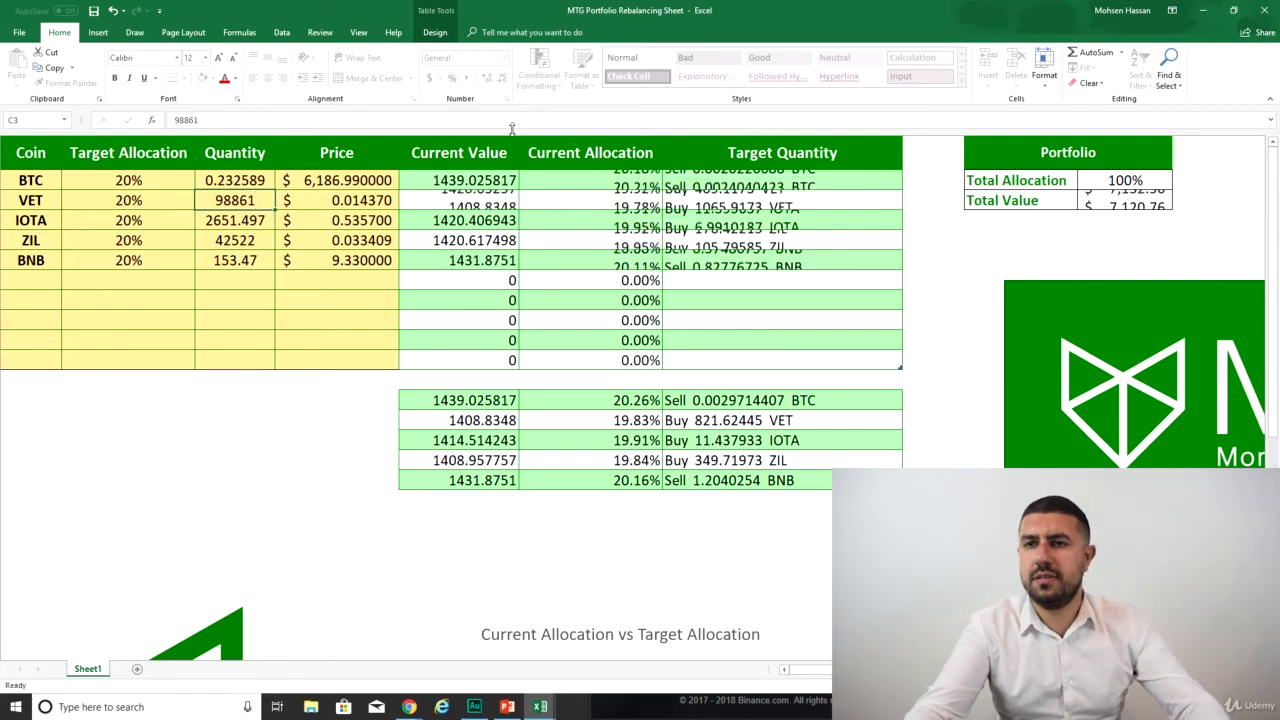
Check the BNB balance on Binance and set the BNB quantity in the sheet to 152.26.
{"action": "left_click", "coordinate": [697, 695]}
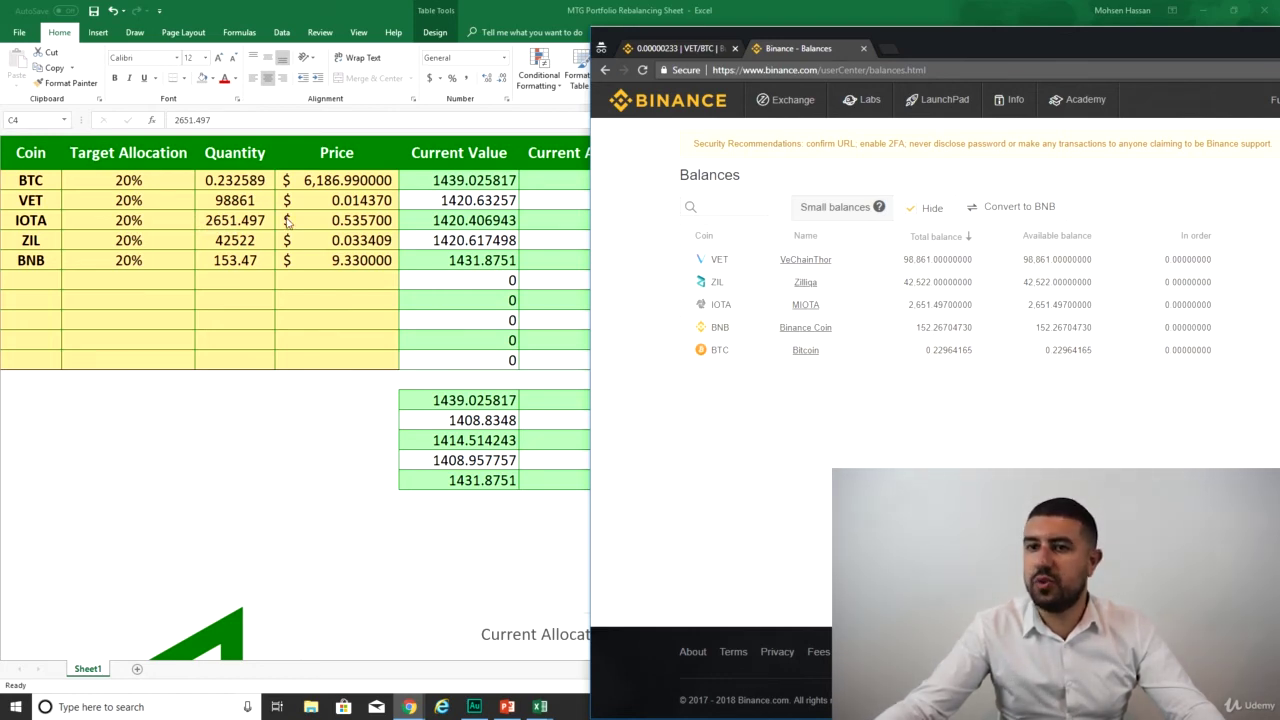
{"action": "left_click", "coordinate": [254, 253]}
{"action": "type", "text": "152.26"}
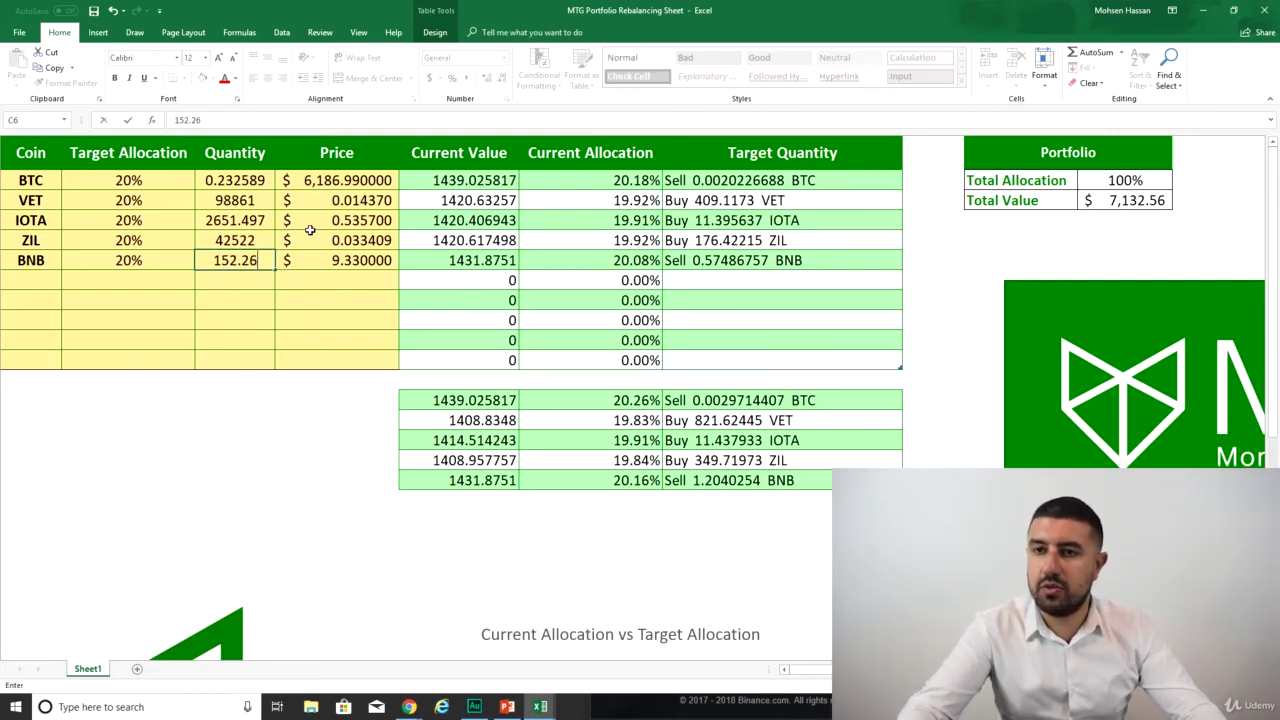
{"action": "key", "text": "ctrl+Return"}
{"action": "key", "text": "Return"}
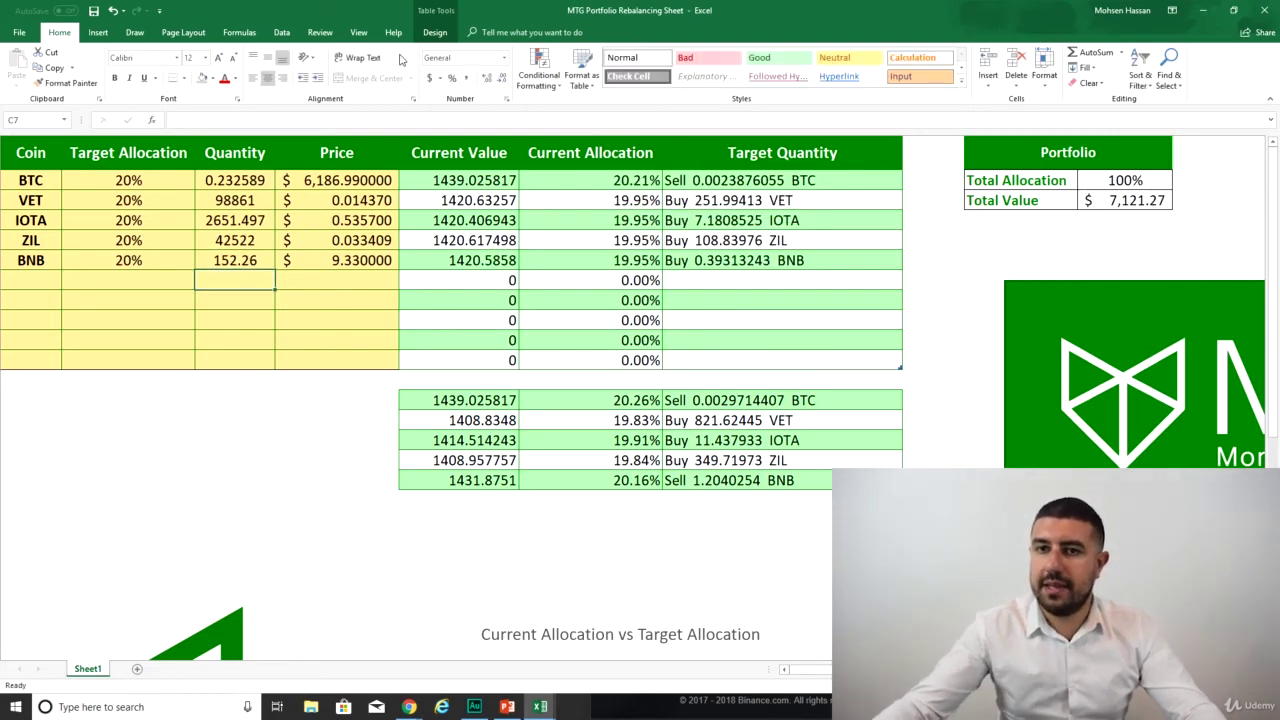
Copy the BTC total balance 0.22964165 from Binance into the sheet's BTC quantity cell, matching the destination formatting.
{"action": "left_click", "coordinate": [717, 695]}
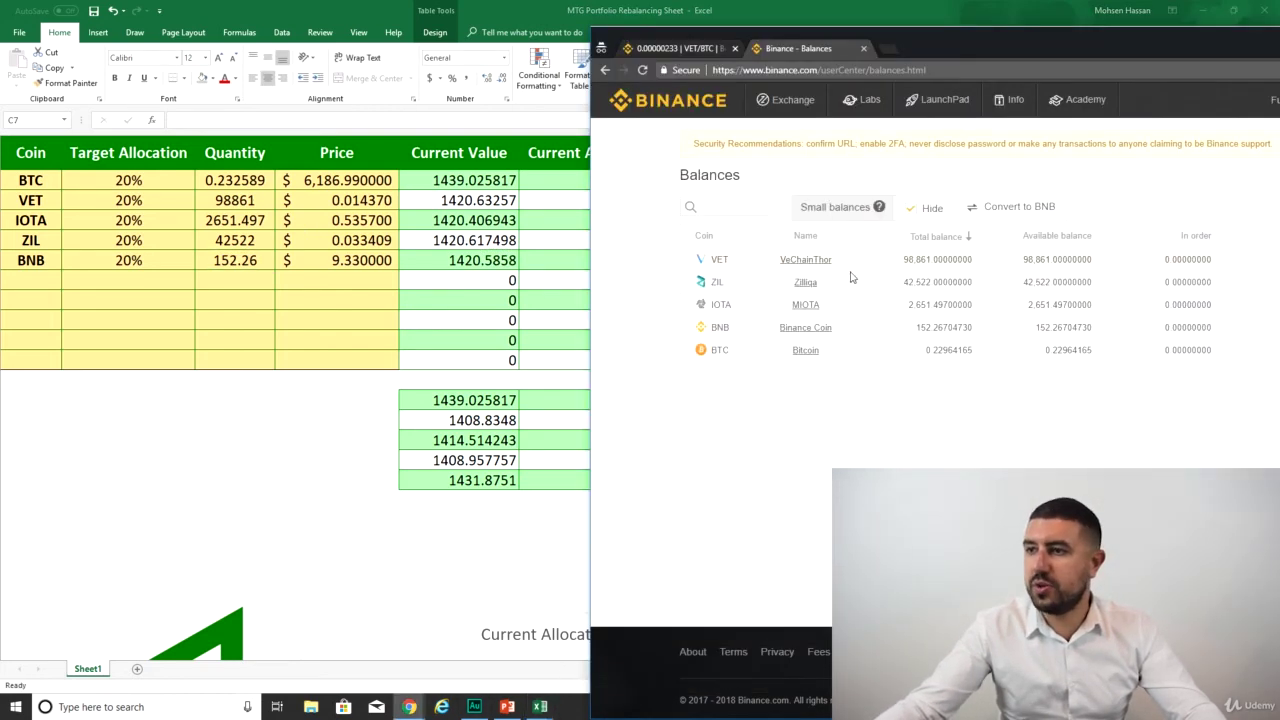
{"action": "left_click_drag", "start_coordinate": [977, 352], "coordinate": [928, 351]}
{"action": "key", "text": "ctrl+c"}
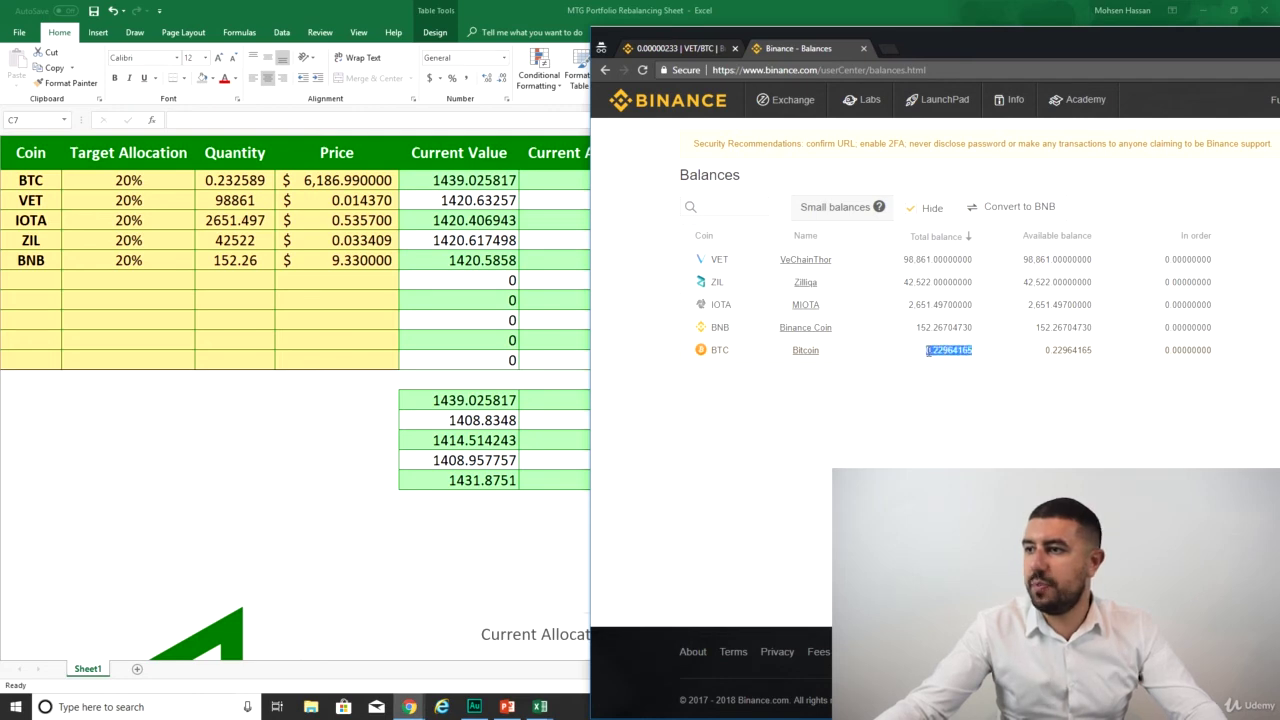
{"action": "left_click", "coordinate": [232, 222]}
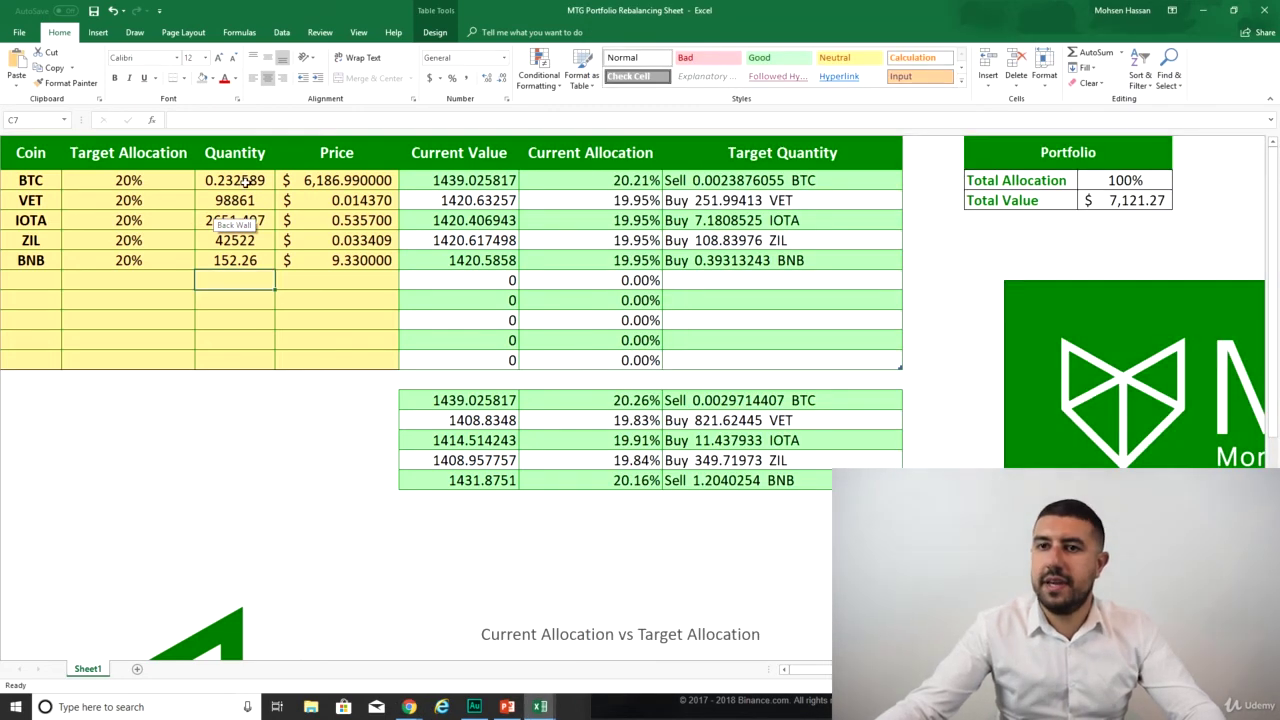
{"action": "left_click", "coordinate": [245, 180]}
{"action": "right_click", "coordinate": [245, 180]}
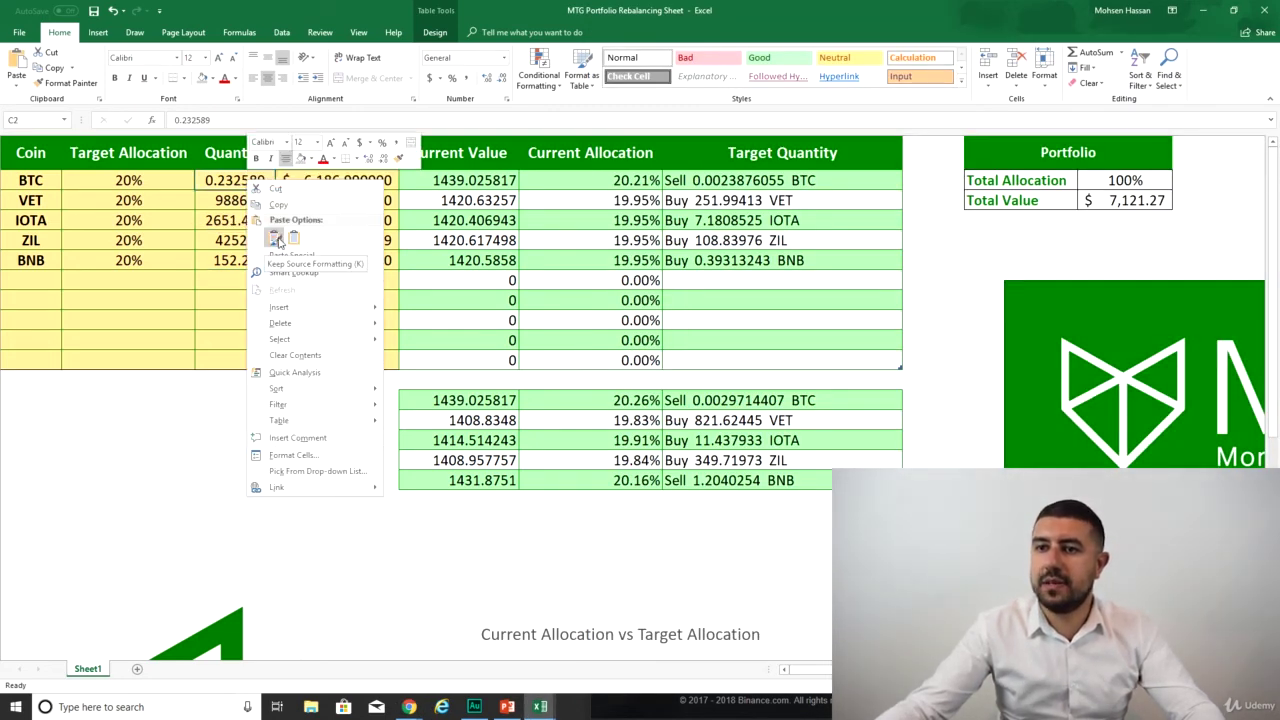
{"action": "left_click", "coordinate": [276, 240]}
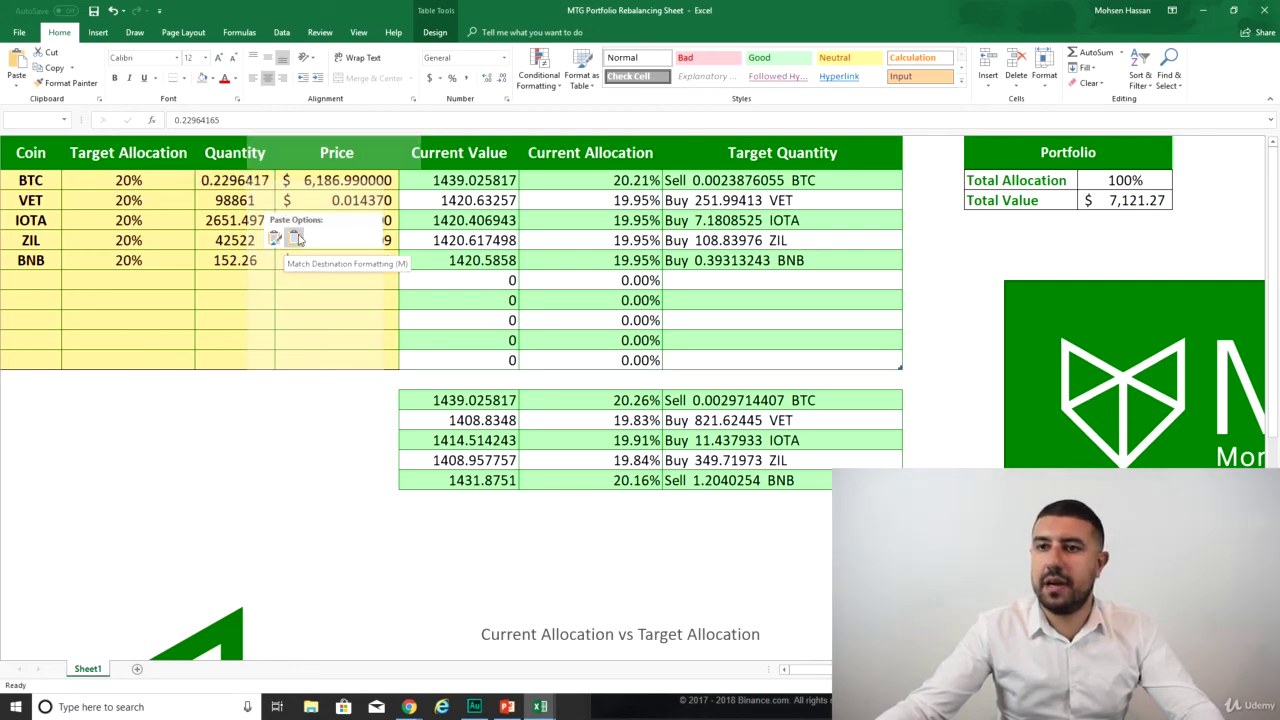
{"action": "left_click", "coordinate": [297, 238]}
{"action": "left_click", "coordinate": [293, 423]}
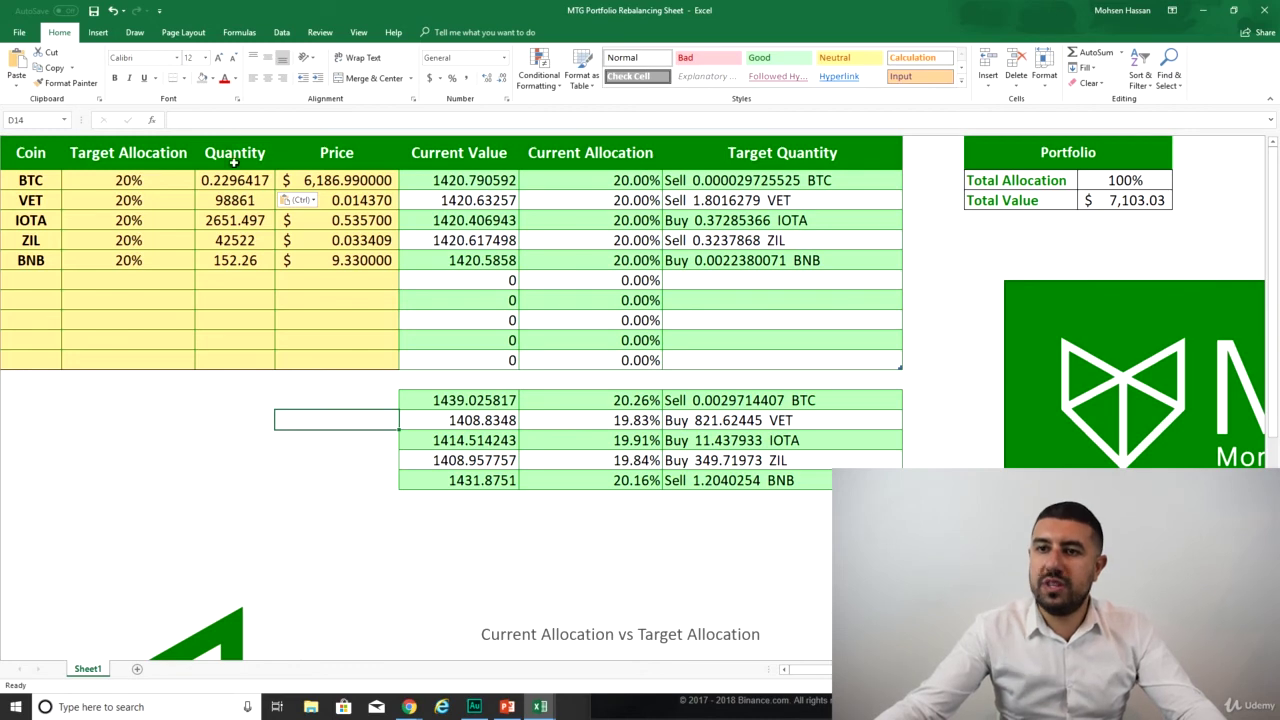
Clear the static comparison block of values, allocations and target quantities with its formatting below the table.
{"action": "left_click_drag", "start_coordinate": [236, 180], "coordinate": [245, 256]}
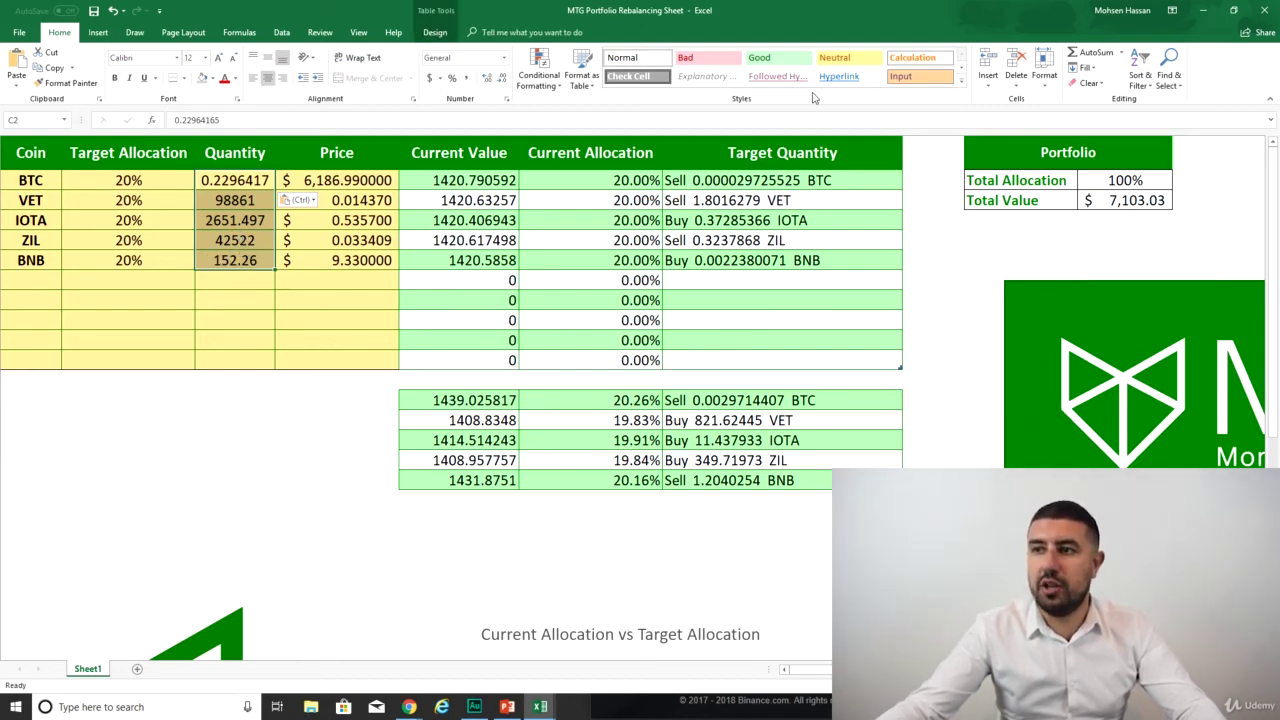
{"action": "left_click_drag", "start_coordinate": [150, 428], "coordinate": [152, 515]}
{"action": "key", "text": "ctrl+c"}
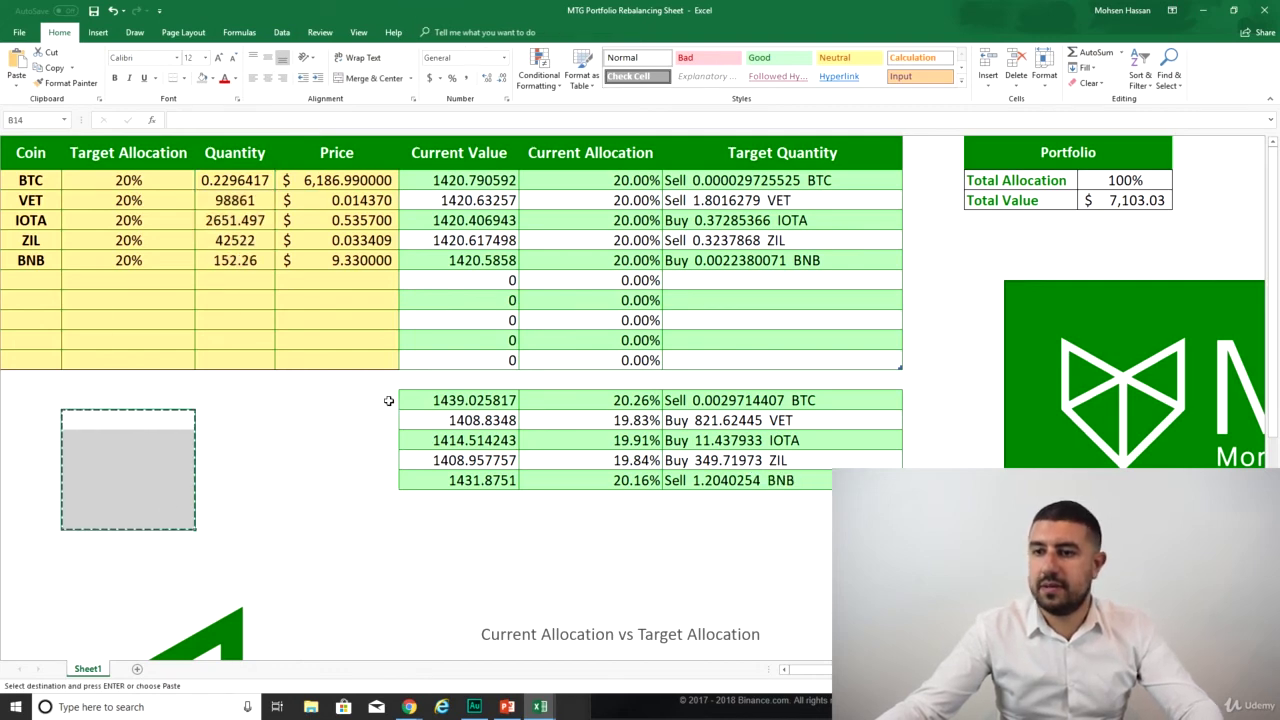
{"action": "left_click_drag", "start_coordinate": [389, 400], "coordinate": [829, 485]}
{"action": "key", "text": "Delete"}
{"action": "left_click", "coordinate": [337, 477]}
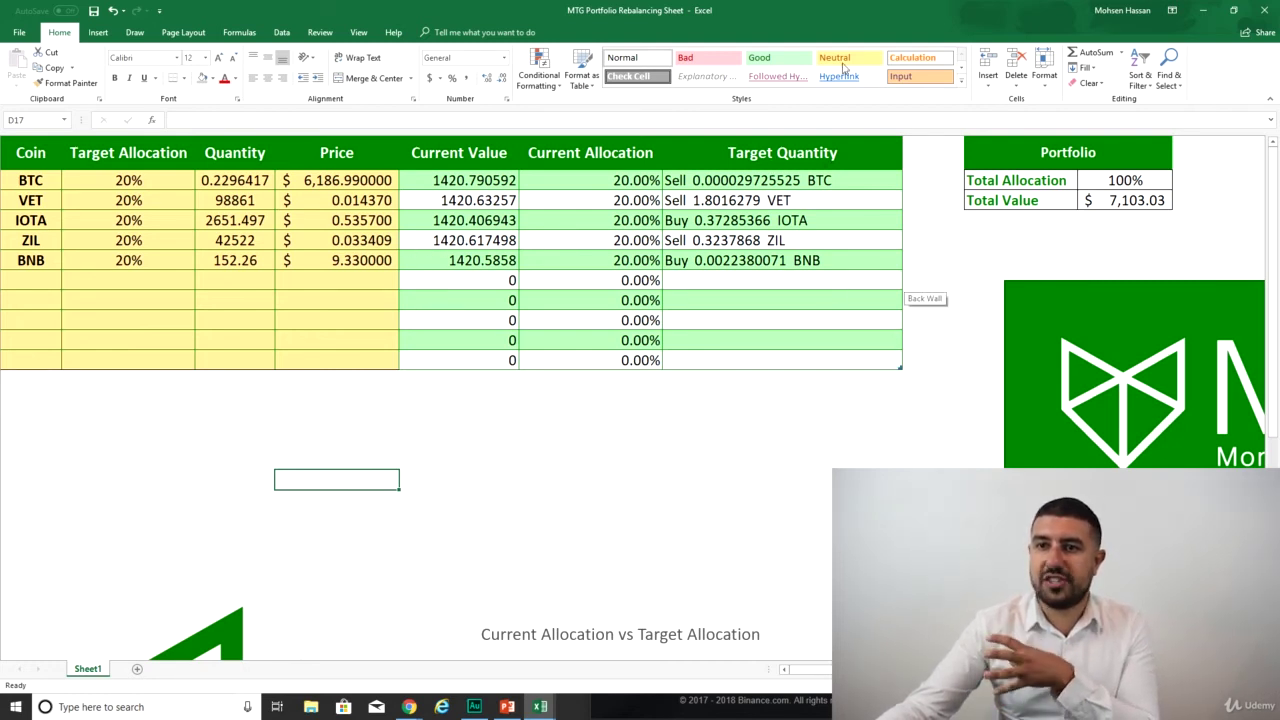
Examine the five coins' updated quantities together with an overview of the allocation and distribution charts.
{"action": "left_click", "coordinate": [240, 180]}
{"action": "left_click_drag", "start_coordinate": [240, 180], "coordinate": [240, 258]}
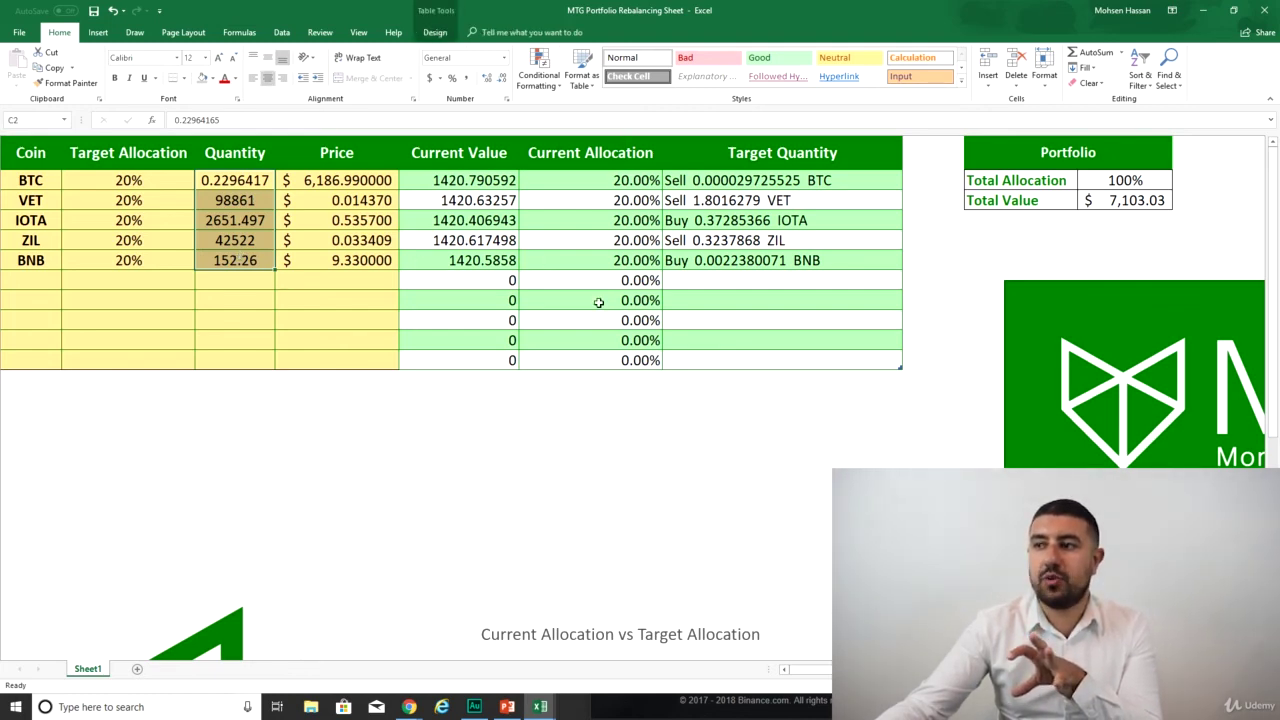
{"action": "scroll", "coordinate": [600, 297], "scroll_direction": "down", "scroll_amount": 3}
{"action": "scroll", "coordinate": [766, 569], "scroll_direction": "down", "scroll_amount": 4}
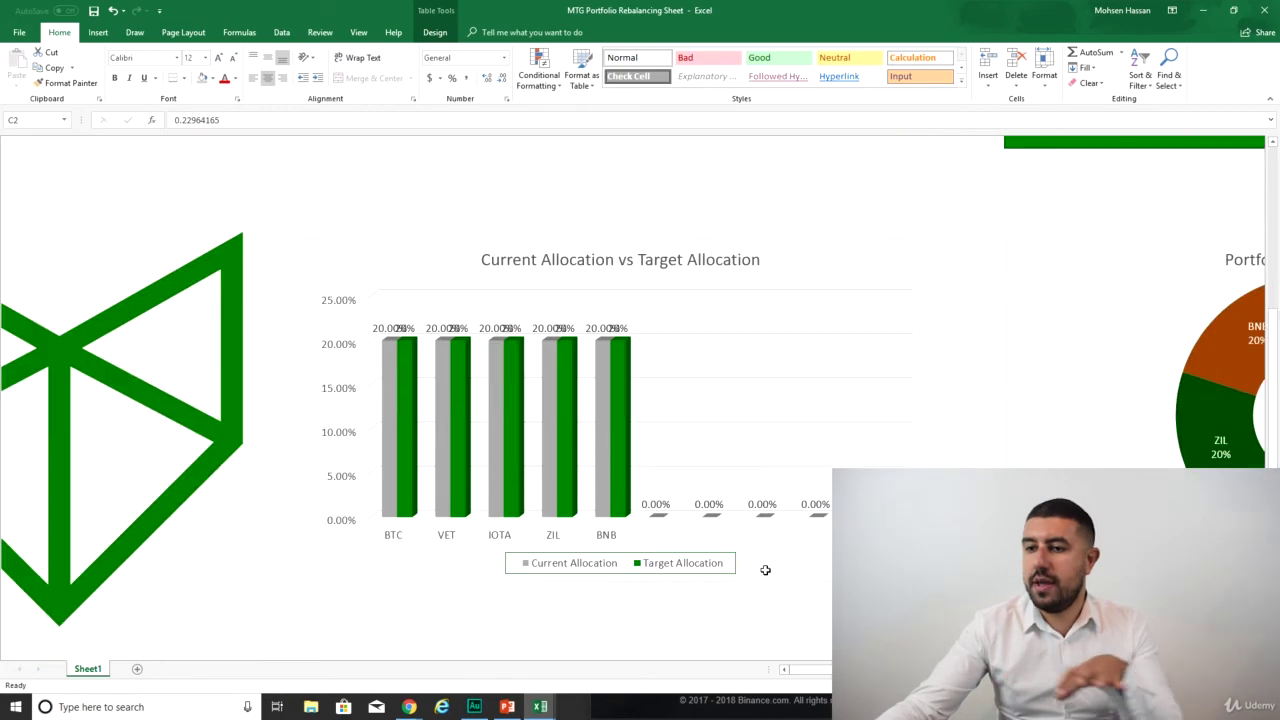
{"action": "scroll", "coordinate": [580, 477], "scroll_direction": "up", "scroll_amount": 2}
{"action": "scroll", "coordinate": [602, 461], "scroll_direction": "down", "scroll_amount": 3}
{"action": "scroll", "coordinate": [601, 460], "scroll_direction": "down", "scroll_amount": 3}
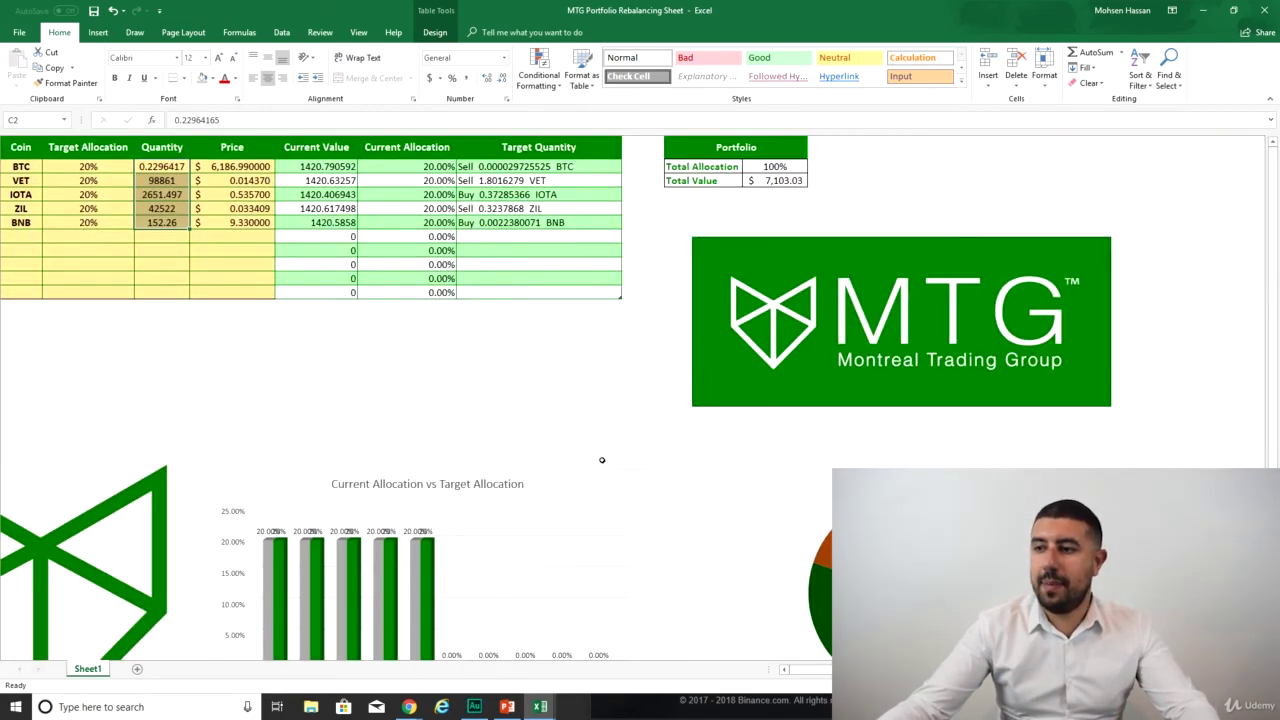
{"action": "scroll", "coordinate": [391, 434], "scroll_direction": "up", "scroll_amount": 2}
{"action": "left_click", "coordinate": [549, 367]}
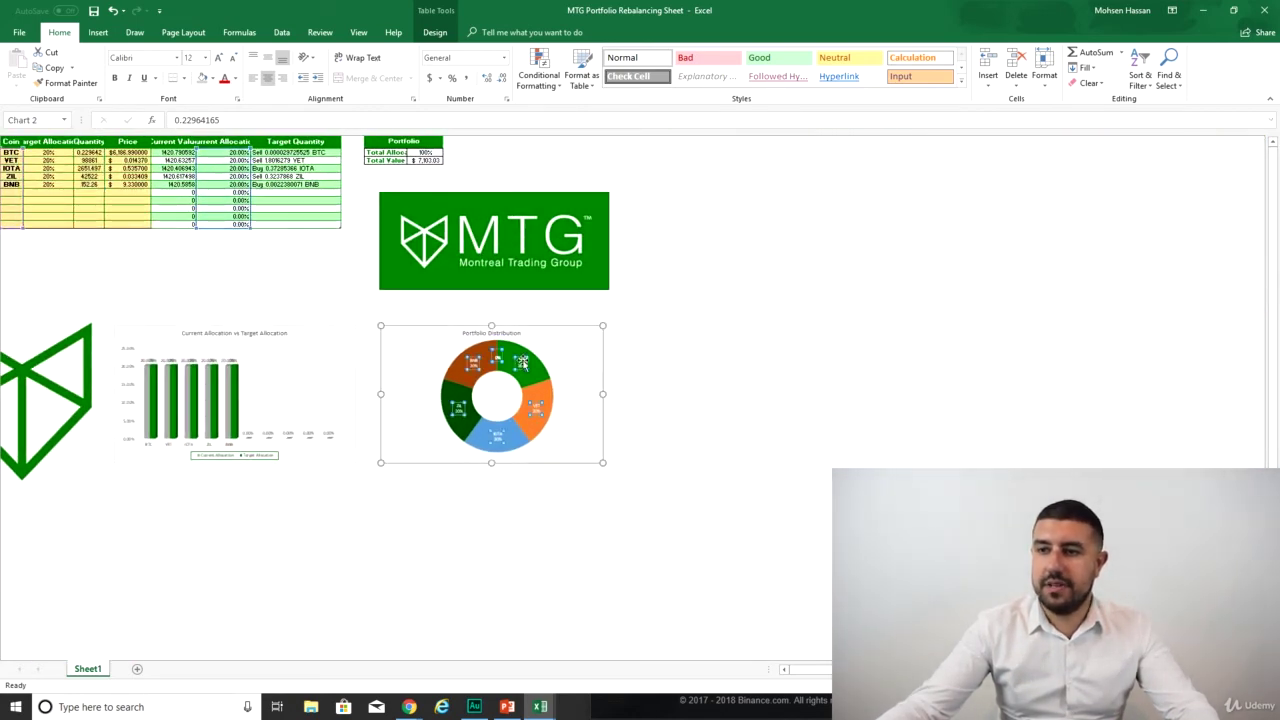
{"action": "scroll", "coordinate": [654, 377], "scroll_direction": "up", "scroll_amount": 3}
{"action": "left_click", "coordinate": [369, 352]}
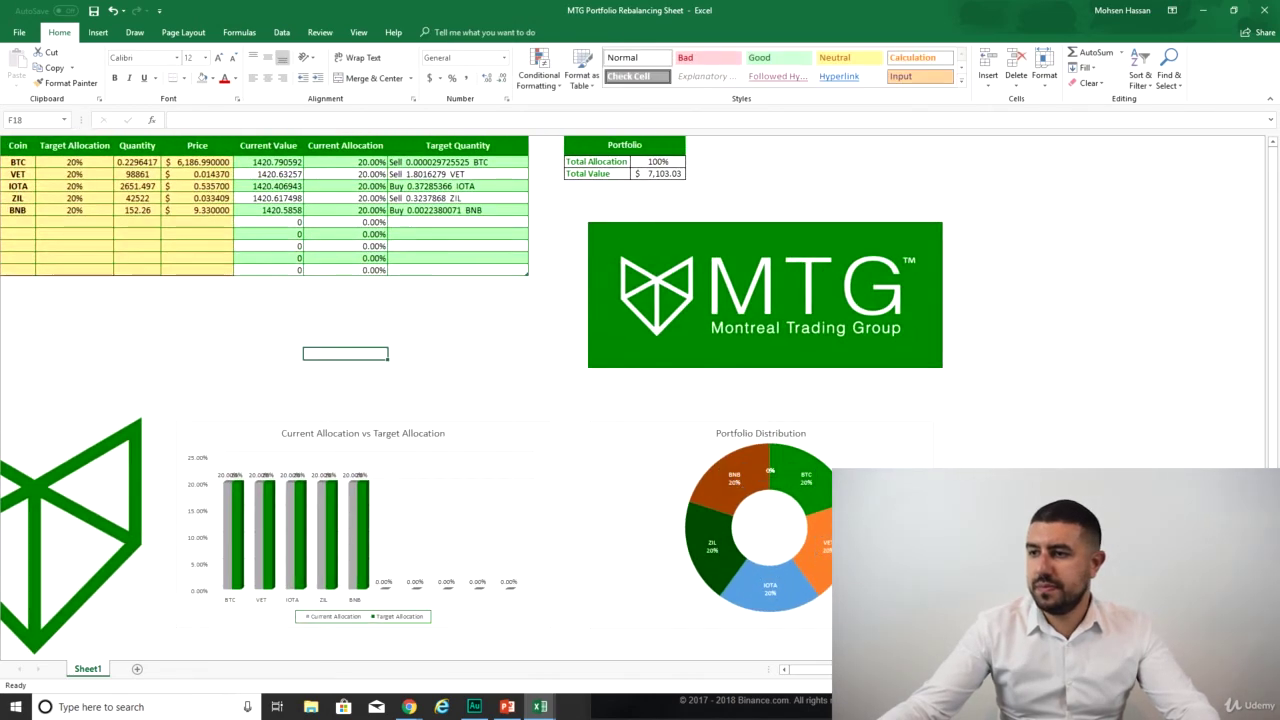
Compare current and target allocations up close in the column chart and the Portfolio Distribution doughnut chart.
{"action": "scroll", "coordinate": [1256, 335], "scroll_direction": "up", "scroll_amount": 3}
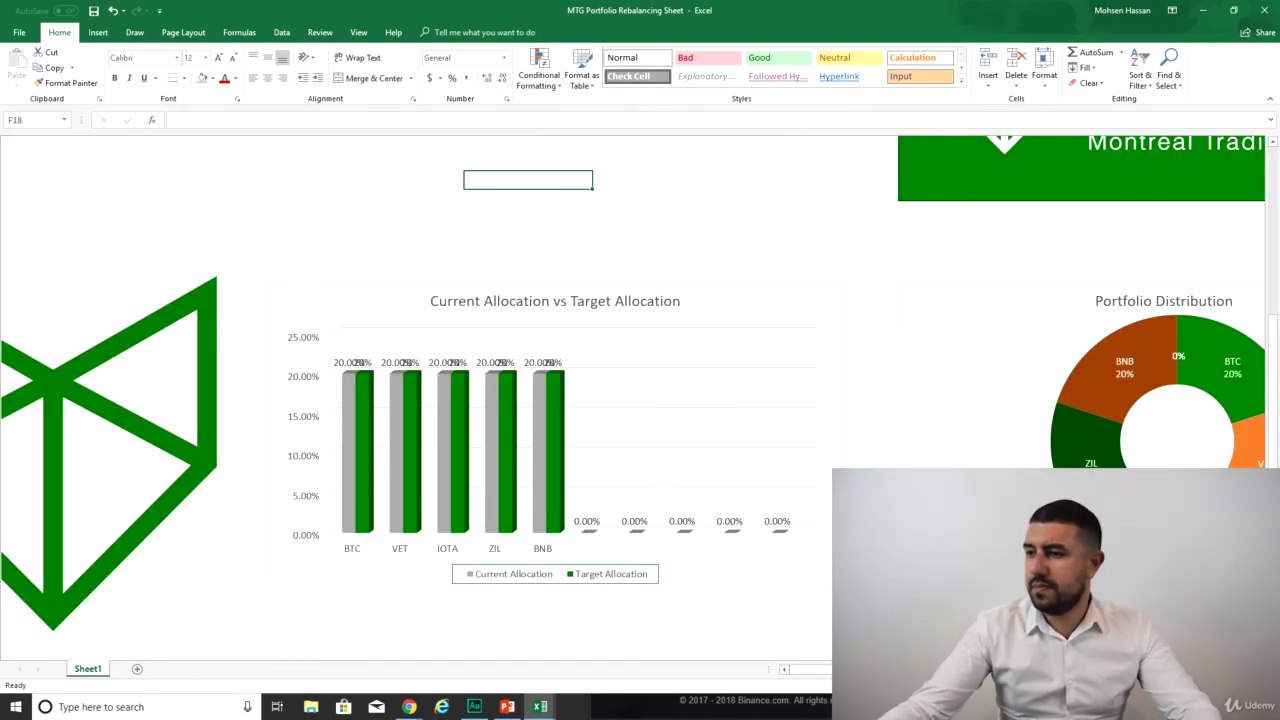
{"action": "scroll", "coordinate": [640, 400], "scroll_direction": "right", "scroll_amount": 3}
{"action": "scroll", "coordinate": [697, 434], "scroll_direction": "up", "scroll_amount": 3}
{"action": "scroll", "coordinate": [697, 434], "scroll_direction": "down", "scroll_amount": 10}
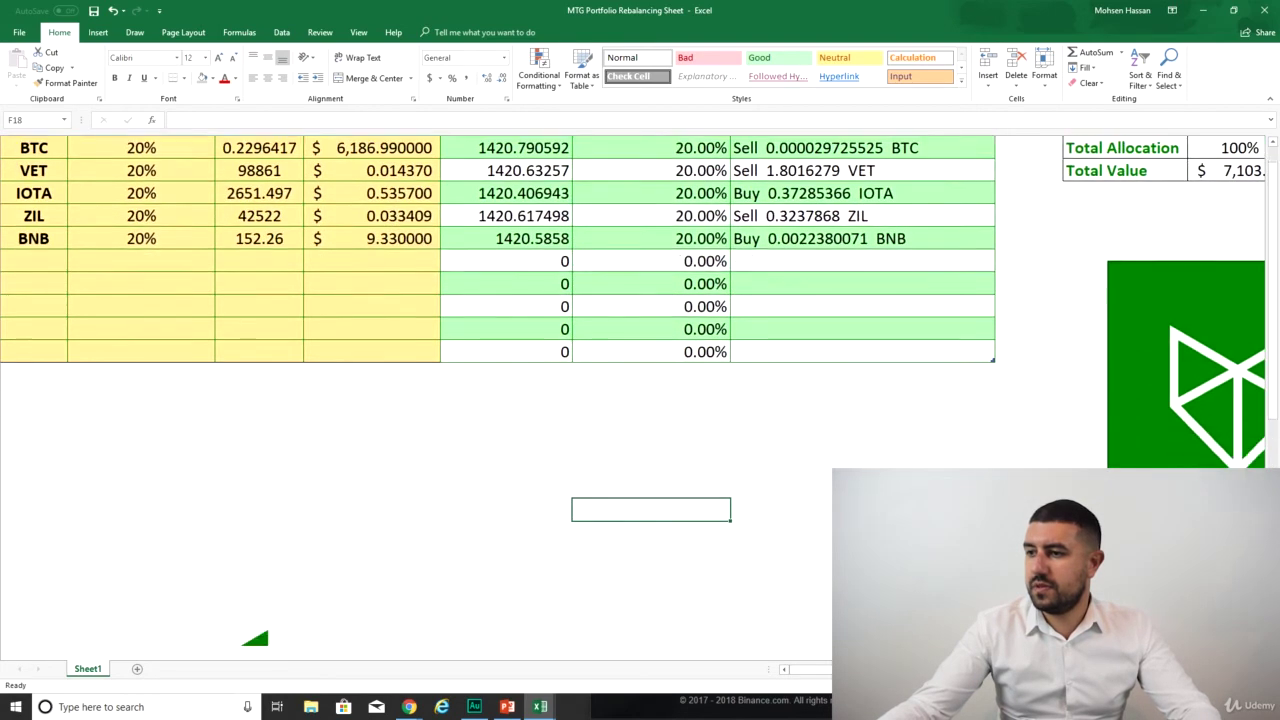
{"action": "scroll", "coordinate": [568, 307], "scroll_direction": "up", "scroll_amount": 3}
{"action": "scroll", "coordinate": [567, 307], "scroll_direction": "up", "scroll_amount": 1}
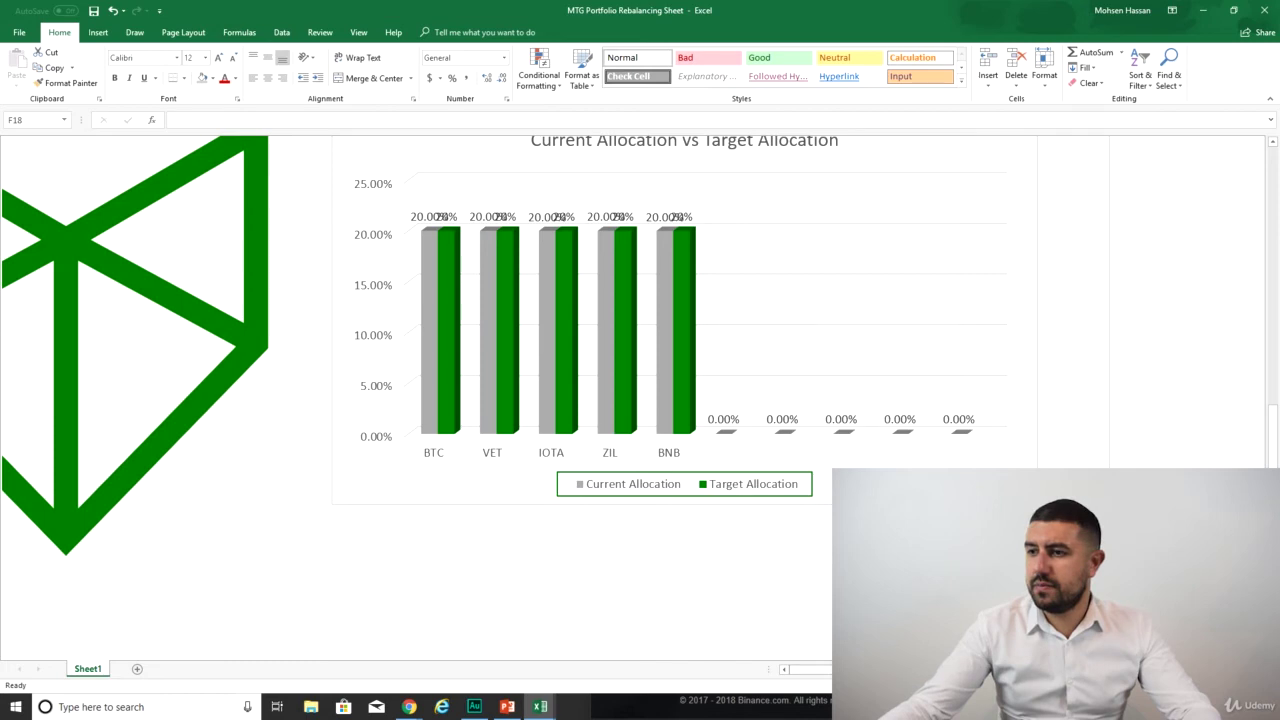
{"action": "scroll", "coordinate": [640, 400], "scroll_direction": "right", "scroll_amount": 6}
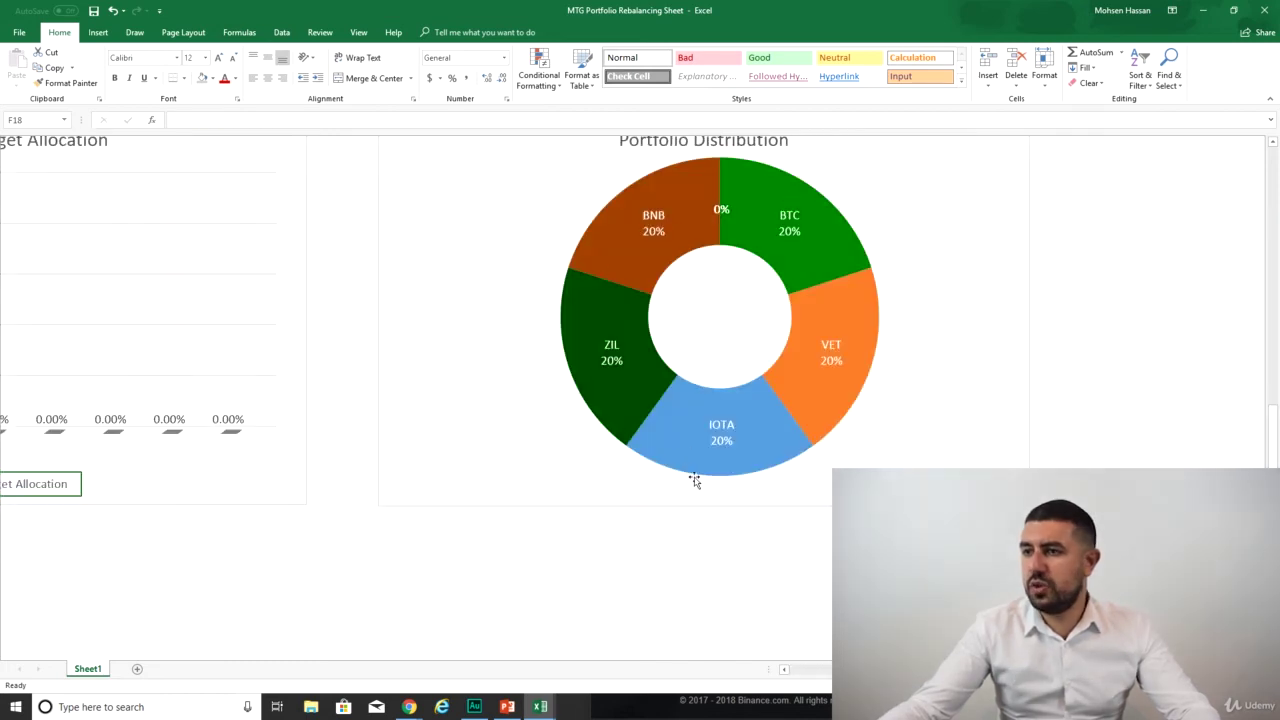
{"action": "scroll", "coordinate": [423, 394], "scroll_direction": "up", "scroll_amount": 7}
{"action": "scroll", "coordinate": [426, 393], "scroll_direction": "left", "scroll_amount": 6}
{"action": "scroll", "coordinate": [432, 385], "scroll_direction": "down", "scroll_amount": 1}
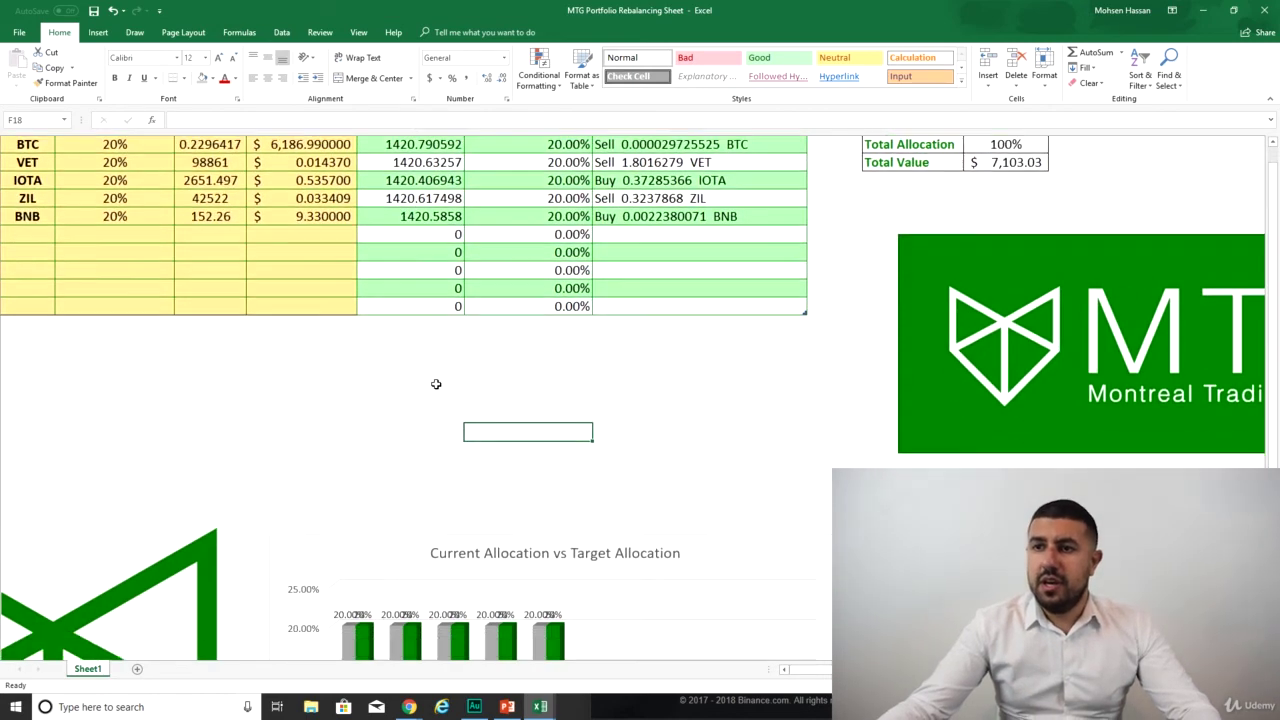
{"action": "scroll", "coordinate": [494, 358], "scroll_direction": "up", "scroll_amount": 1}
{"action": "scroll", "coordinate": [497, 430], "scroll_direction": "down", "scroll_amount": 2}
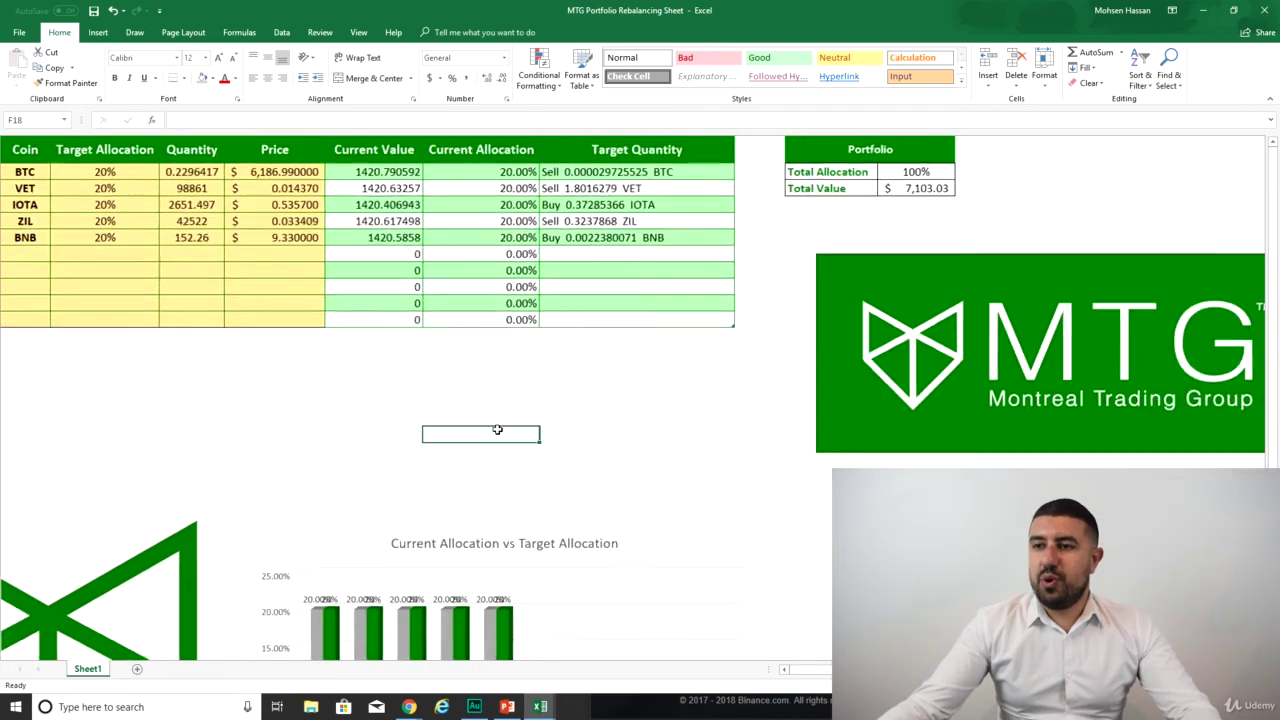
{"action": "left_click", "coordinate": [494, 394]}
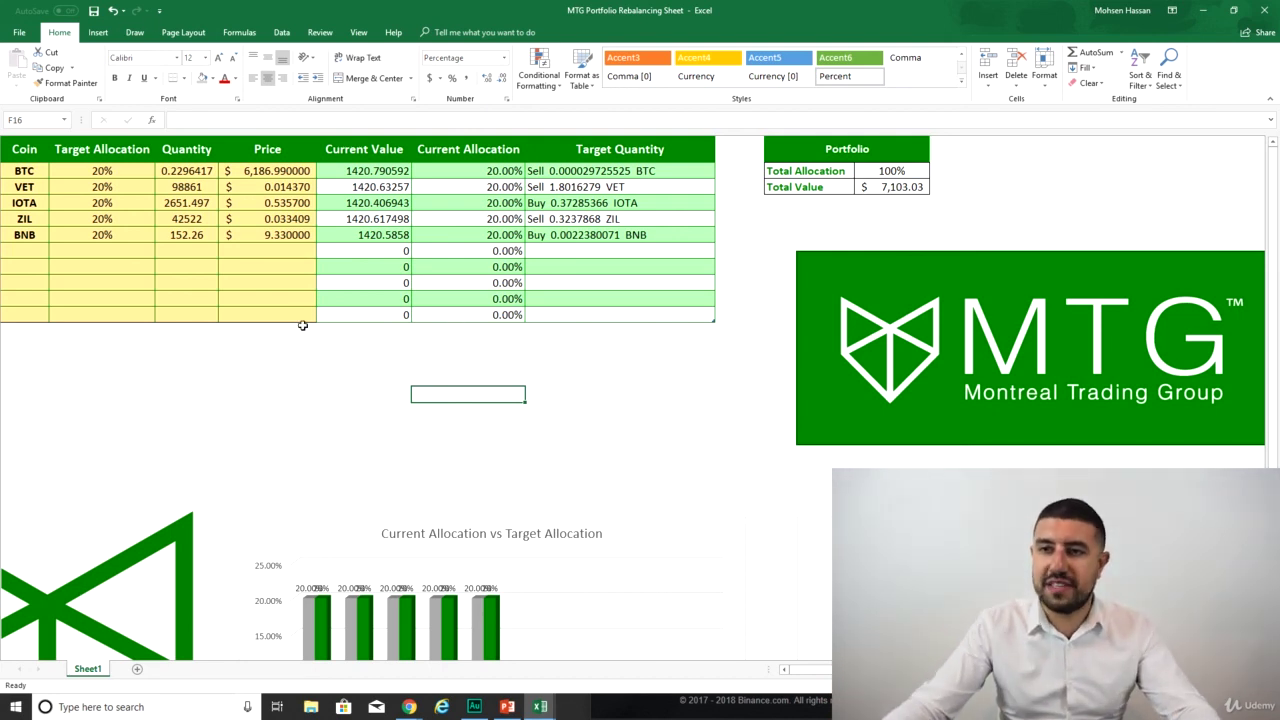
{"action": "left_click", "coordinate": [326, 366]}
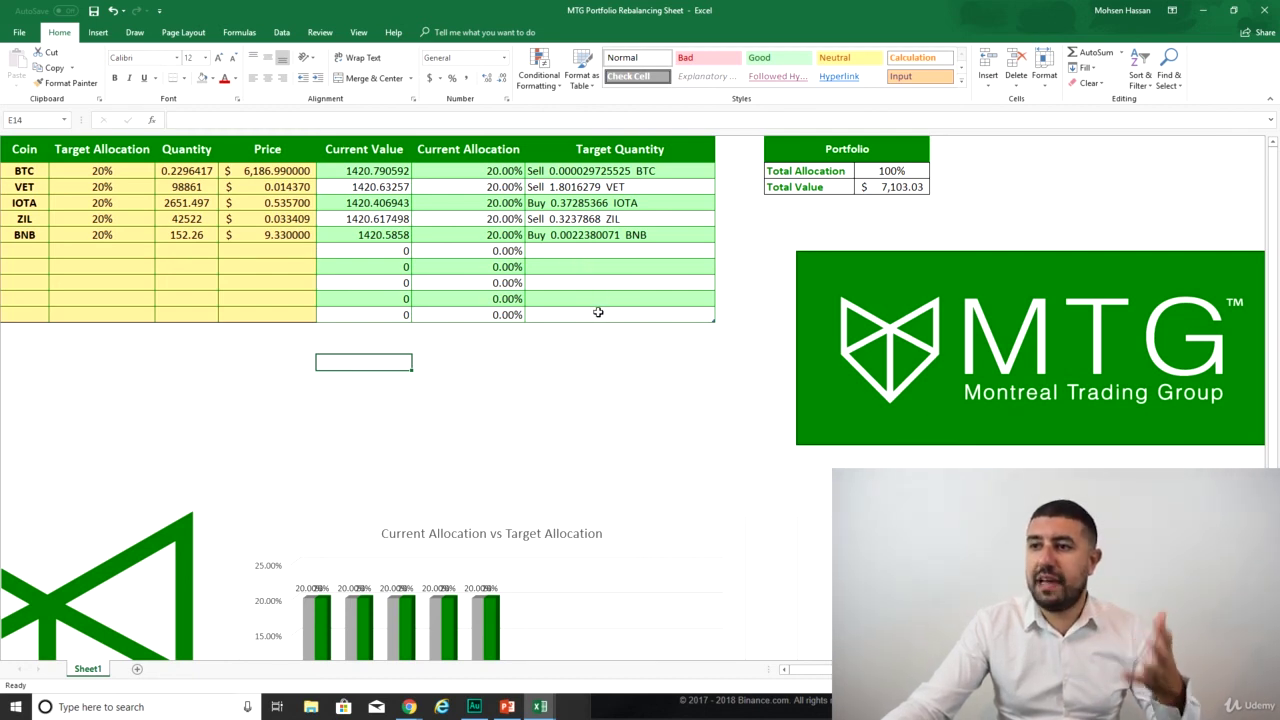
{"action": "left_click_drag", "start_coordinate": [570, 170], "coordinate": [594, 314]}
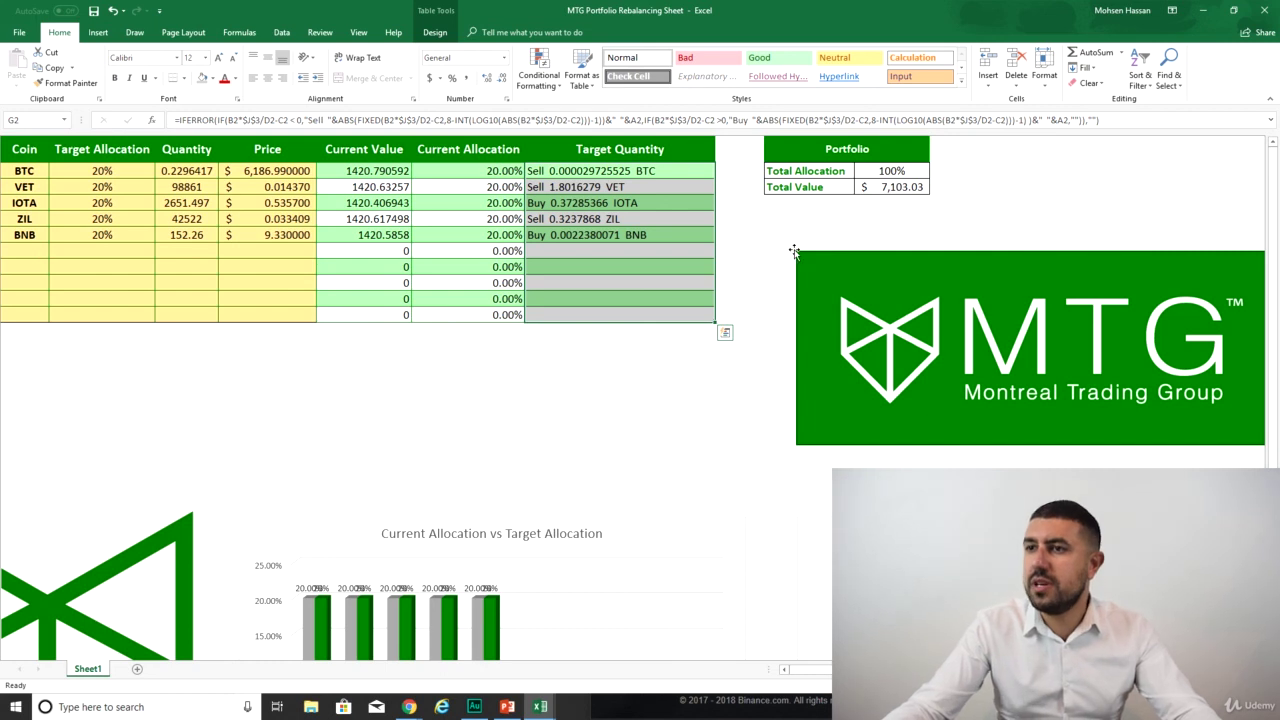
{"action": "left_click", "coordinate": [779, 221]}
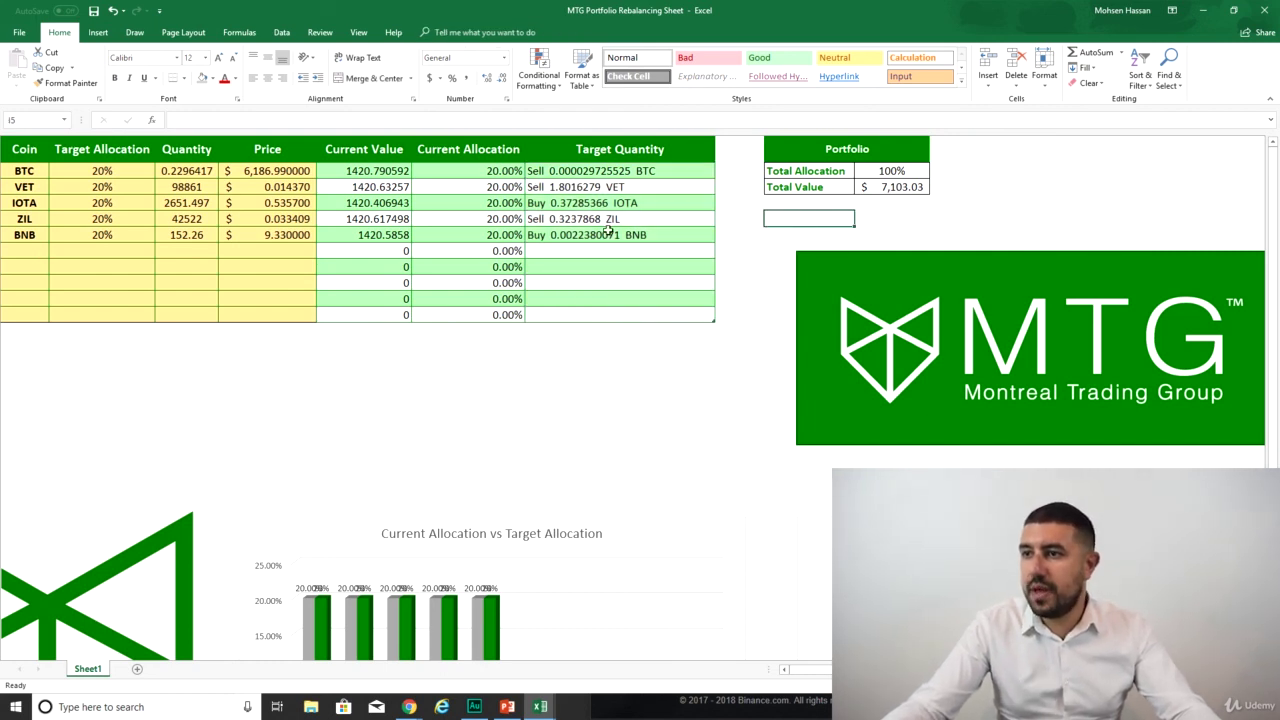
{"action": "left_click_drag", "start_coordinate": [890, 219], "coordinate": [816, 231]}
{"action": "left_click", "coordinate": [825, 206]}
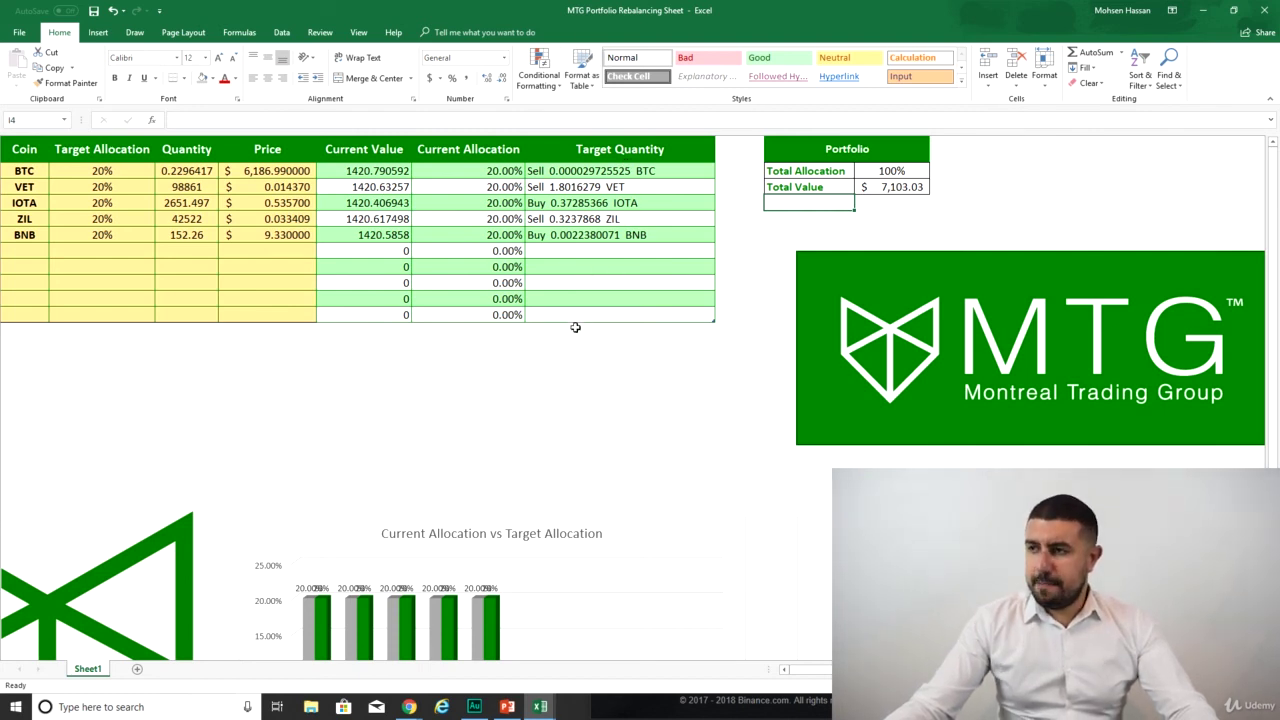
{"action": "left_click", "coordinate": [563, 376]}
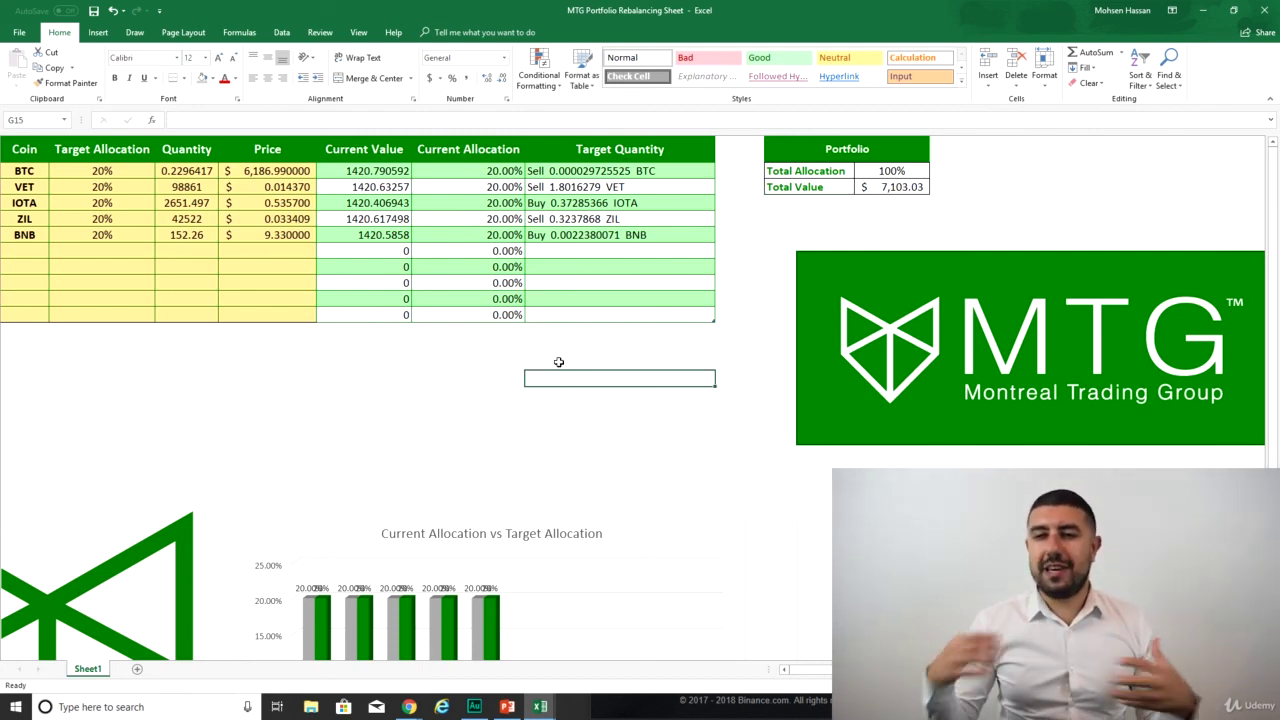